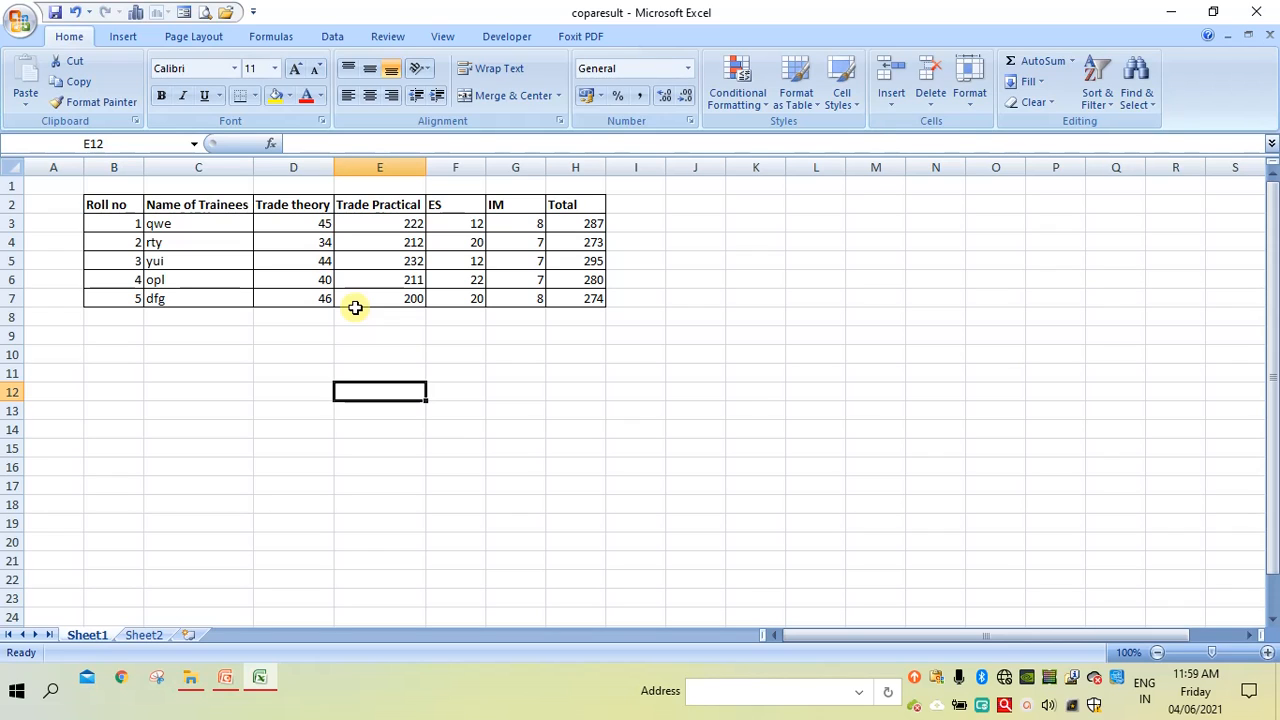
Copy the Trade theory column D2:D7 to F11 and widen column F to fit the pasted heading
left_click_drag(285, 204, 298, 297)
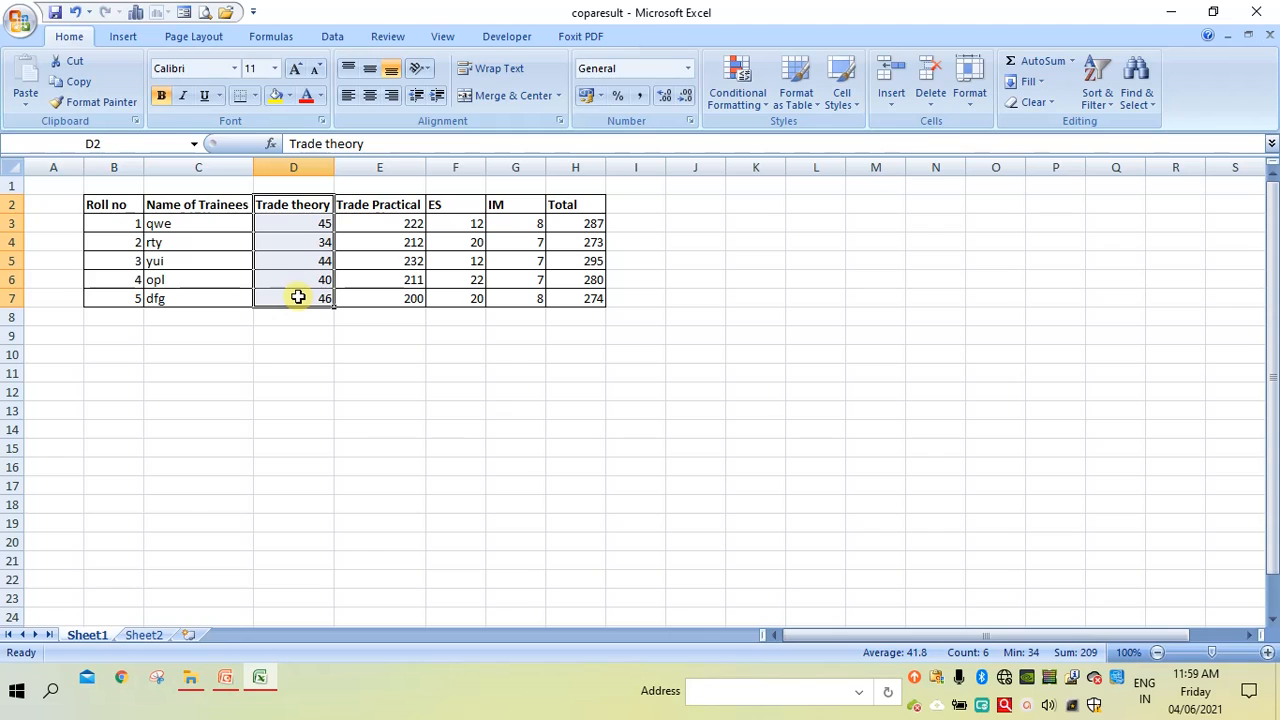
left_click(79, 84)
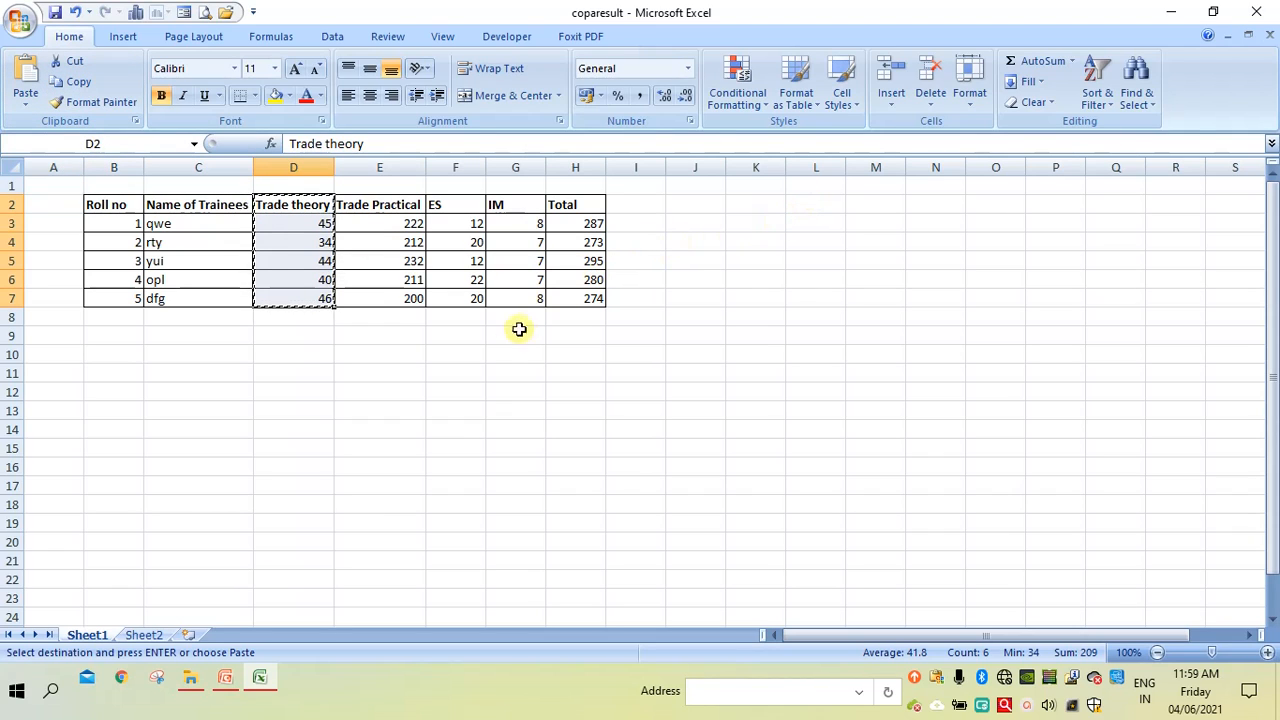
left_click(454, 372)
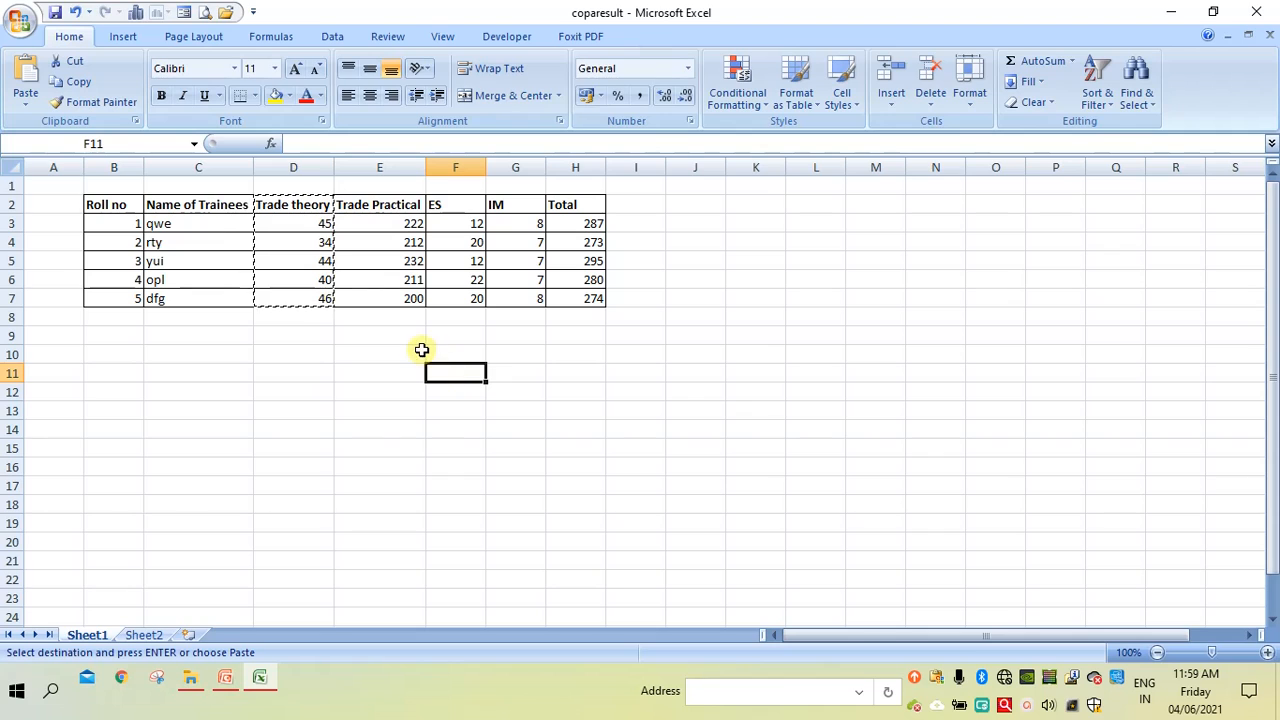
left_click(25, 78)
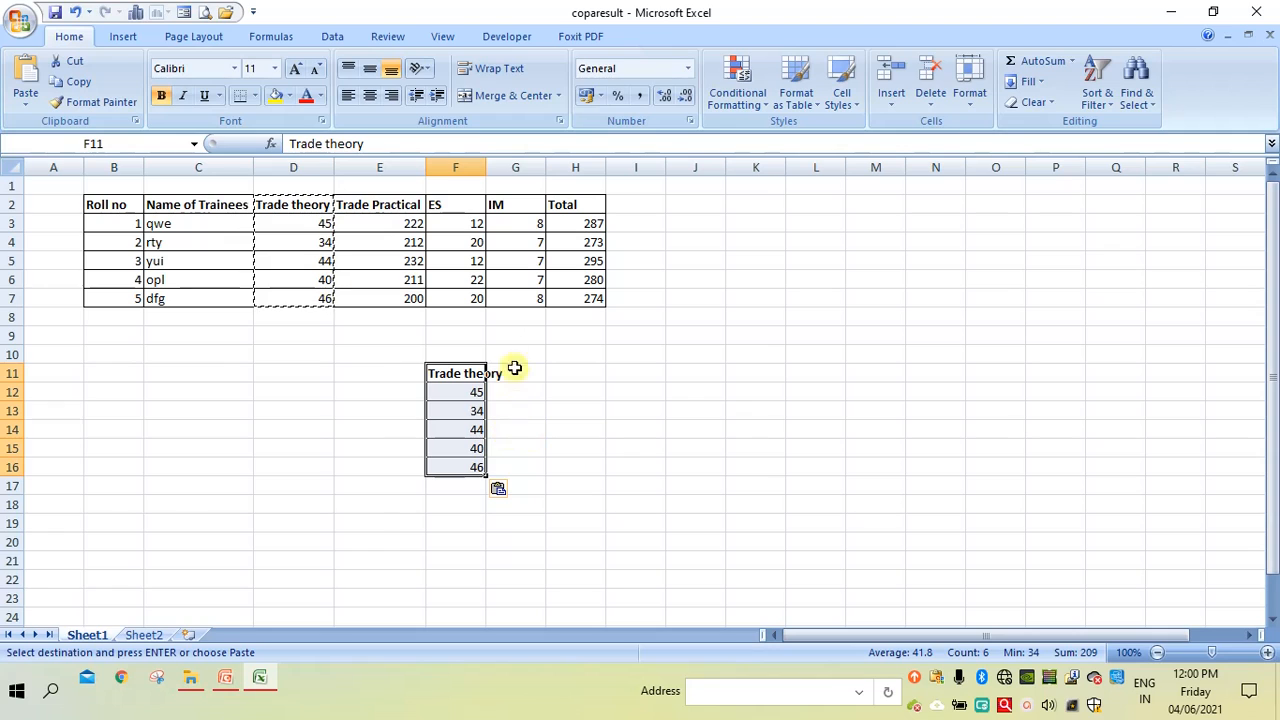
left_click_drag(484, 163, 518, 166)
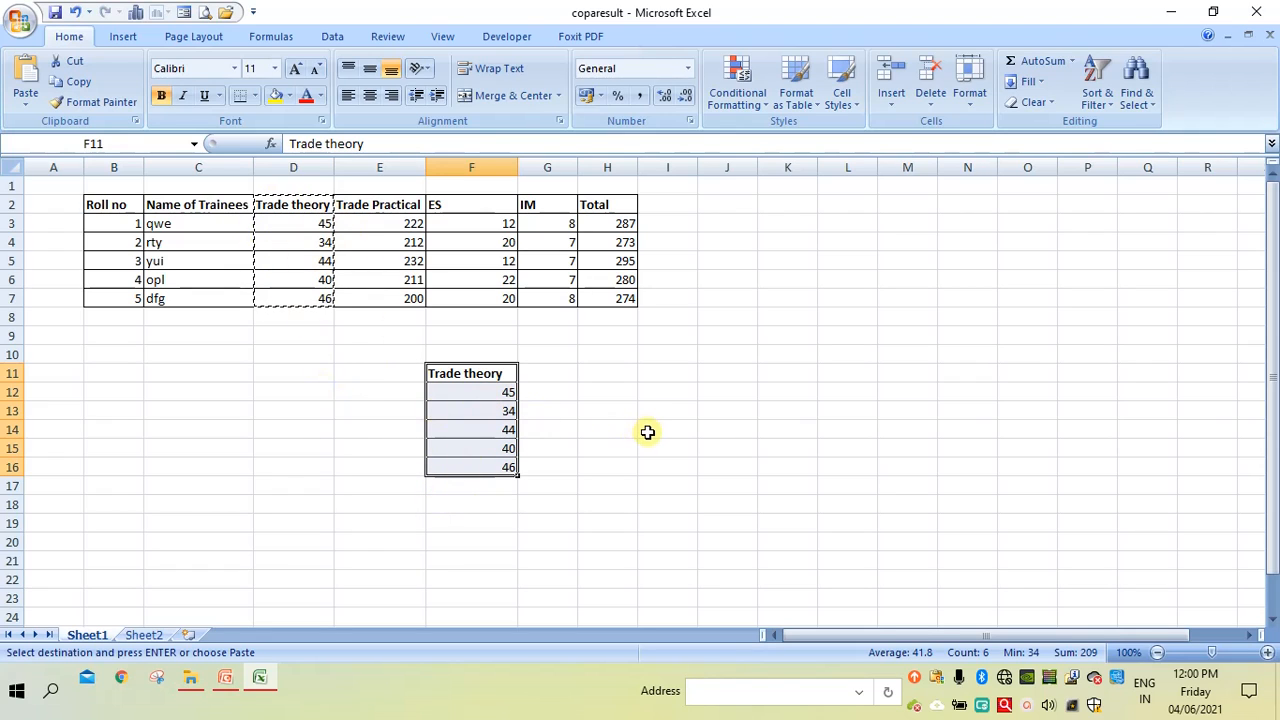
left_click(667, 354)
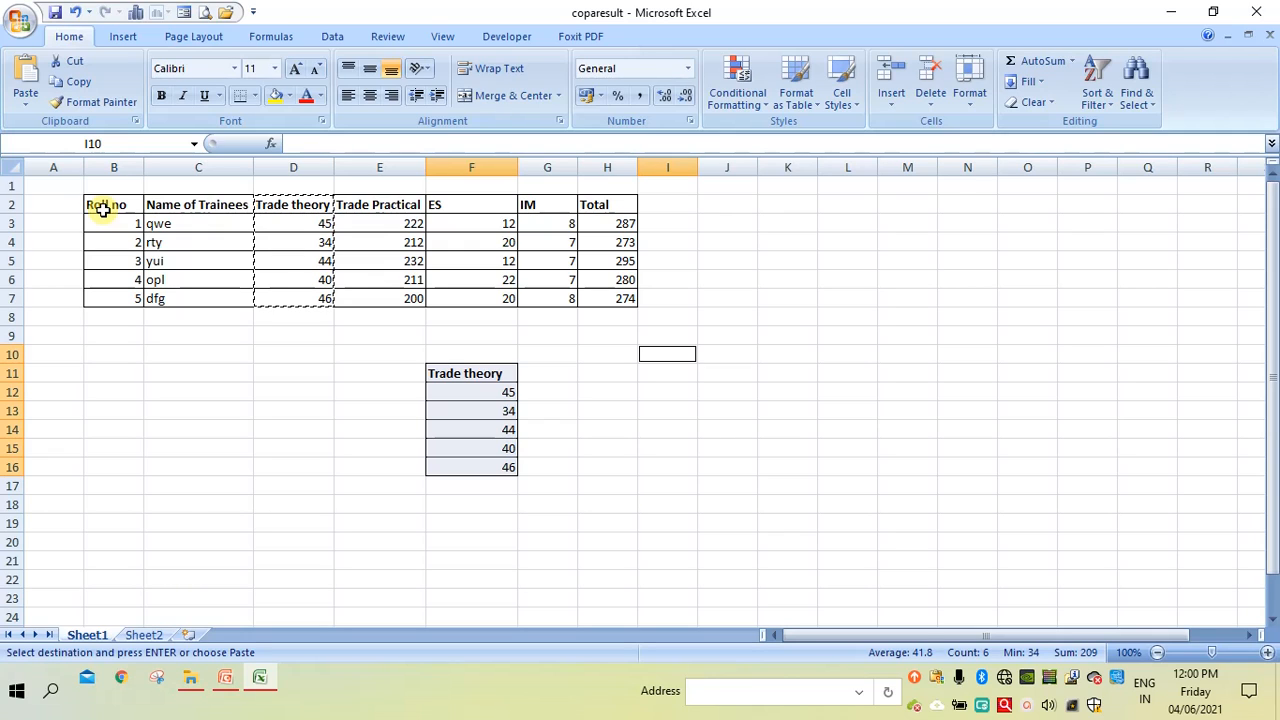
Copy the table's header row B2:H2 and paste it starting at cell C18
left_click_drag(104, 205, 606, 205)
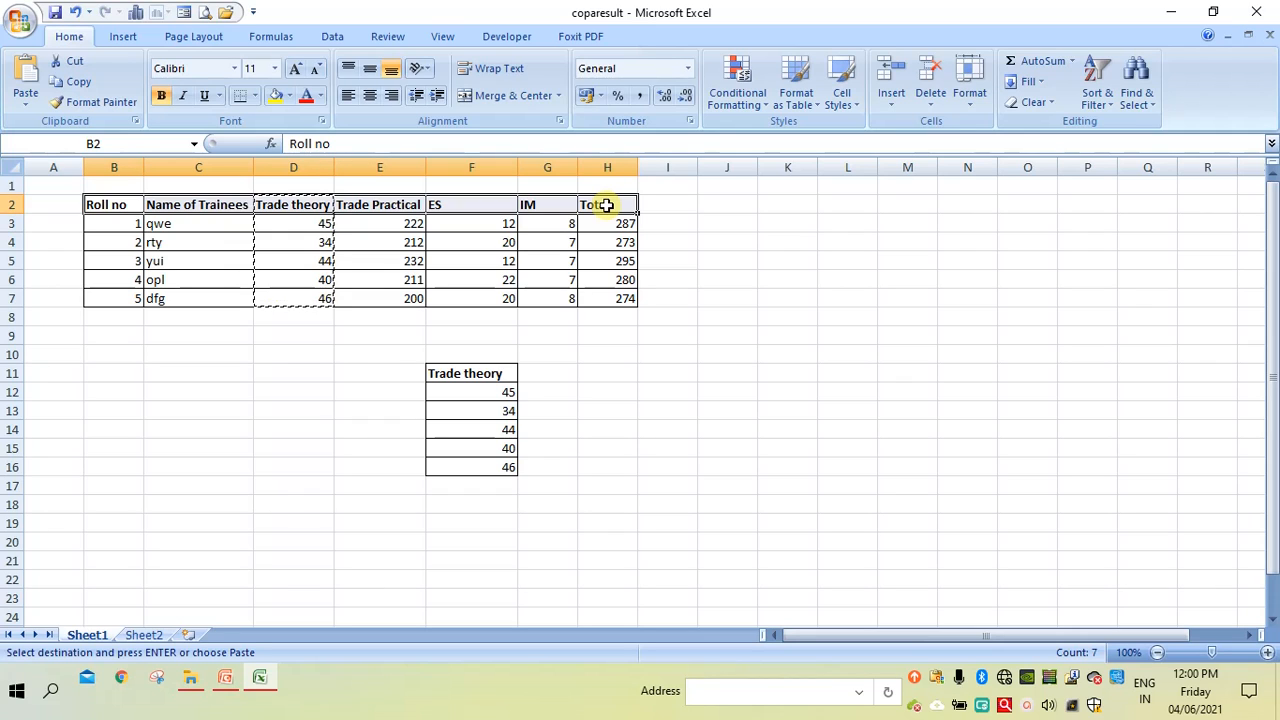
left_click(84, 84)
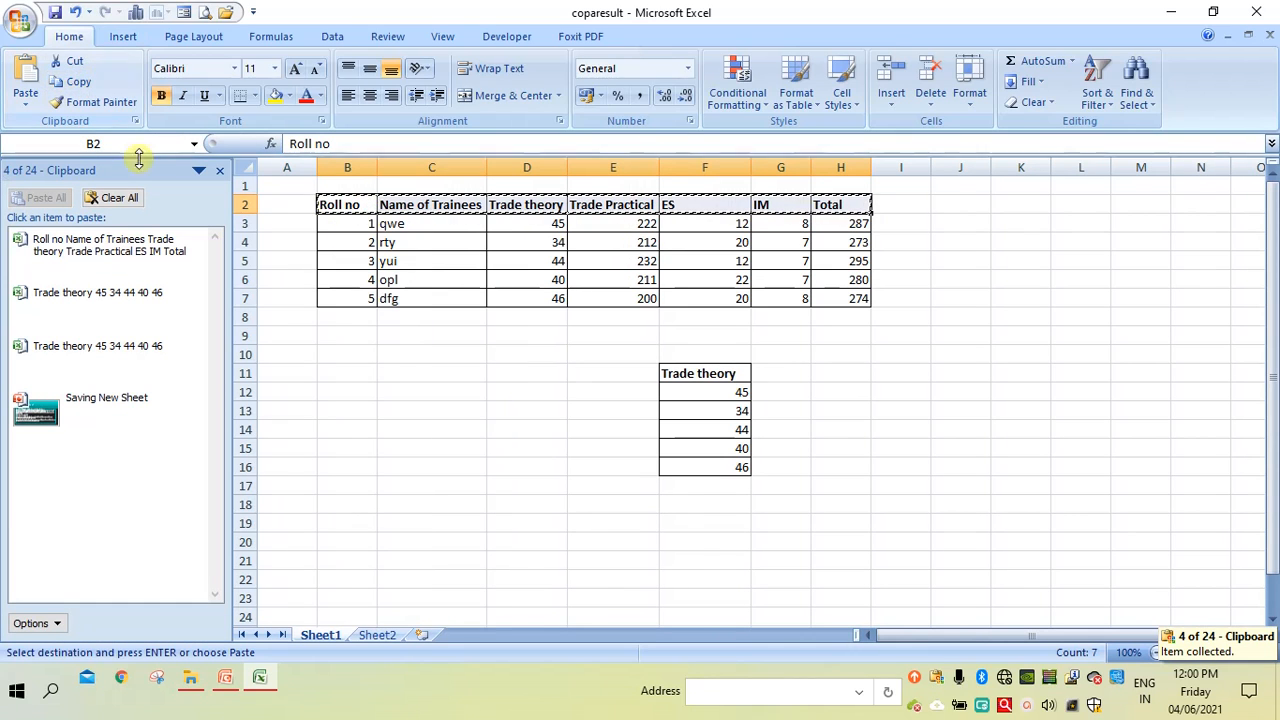
left_click(220, 171)
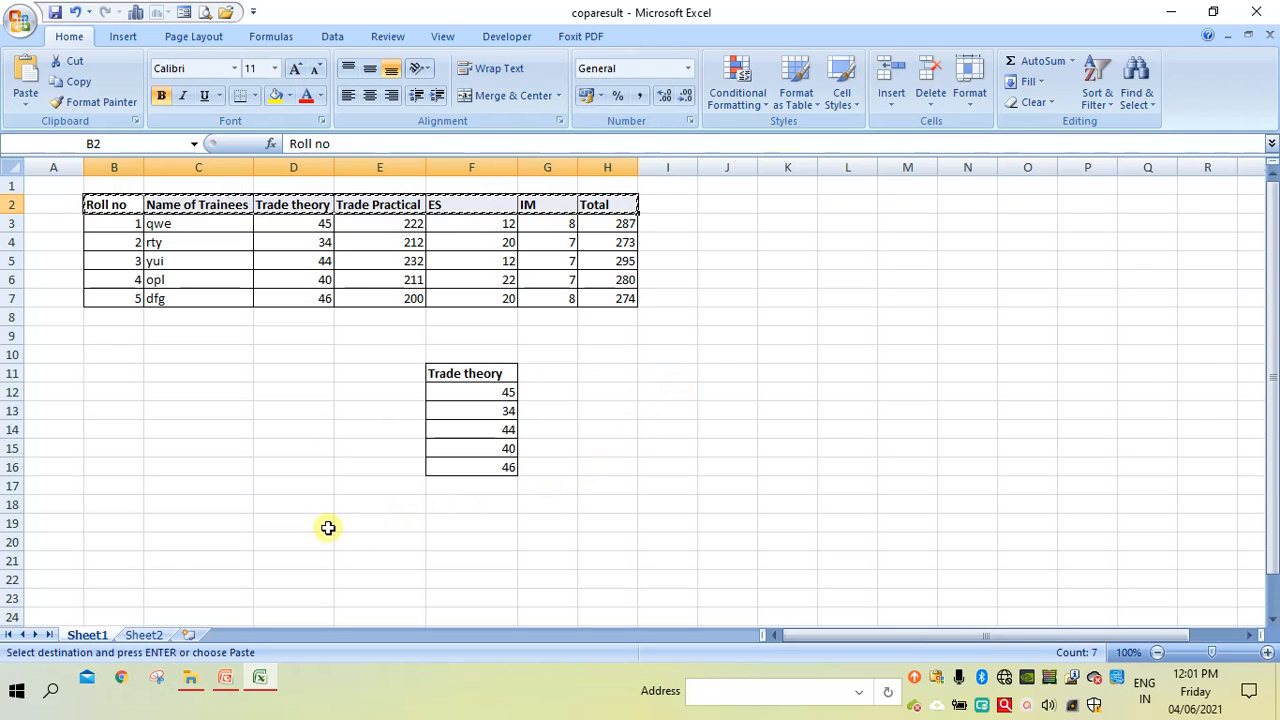
left_click(166, 508)
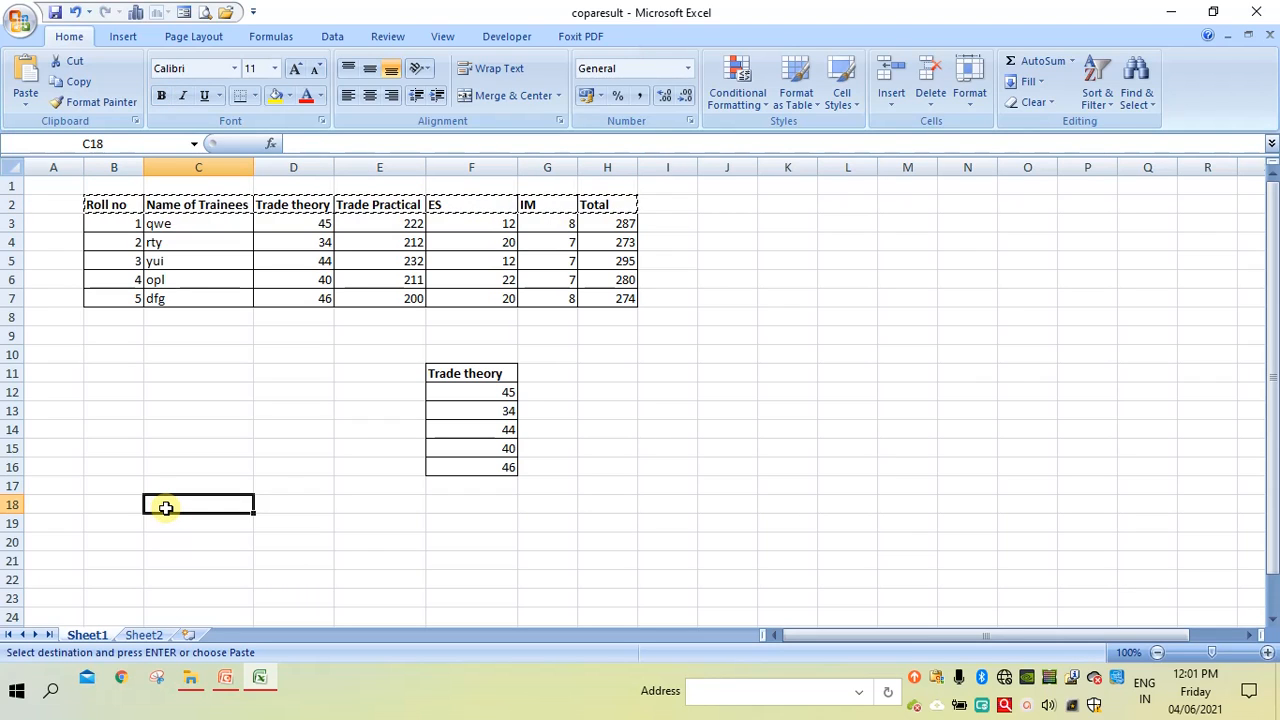
left_click(26, 74)
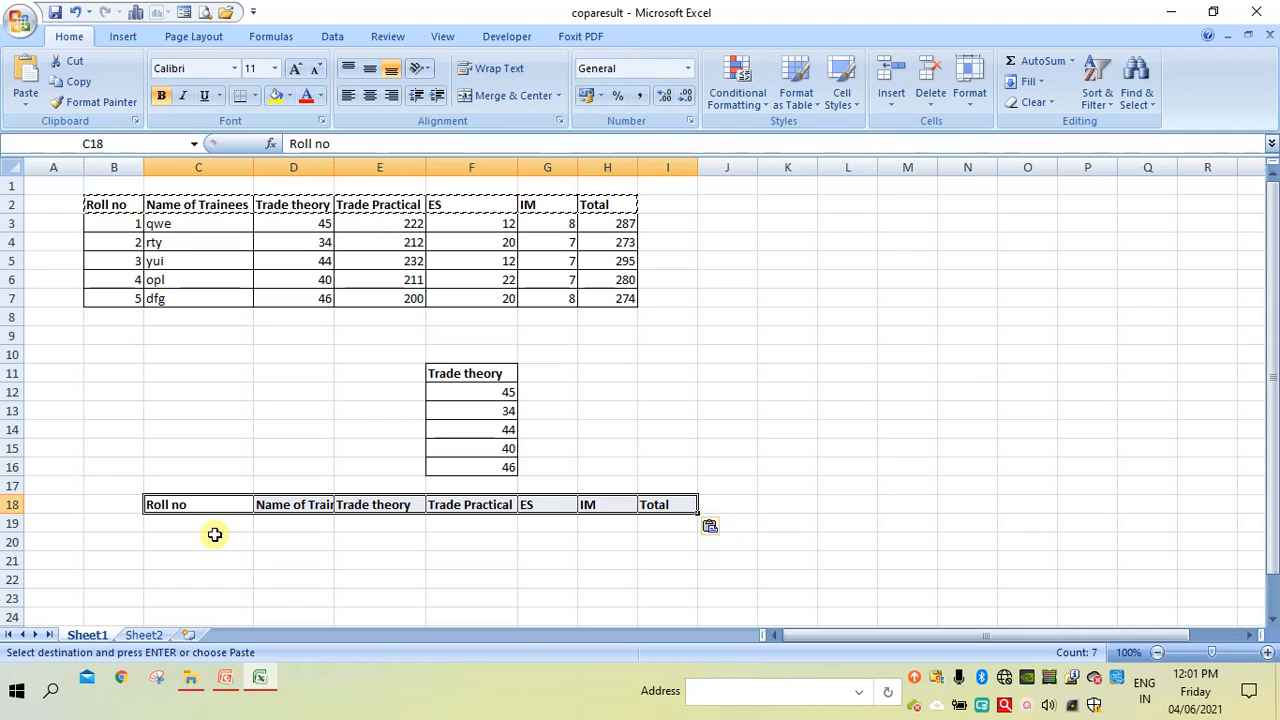
left_click(667, 392)
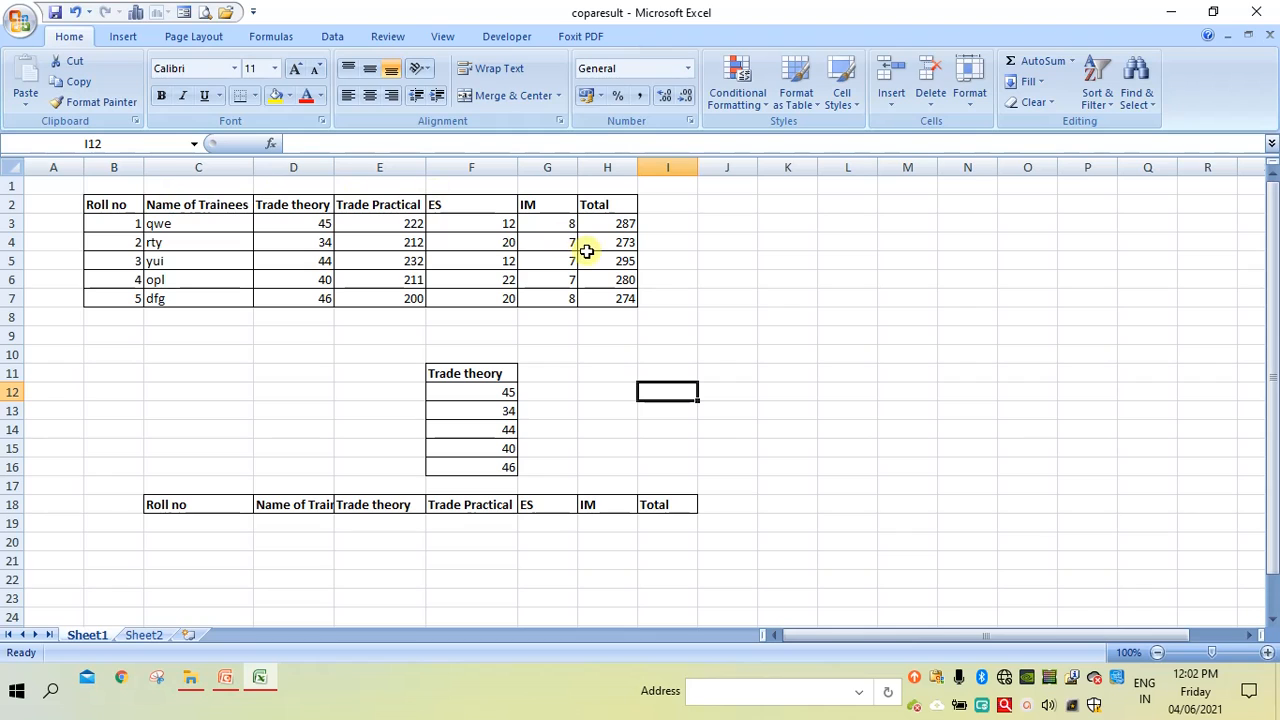
Copy the whole marks table B2:H7 and paste it starting at cell J2
left_click(107, 204)
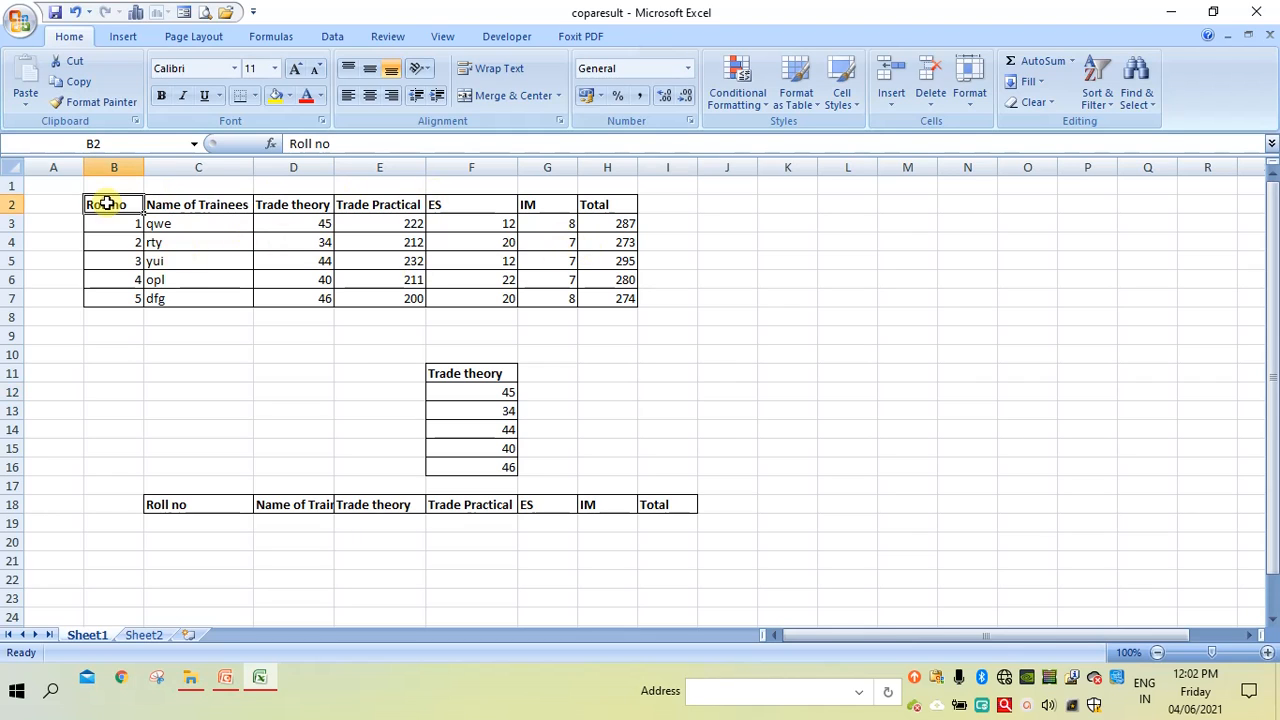
left_click_drag(107, 204, 609, 292)
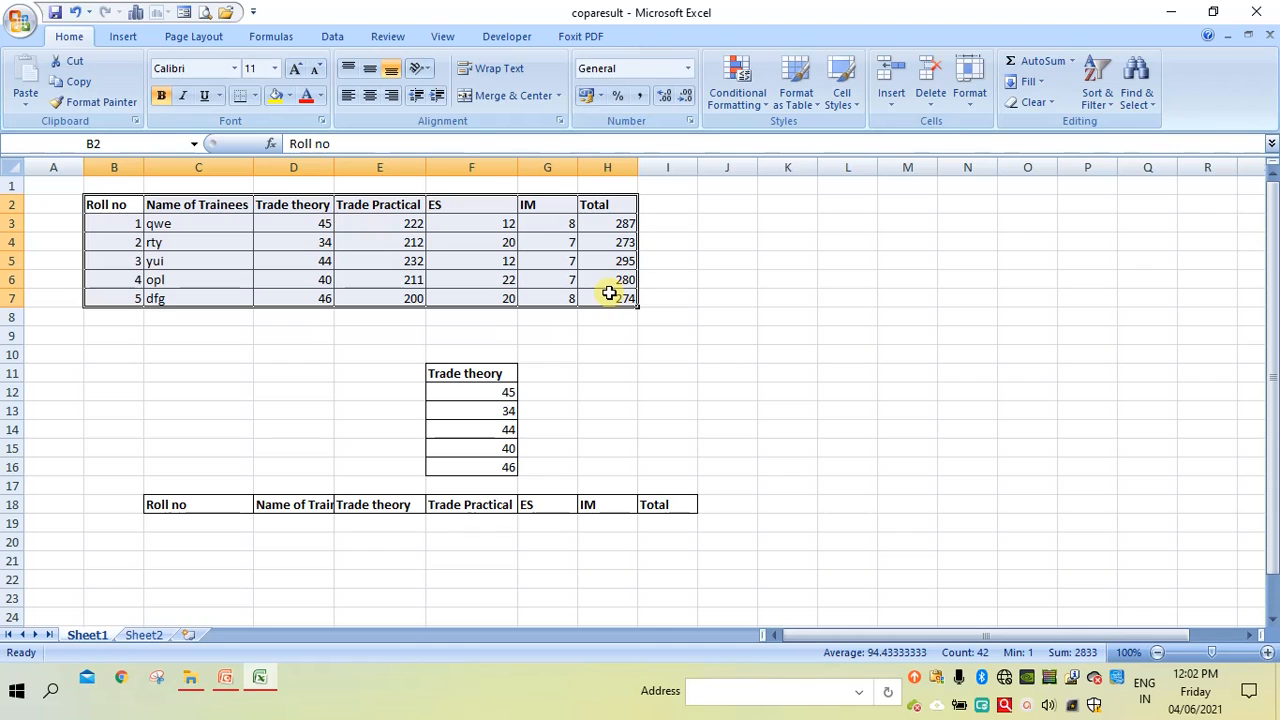
left_click(80, 83)
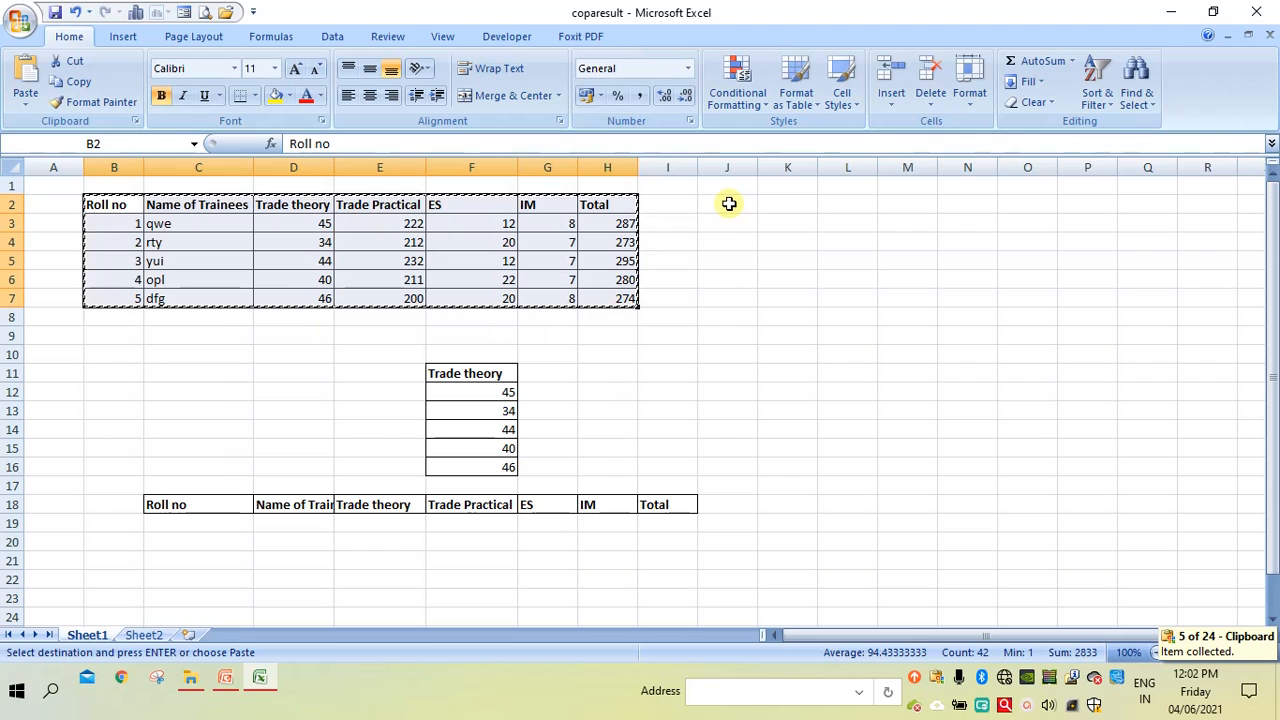
left_click(729, 204)
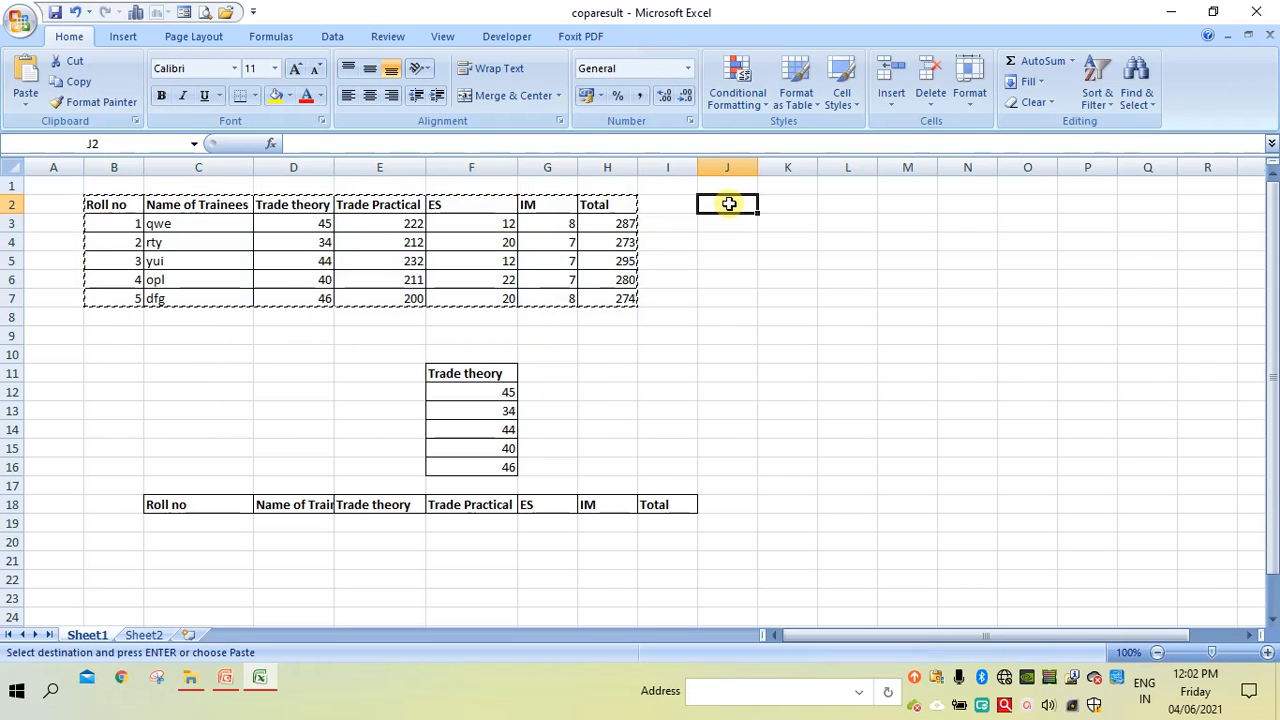
left_click(31, 79)
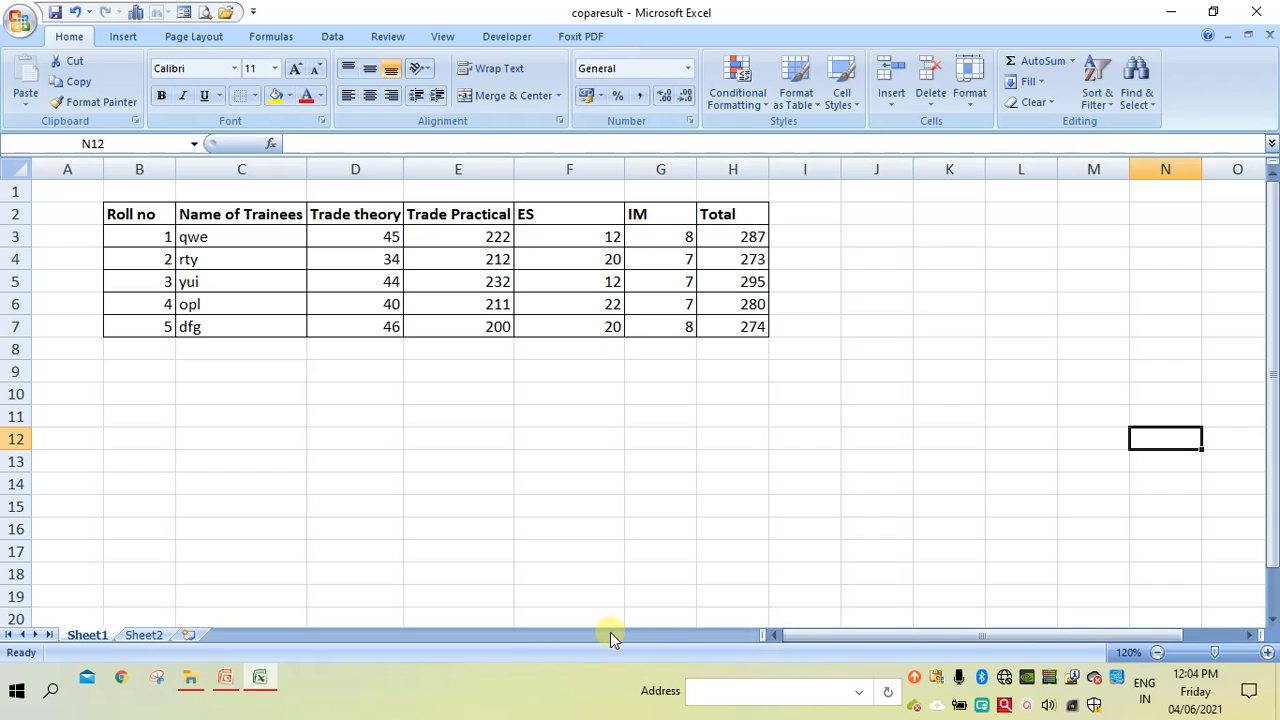
Cut the Roll no column B2:B7, paste it at C11, and undo the move
left_click(134, 212)
left_click_drag(134, 212, 147, 321)
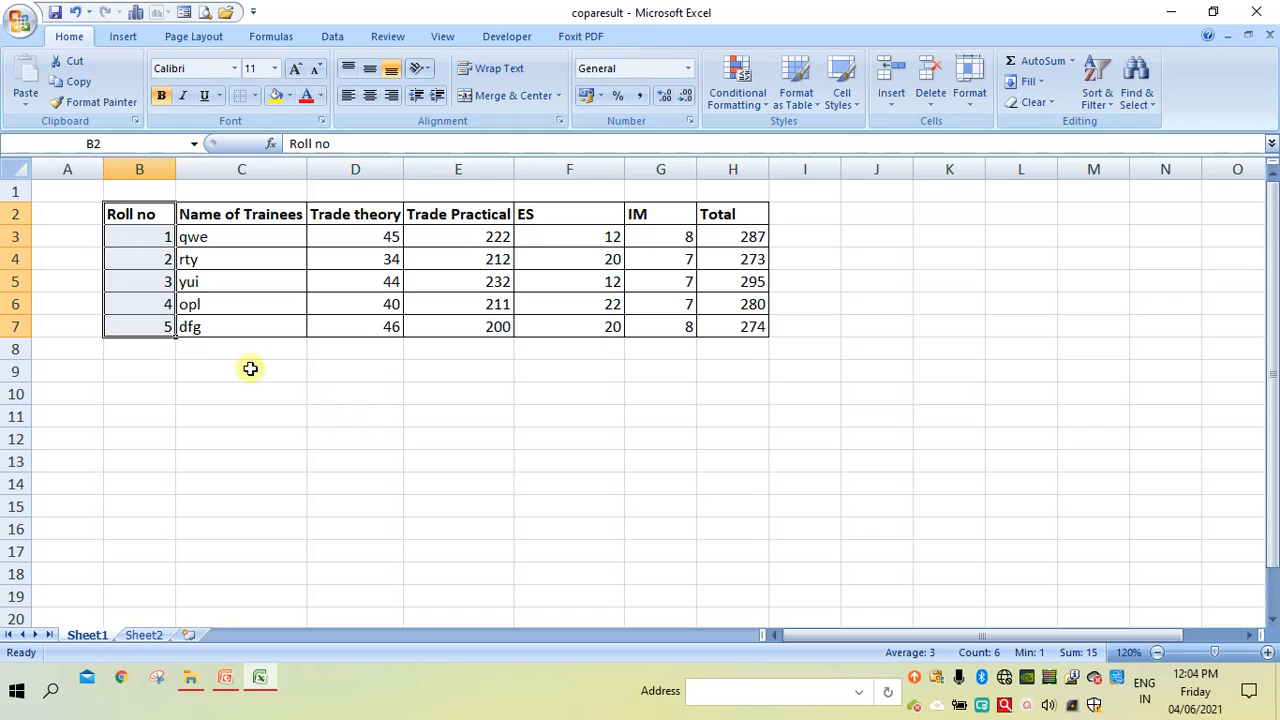
left_click_drag(134, 212, 137, 314)
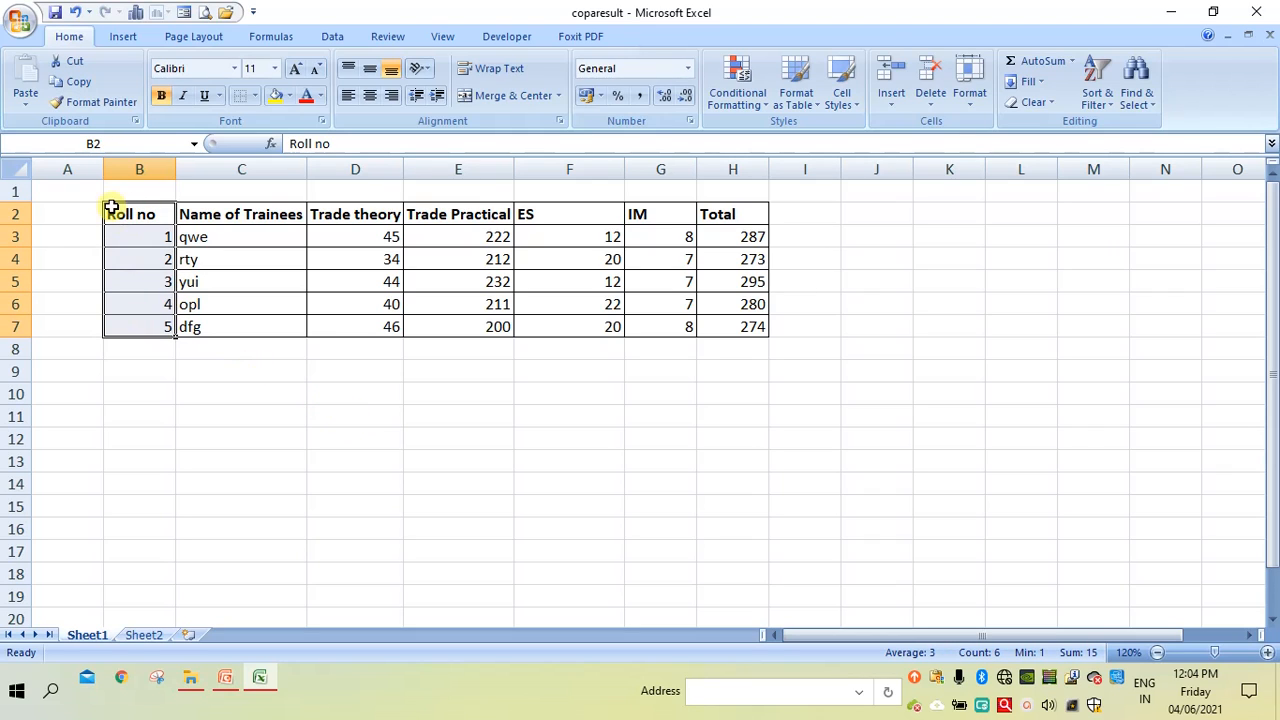
left_click(74, 67)
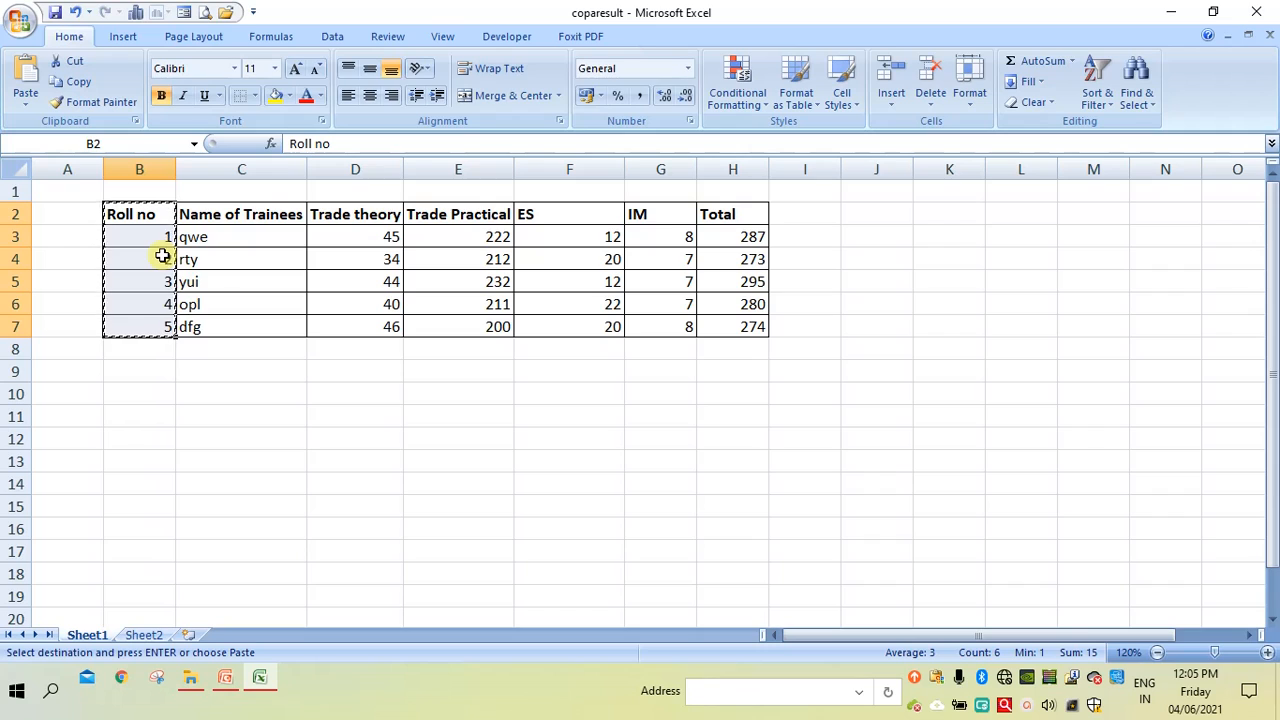
left_click(232, 416)
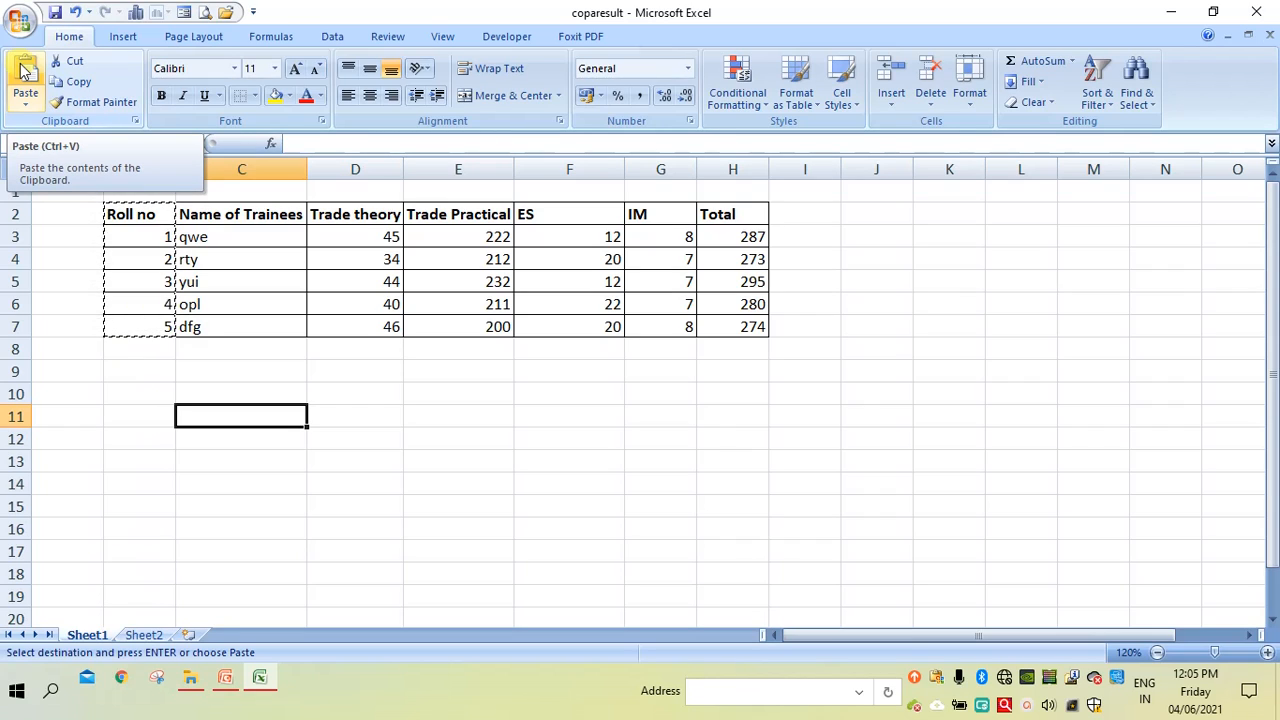
left_click(22, 68)
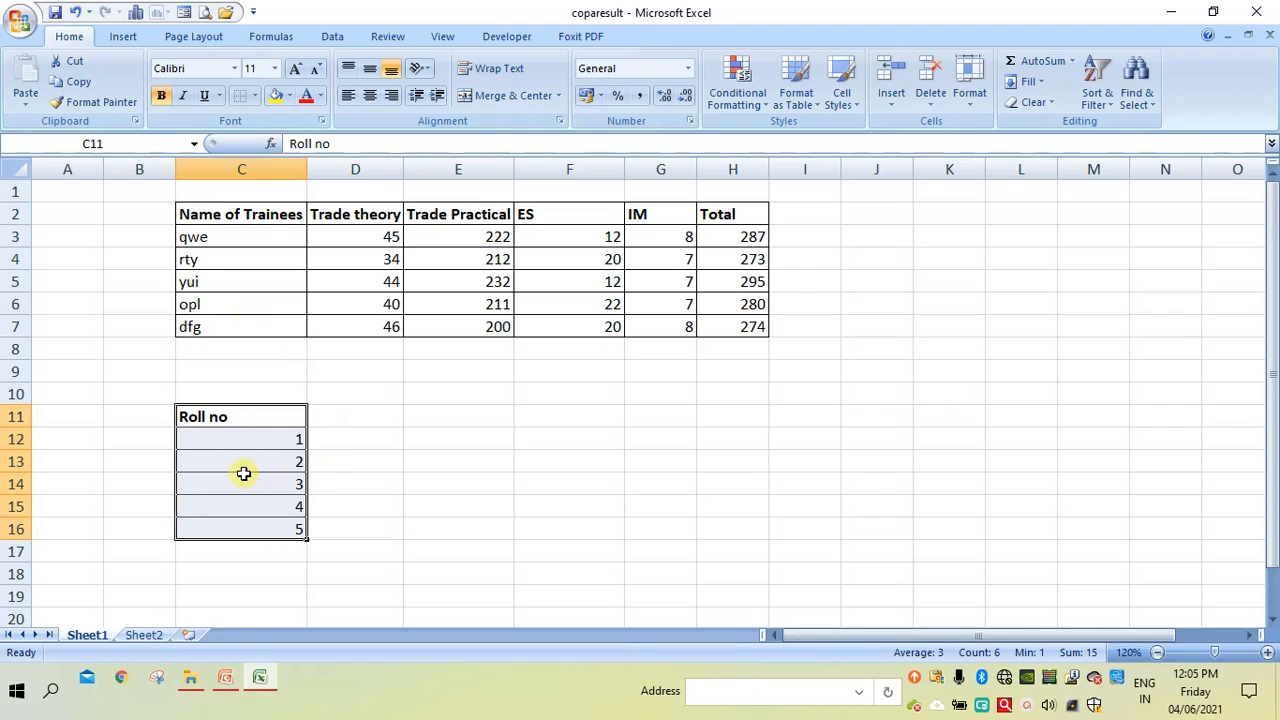
key("ctrl+z")
left_click(431, 466)
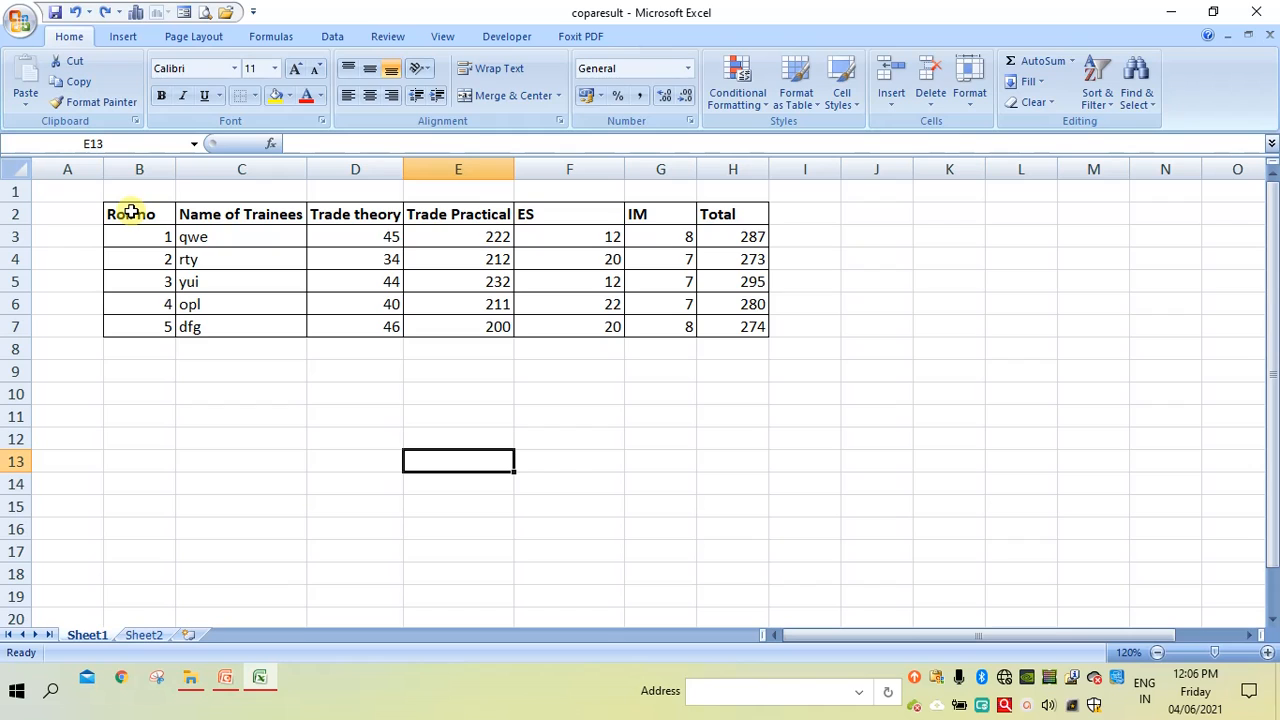
Cut the whole marks table B2:H7, paste it at E12, and undo the move
left_click_drag(128, 213, 718, 319)
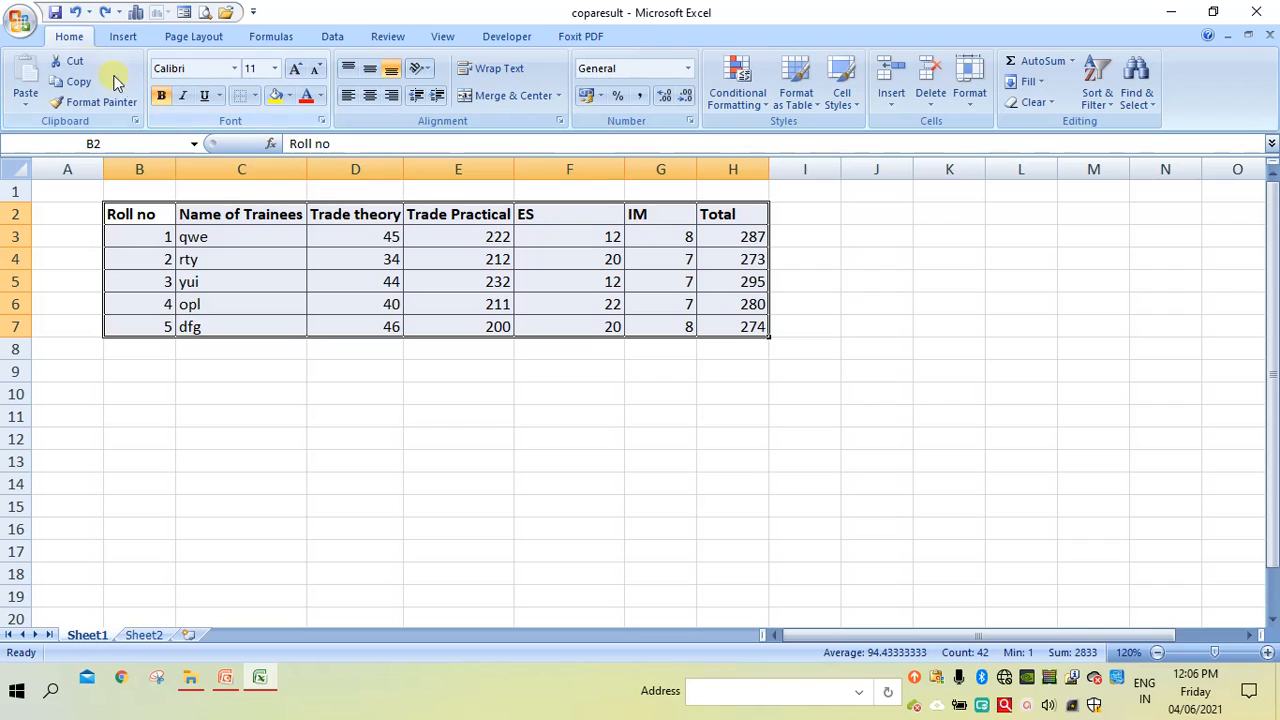
left_click(84, 60)
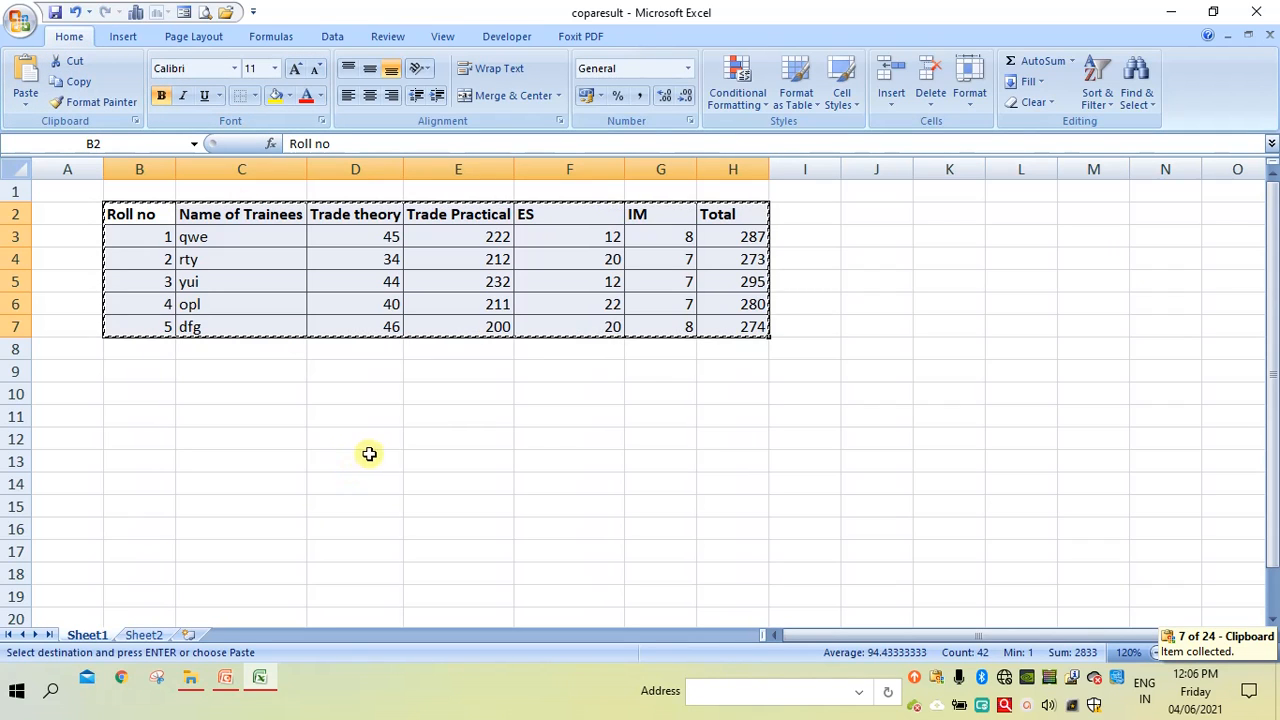
left_click(423, 446)
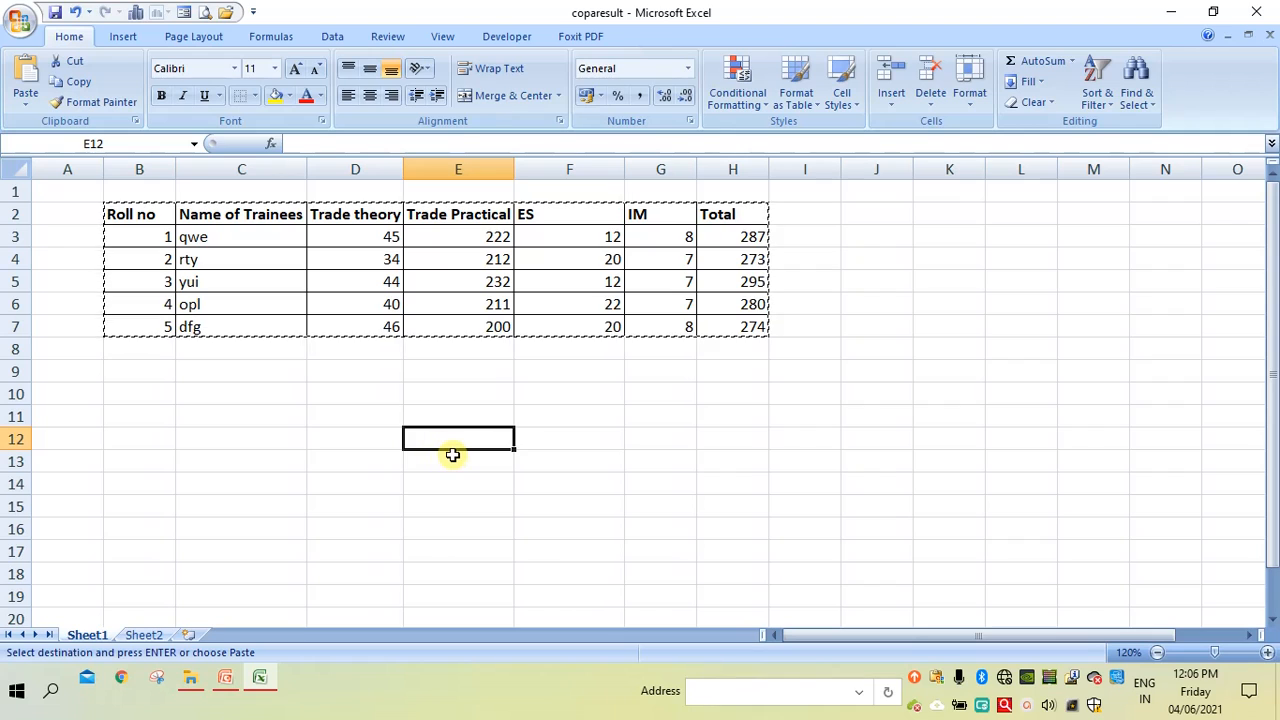
left_click(25, 65)
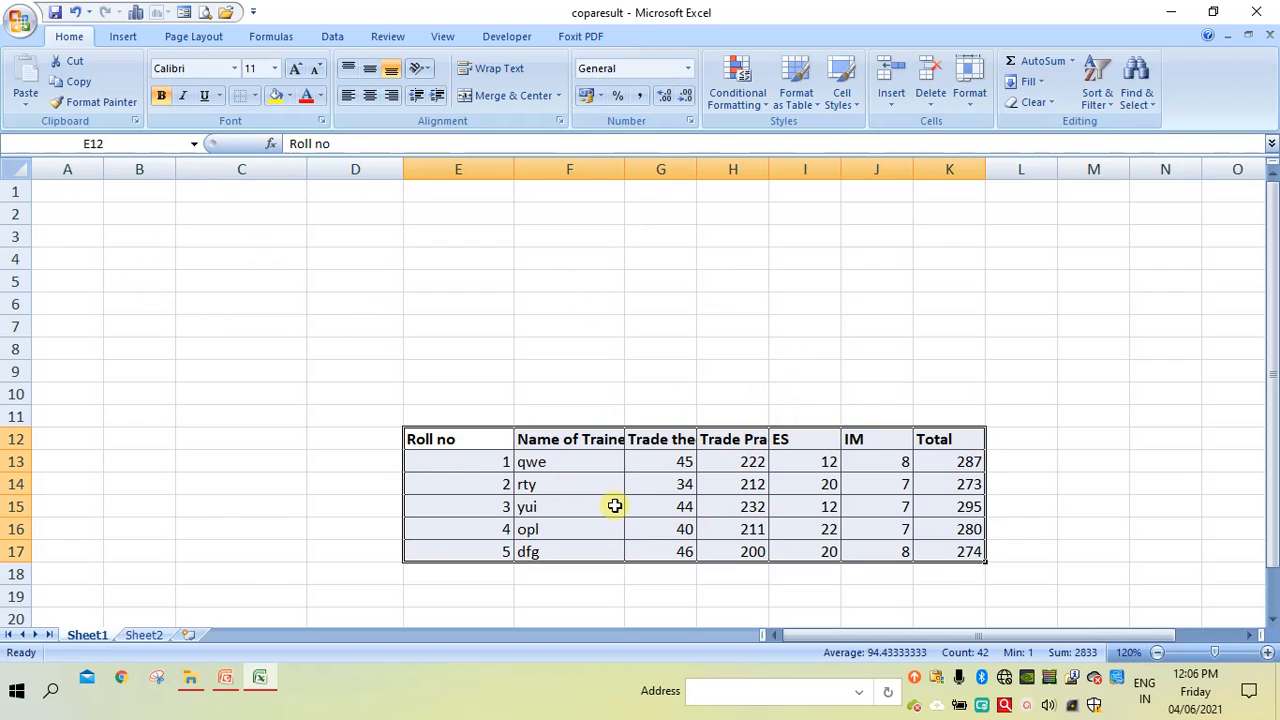
key("ctrl+z")
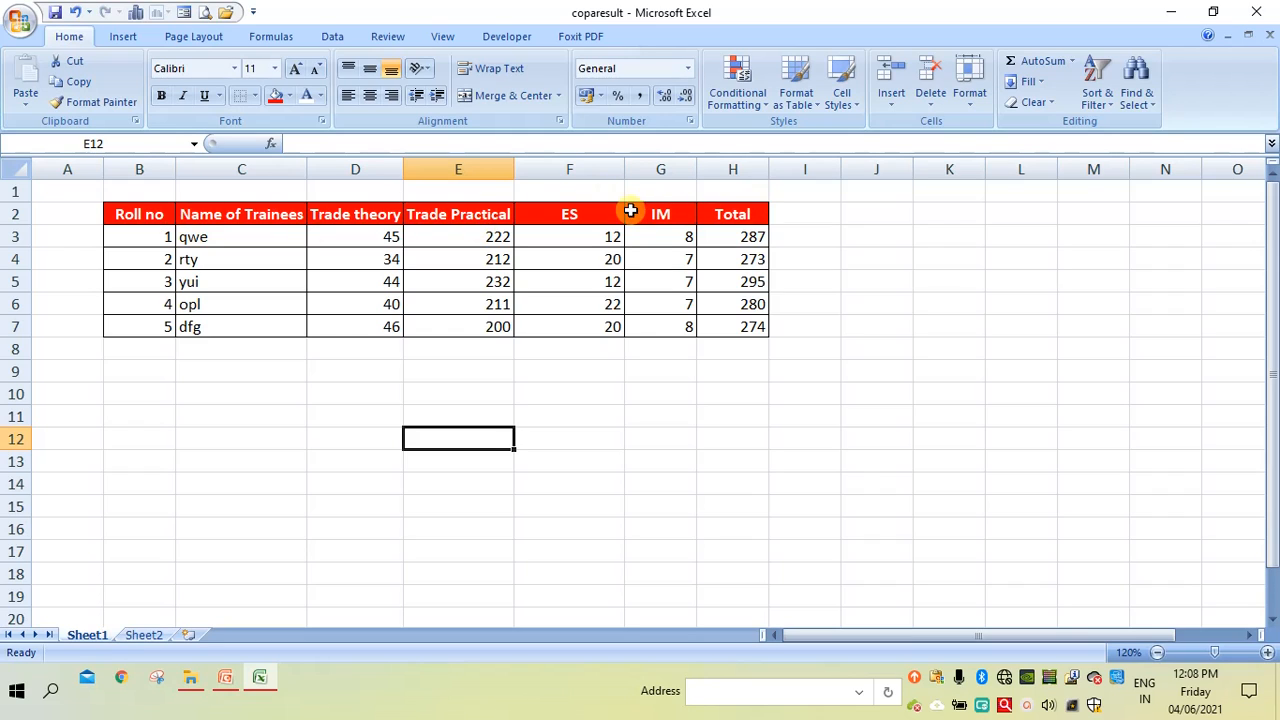
Apply the ES header's formatting to the Total values in H3:H7 with Format Painter
left_click(589, 217)
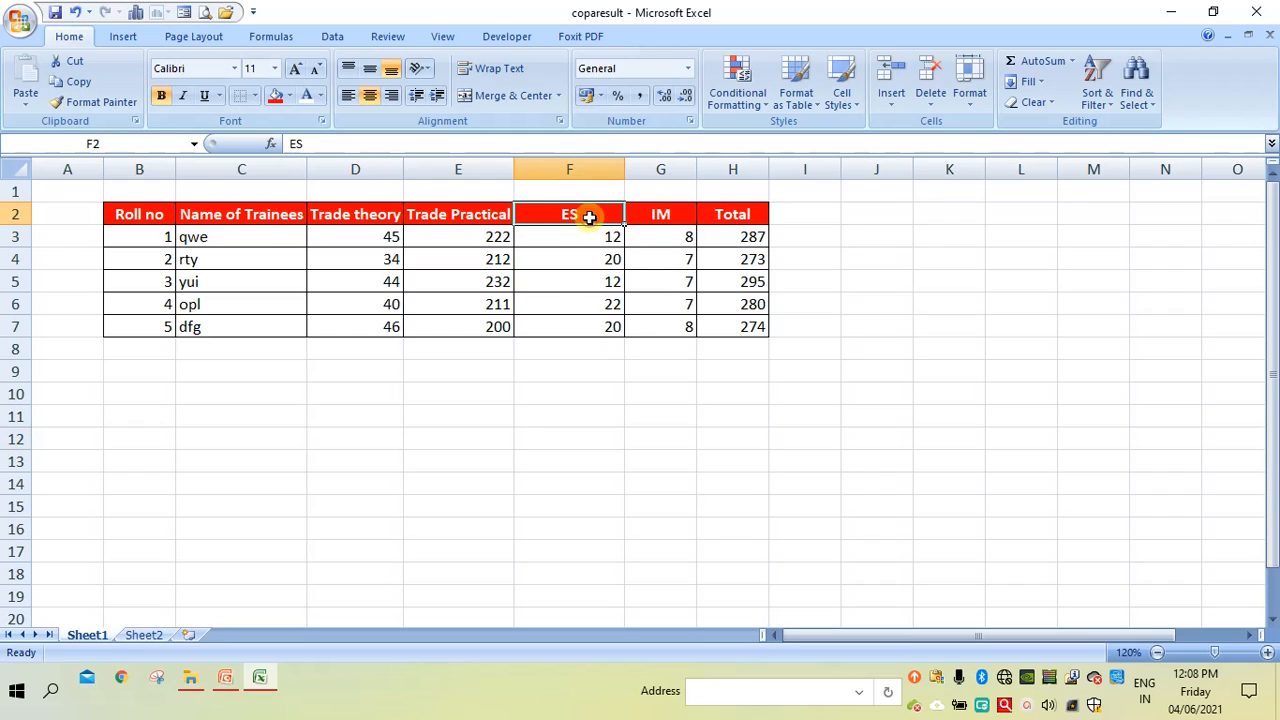
left_click(110, 104)
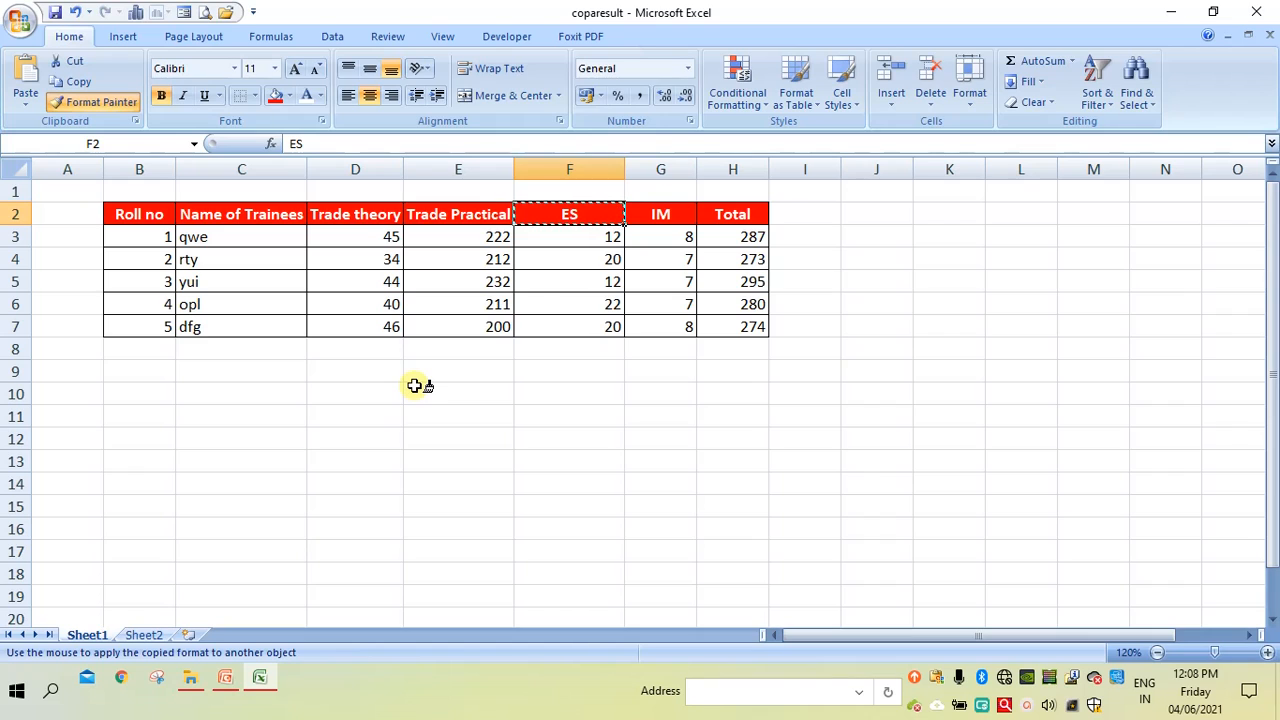
left_click(722, 235)
left_click_drag(722, 235, 733, 324)
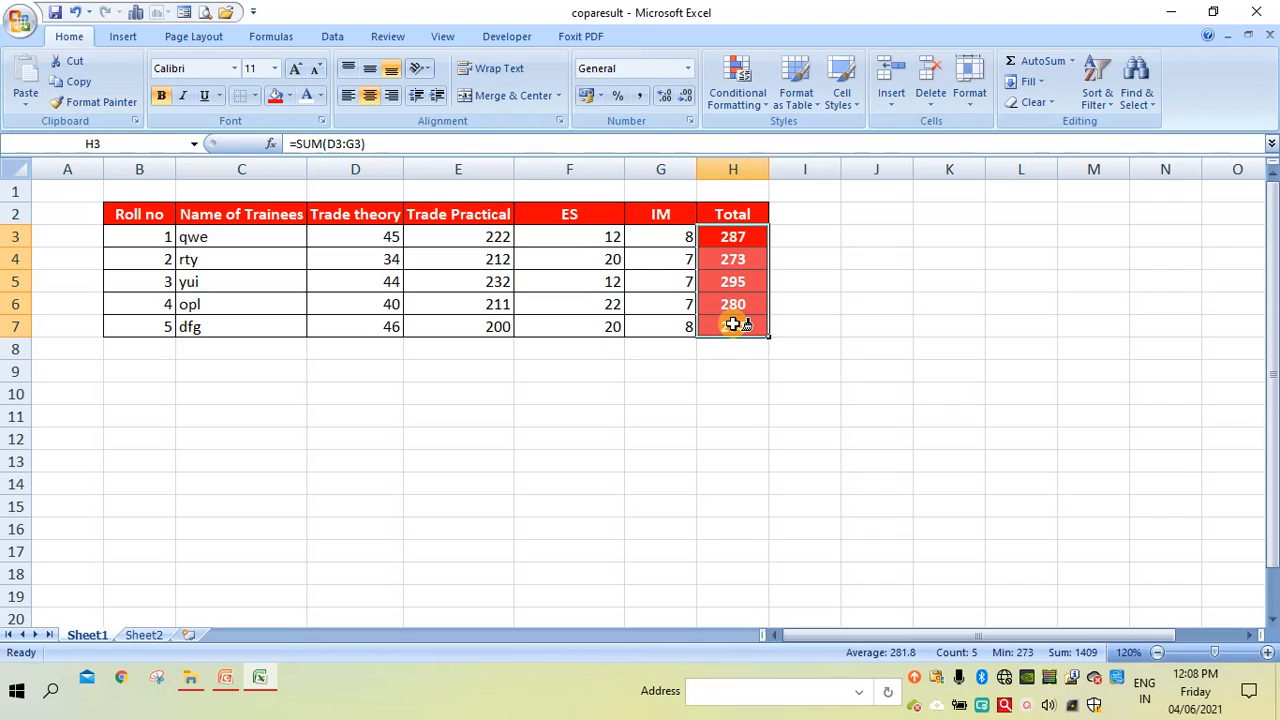
left_click(735, 385)
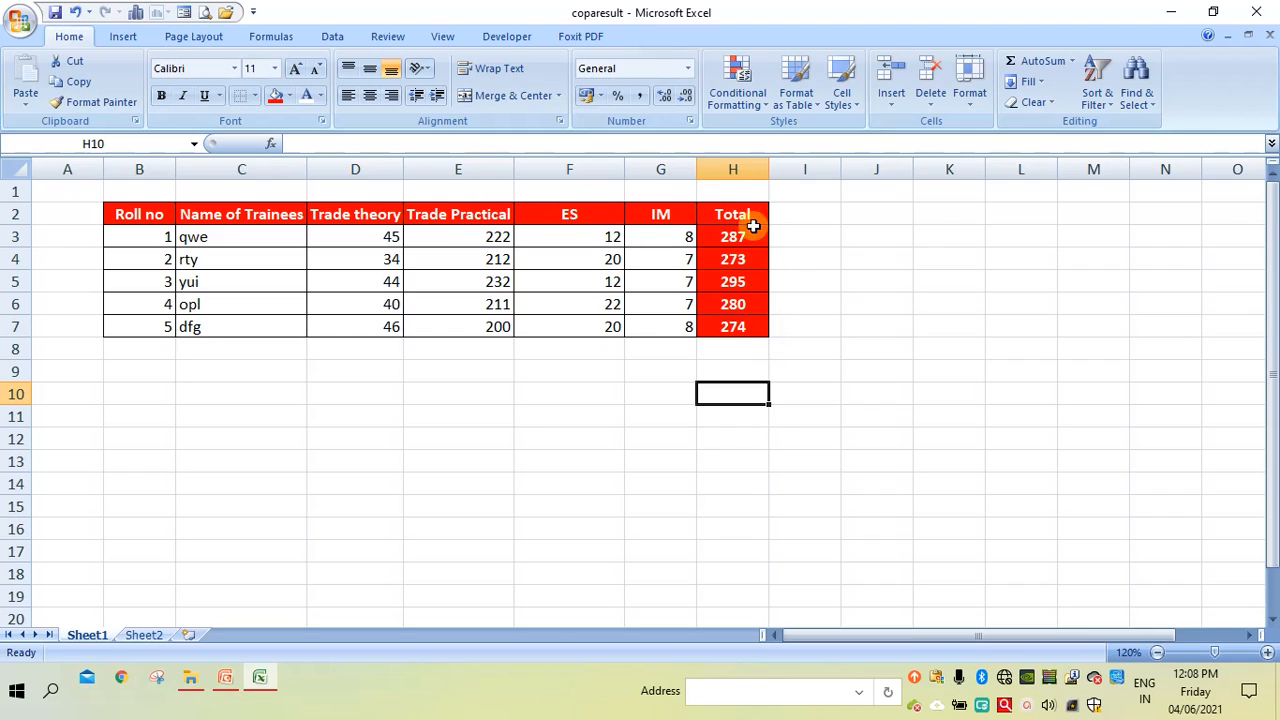
left_click(800, 366)
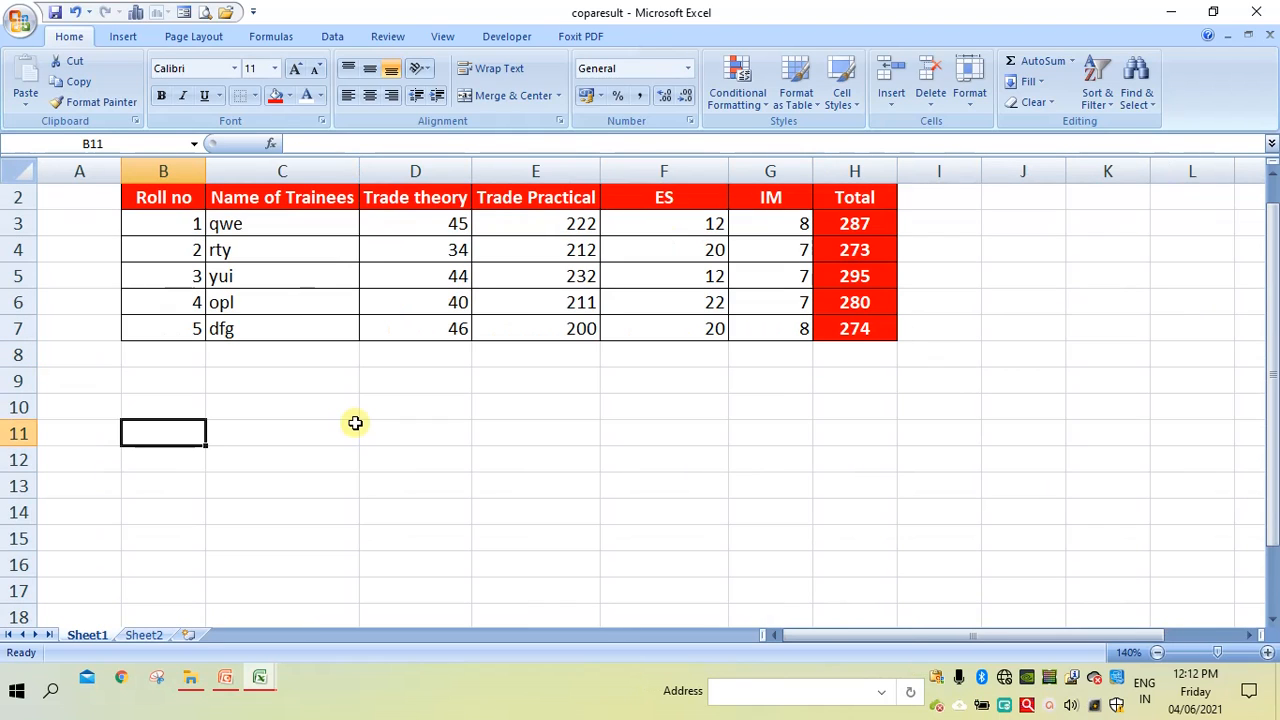
Browse the available fonts for the marks in D3:G7 without applying one
left_click_drag(420, 223, 750, 318)
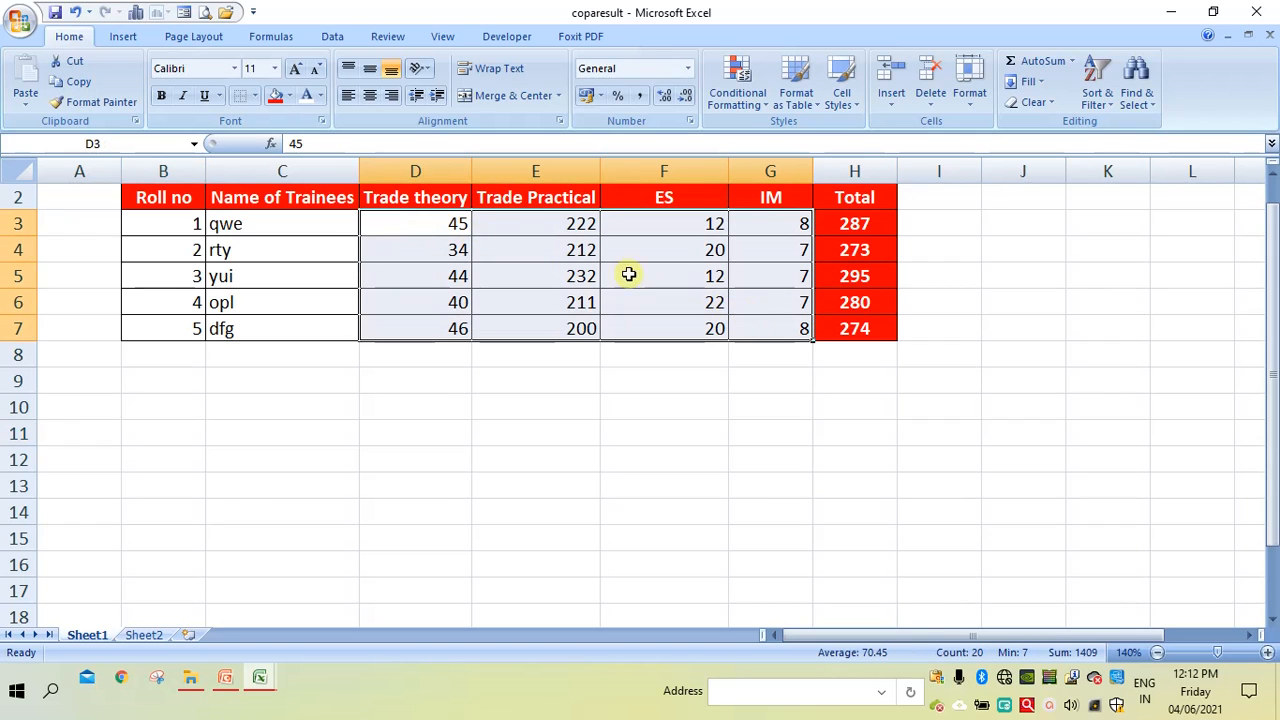
left_click(236, 68)
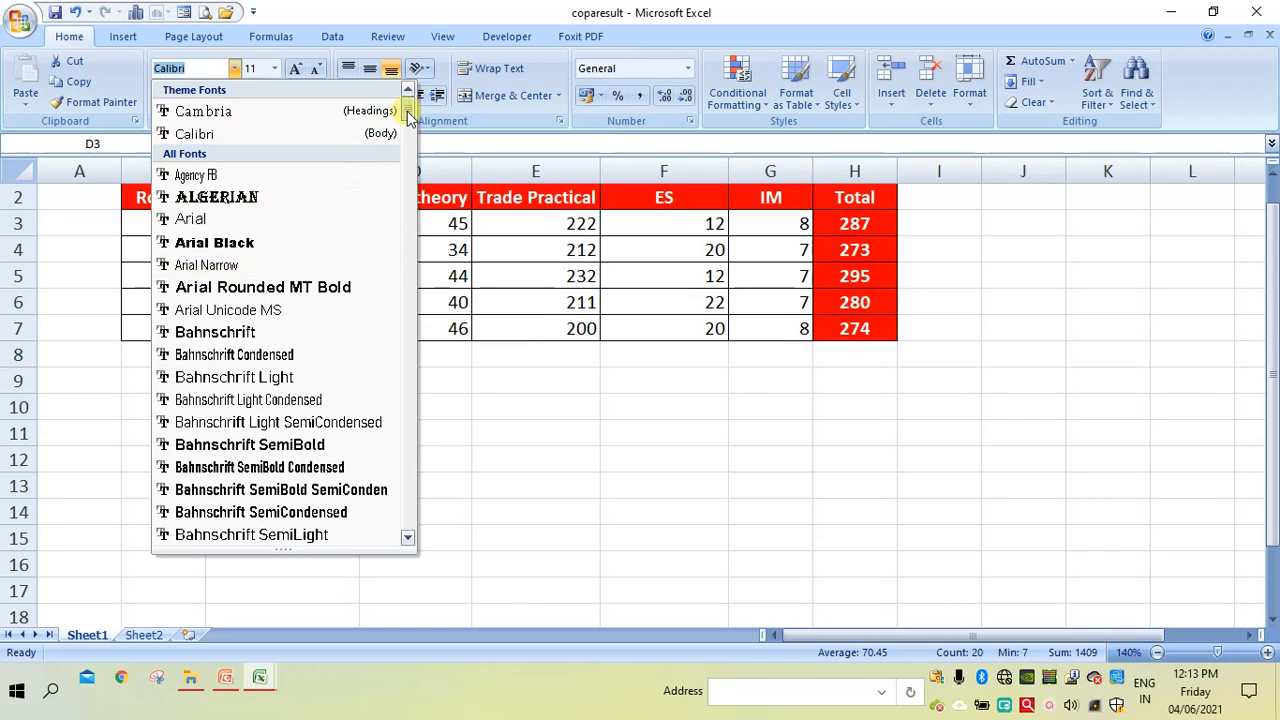
scroll(408, 114, "down", 14)
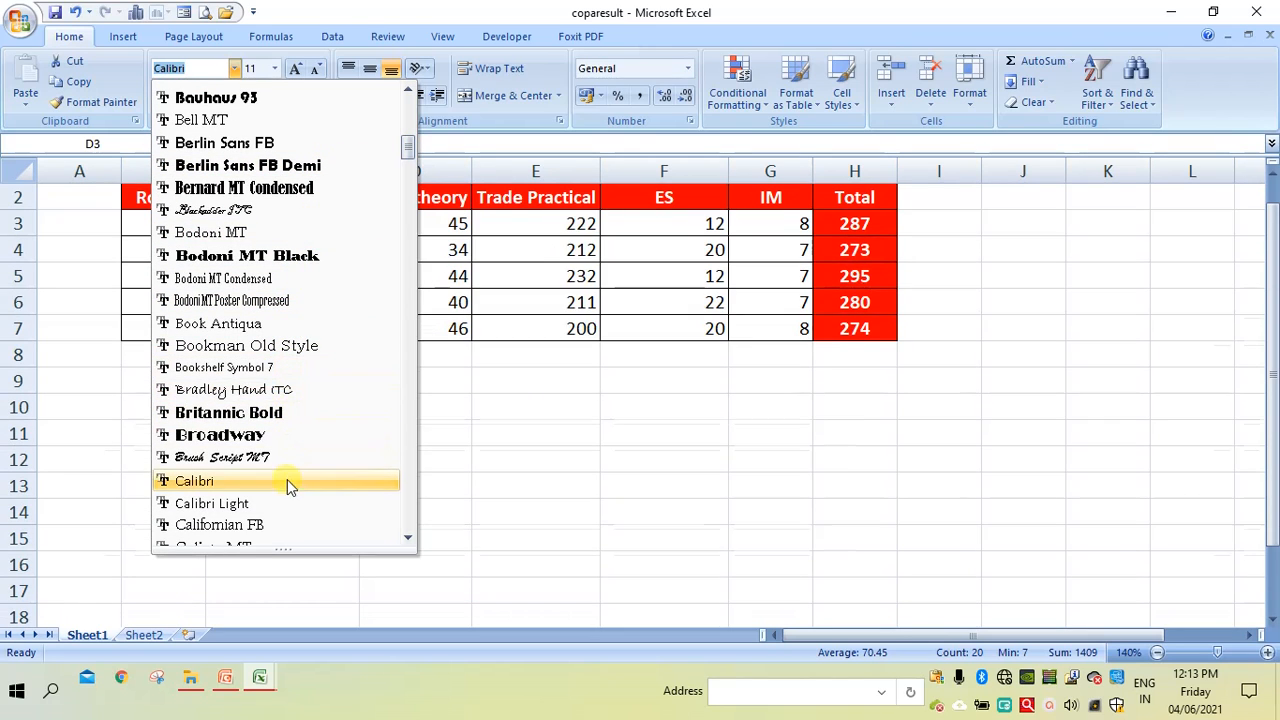
left_click(408, 537)
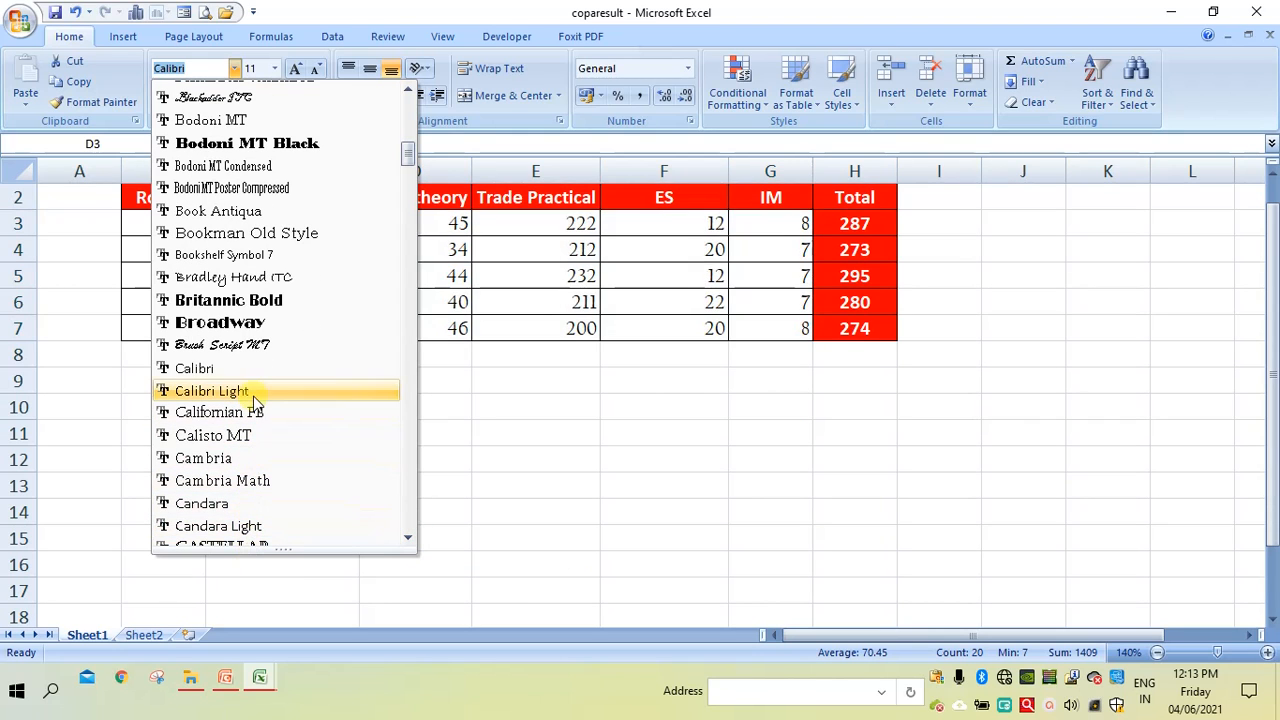
left_click(560, 443)
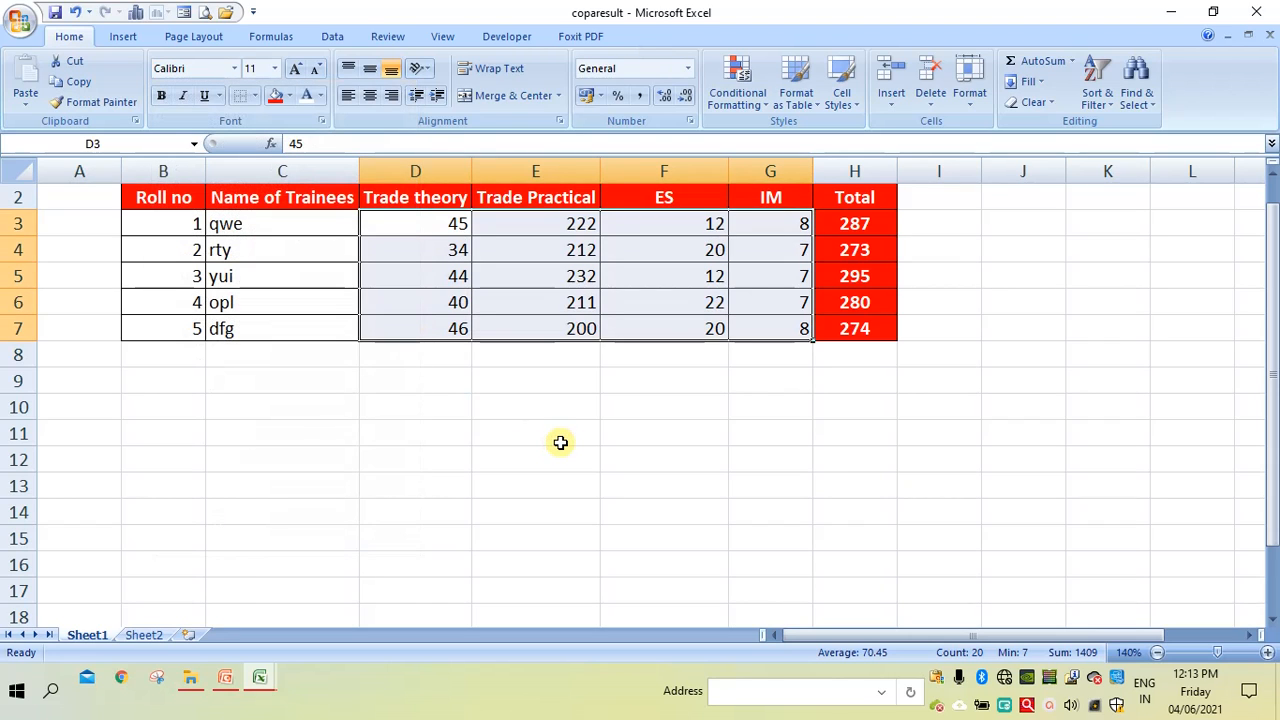
left_click(361, 428)
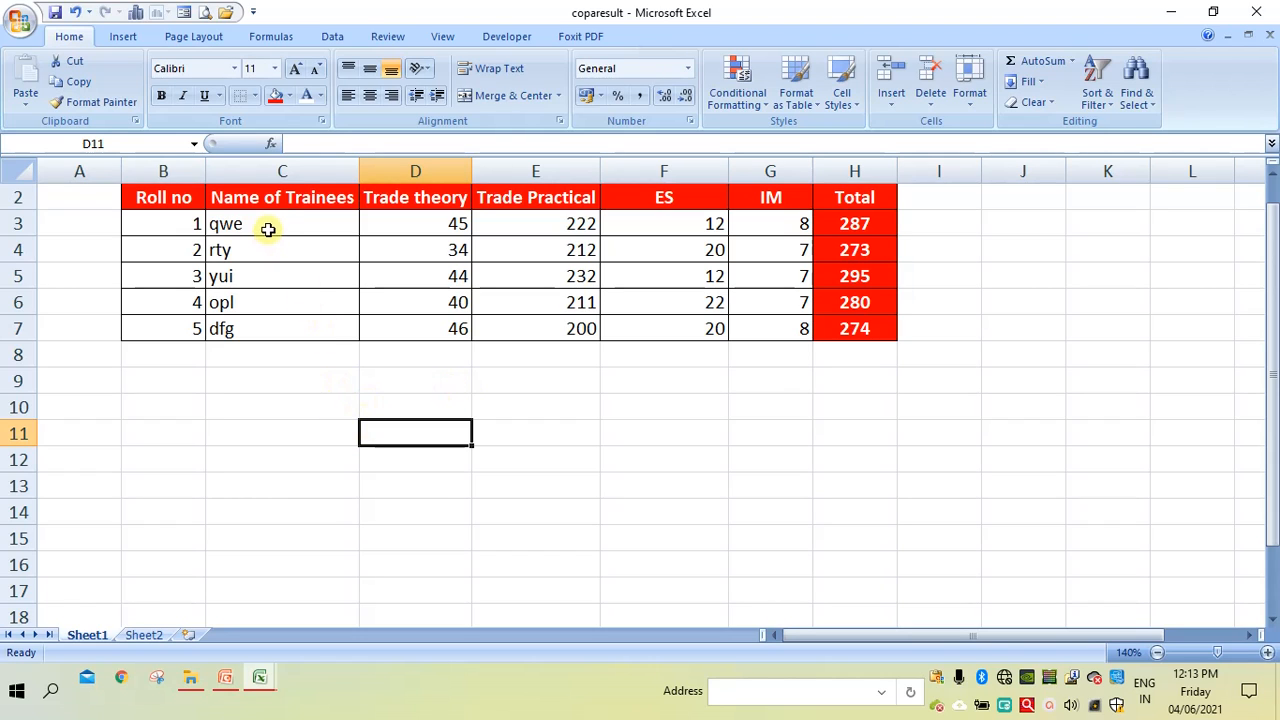
Apply bold to the trainee entries in B3:G7 and remove it again
left_click_drag(268, 226, 771, 312)
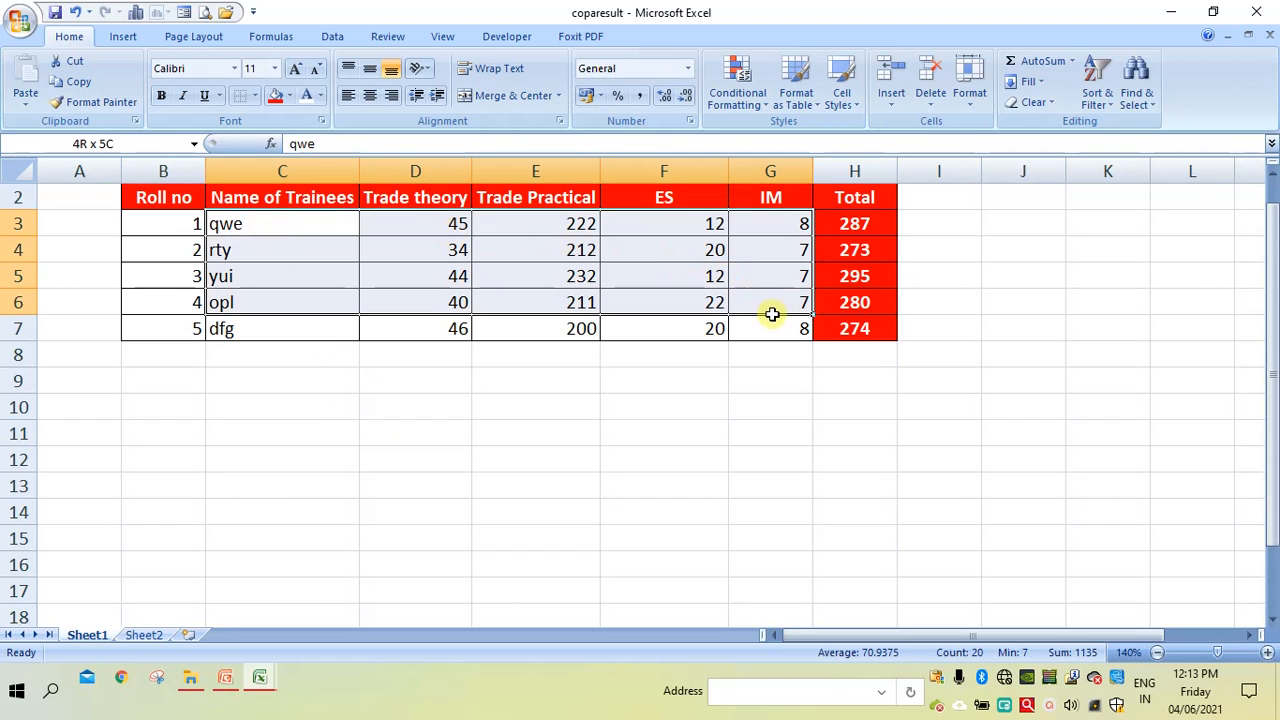
left_click_drag(198, 222, 757, 329)
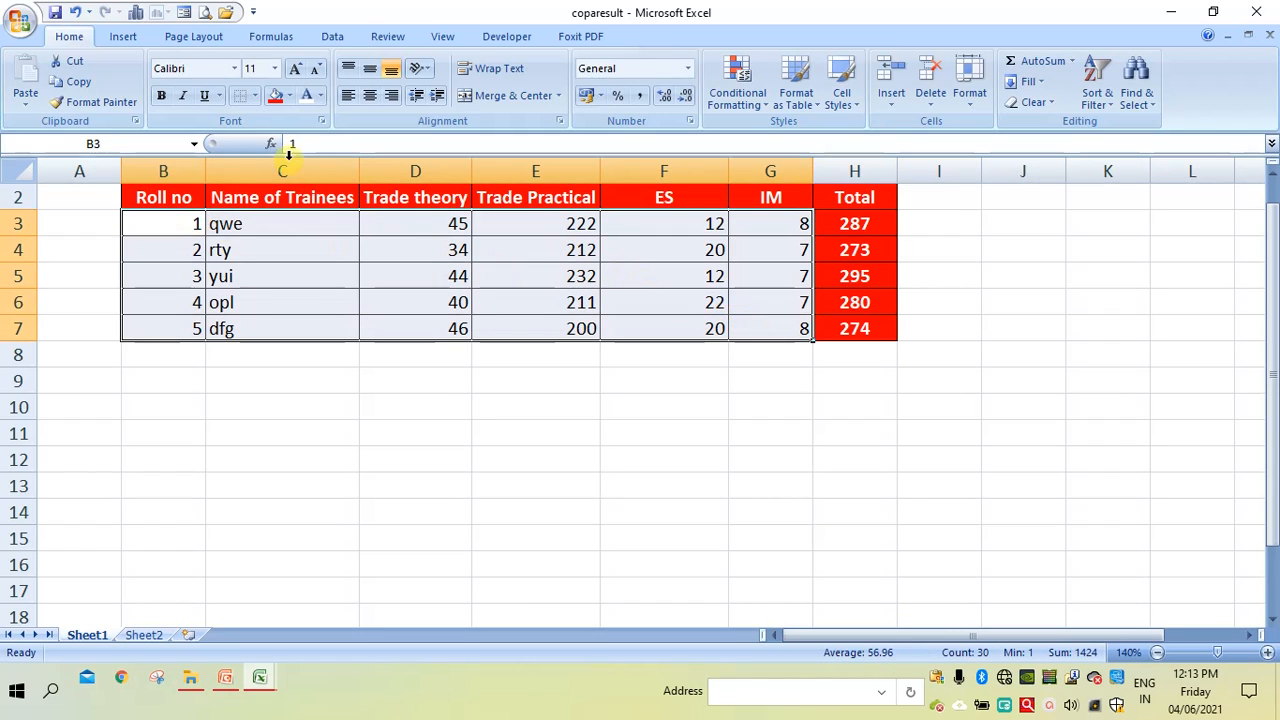
left_click(161, 97)
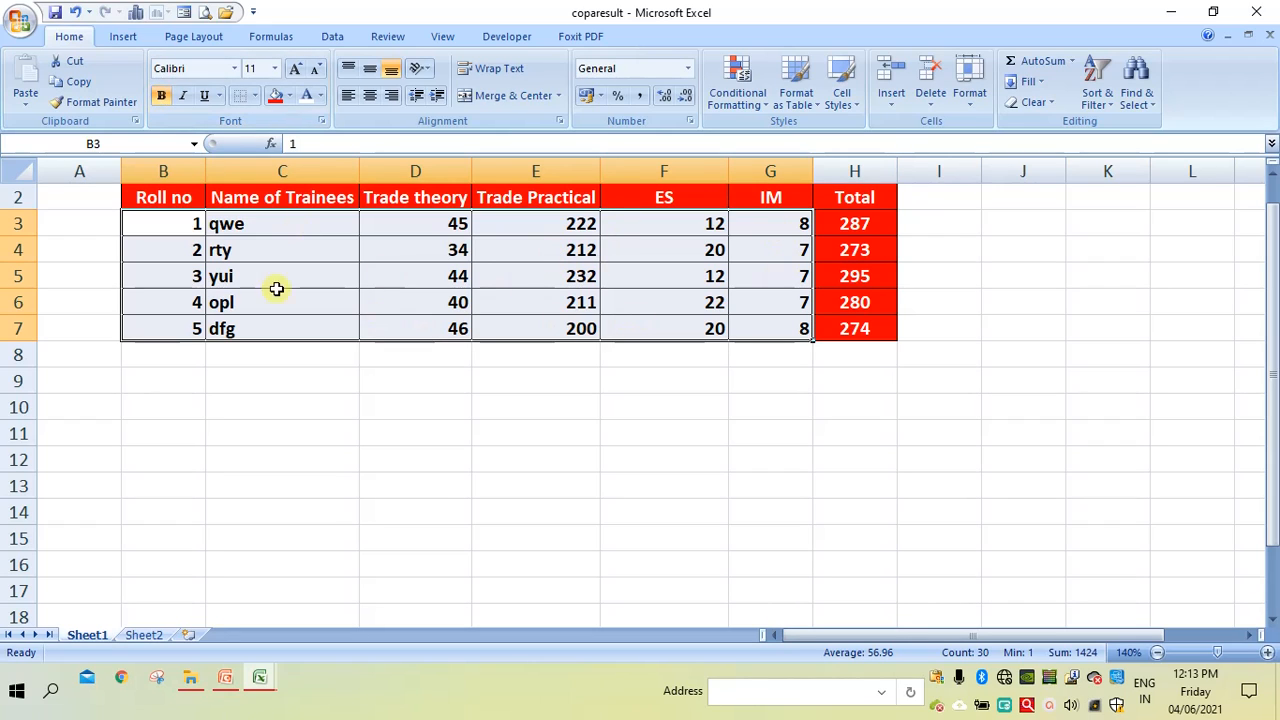
left_click(159, 99)
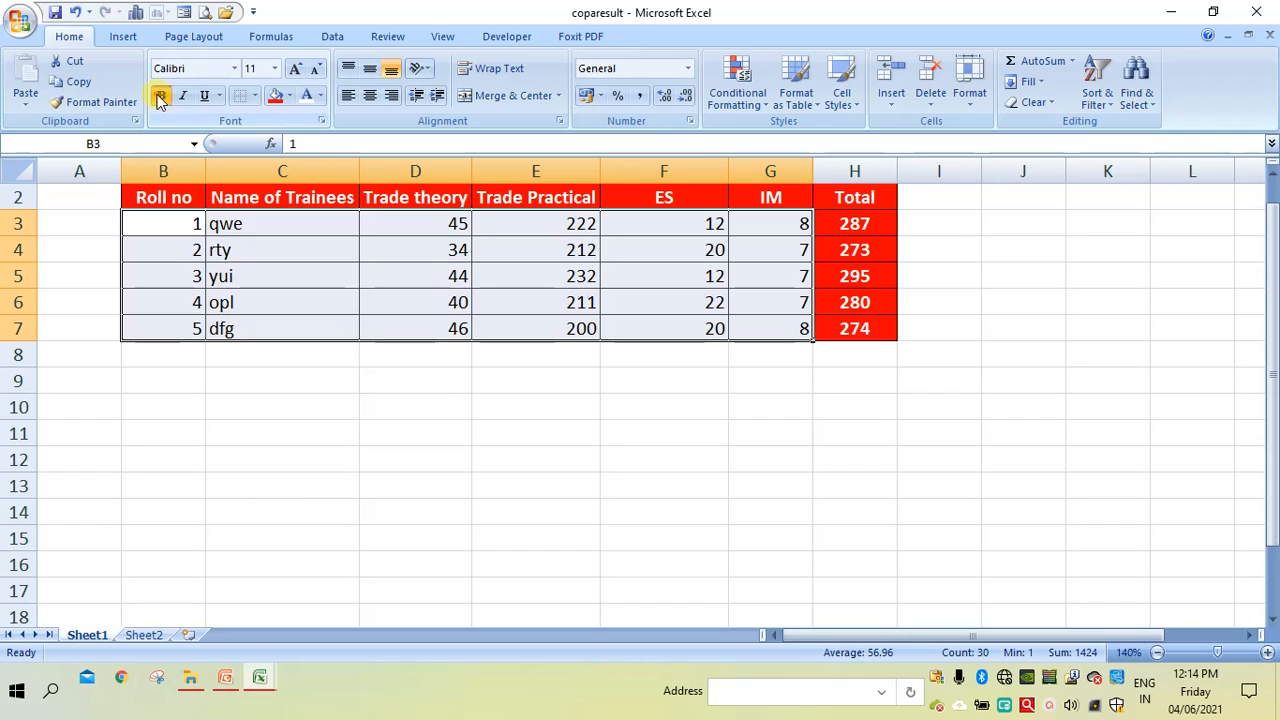
left_click(159, 97)
left_click(160, 99)
left_click(160, 99)
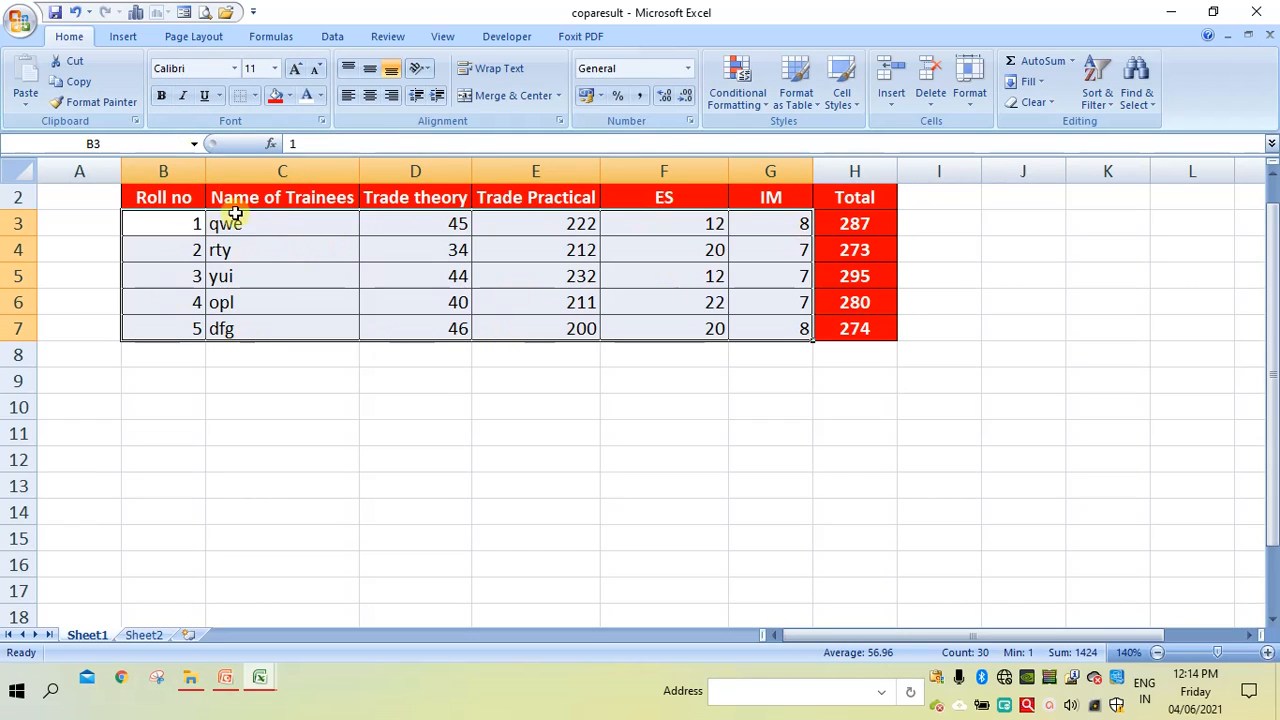
Apply italics to the trainee entries in B3:G7 and remove them again
left_click(186, 97)
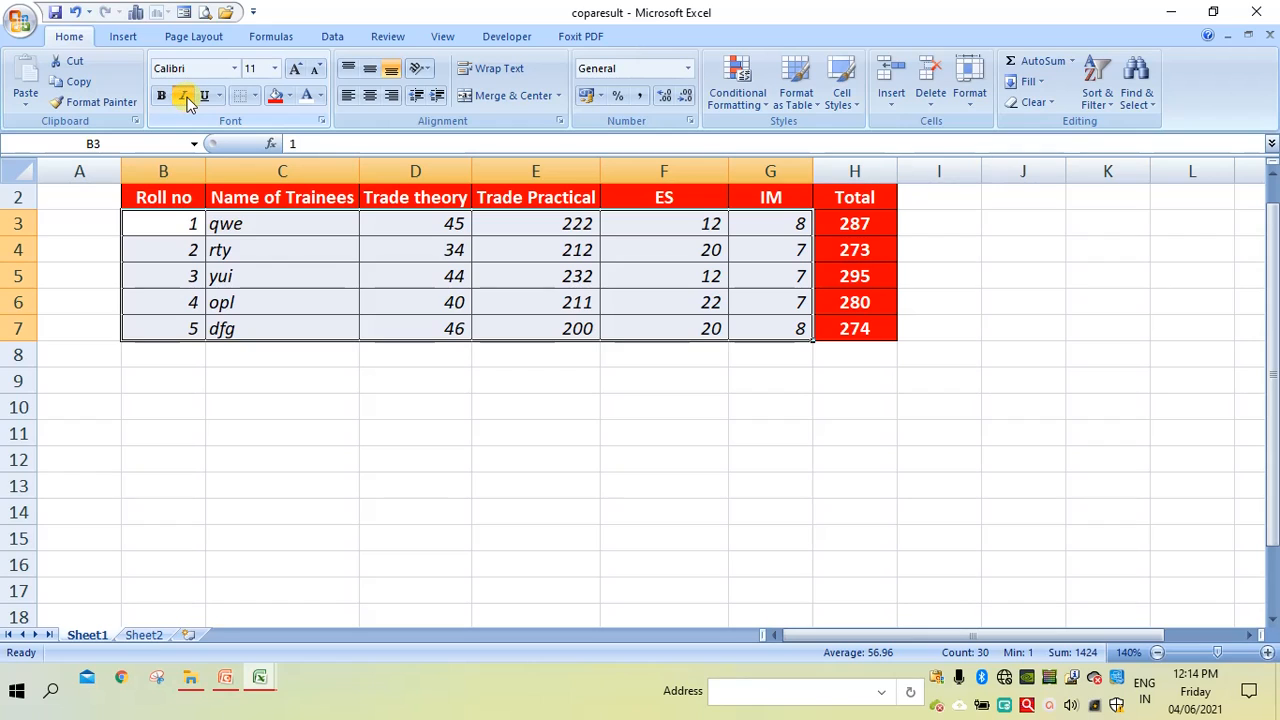
left_click(187, 99)
left_click(187, 99)
left_click(187, 99)
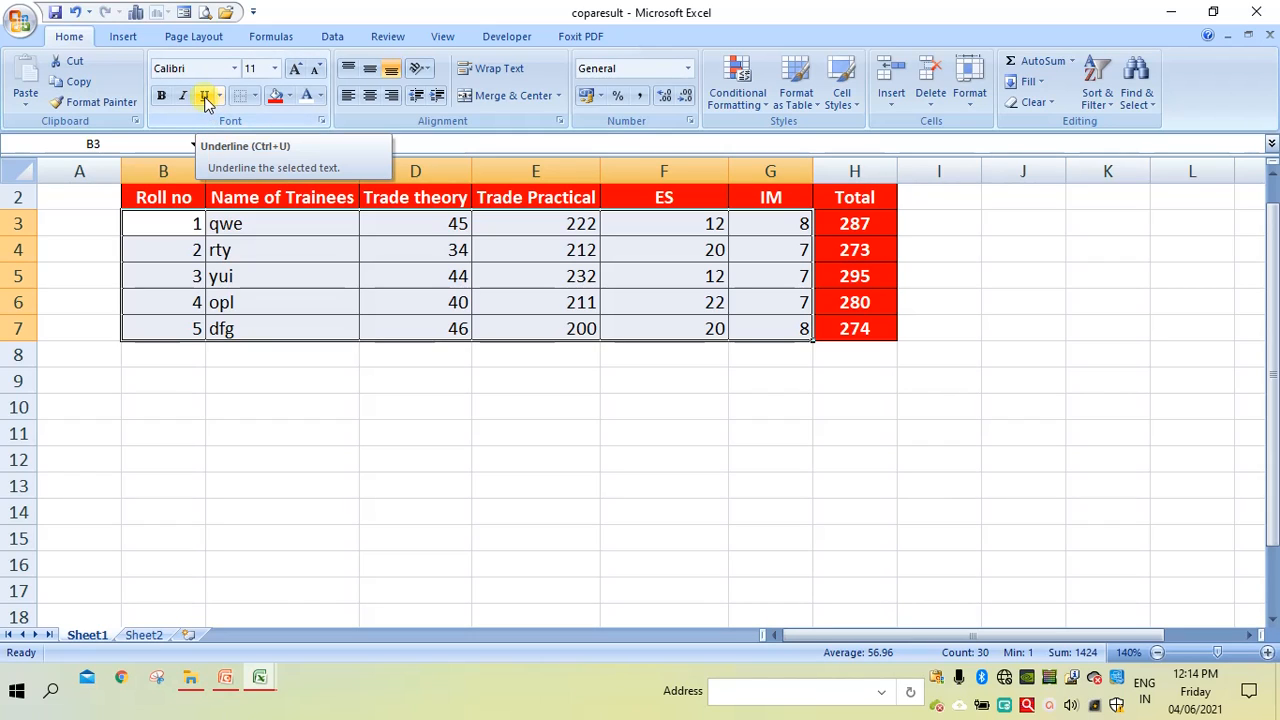
Underline the trainee entries in B3:G7 and change the style to Double Underline
left_click(205, 97)
left_click(205, 97)
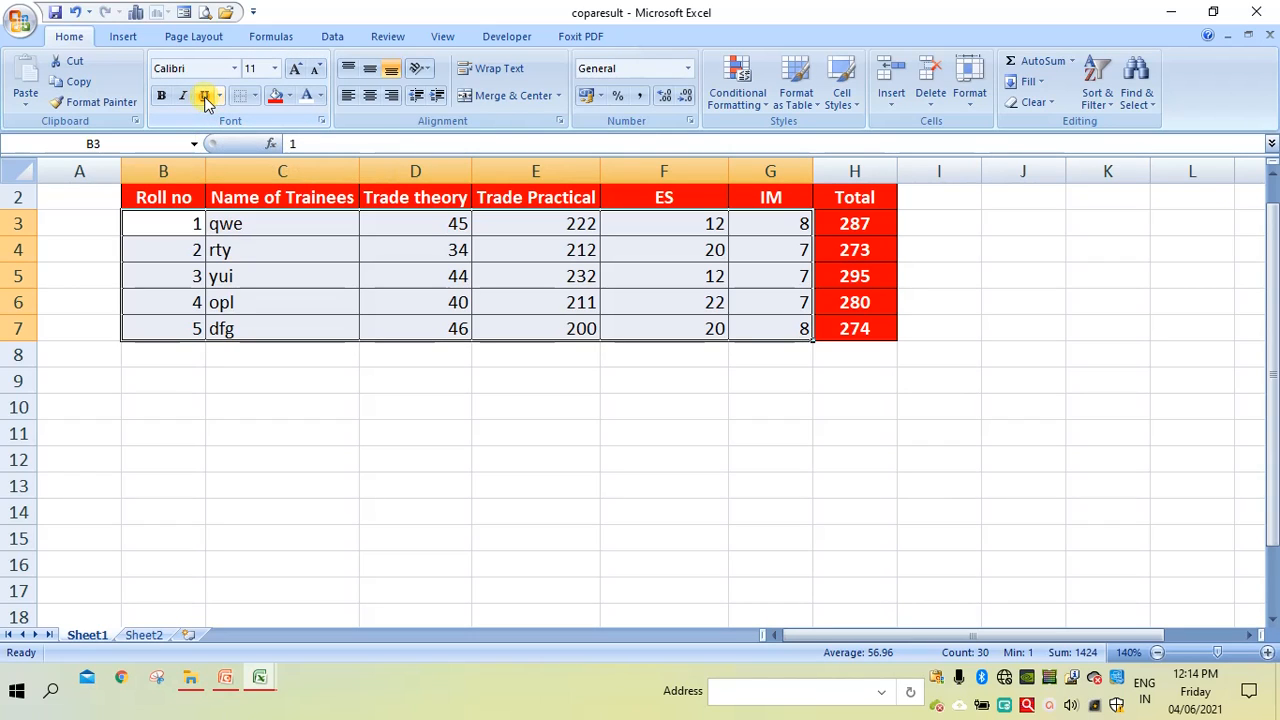
left_click(205, 97)
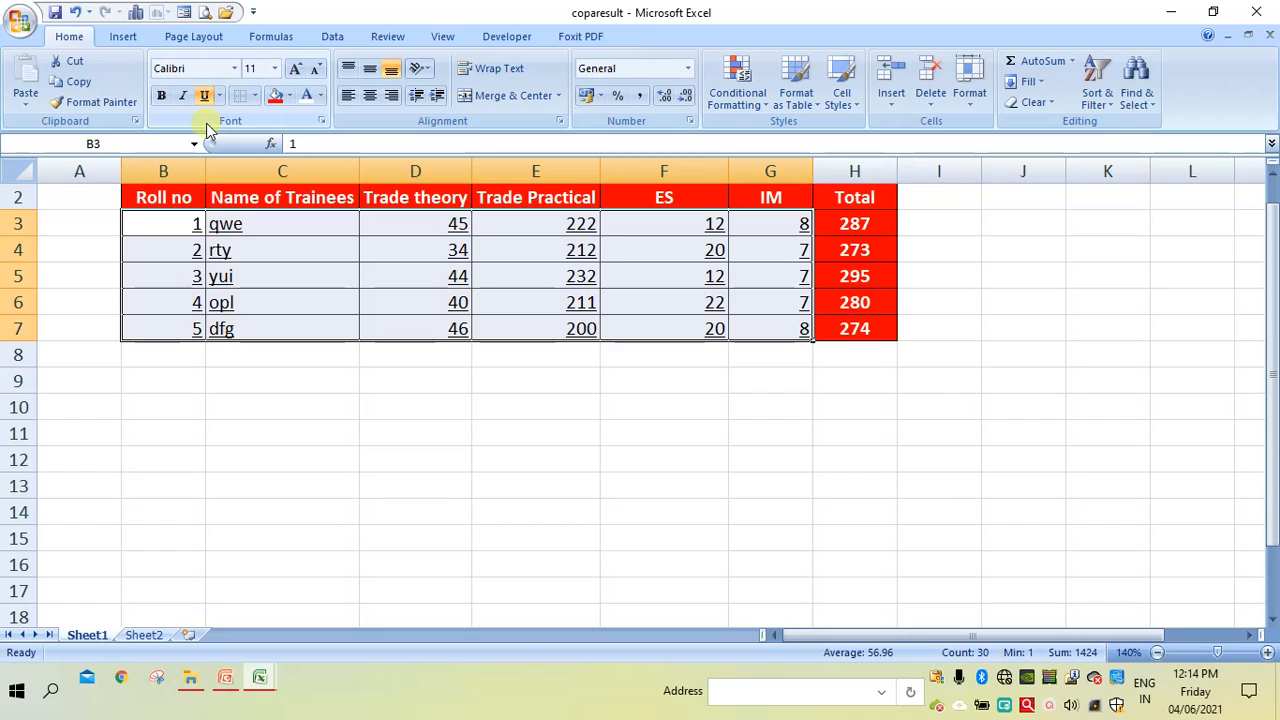
left_click(219, 97)
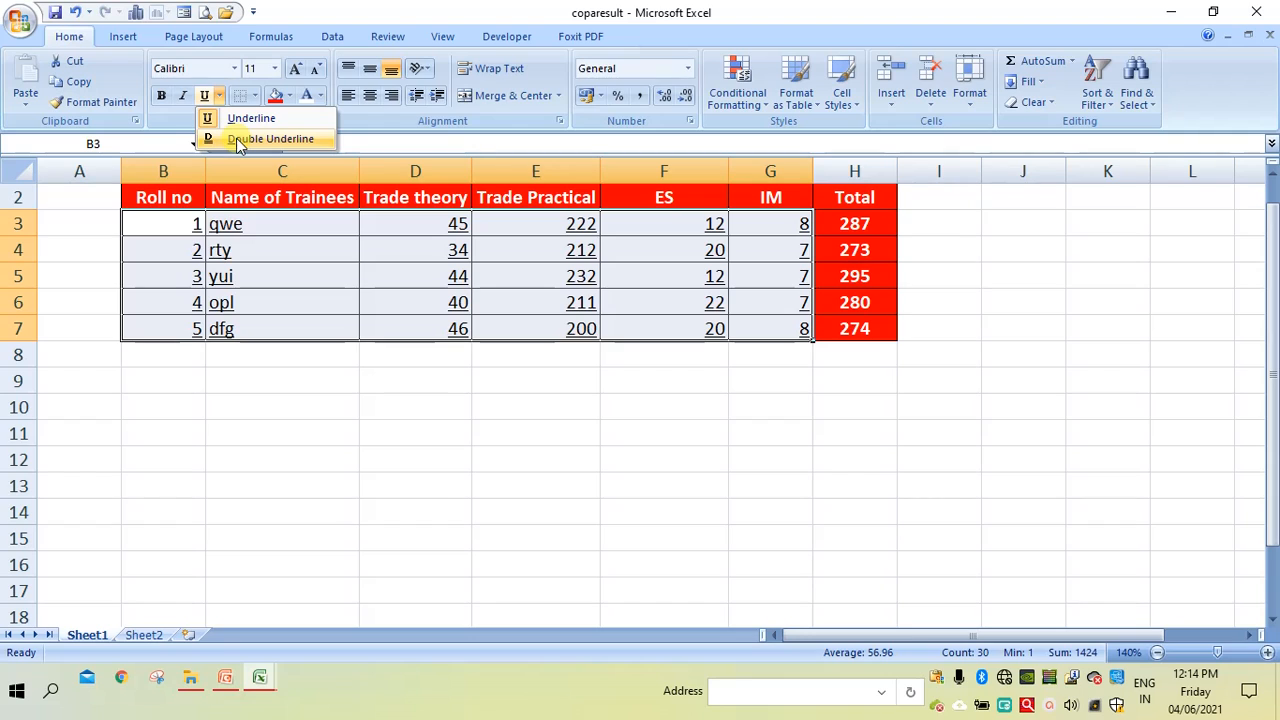
left_click(236, 138)
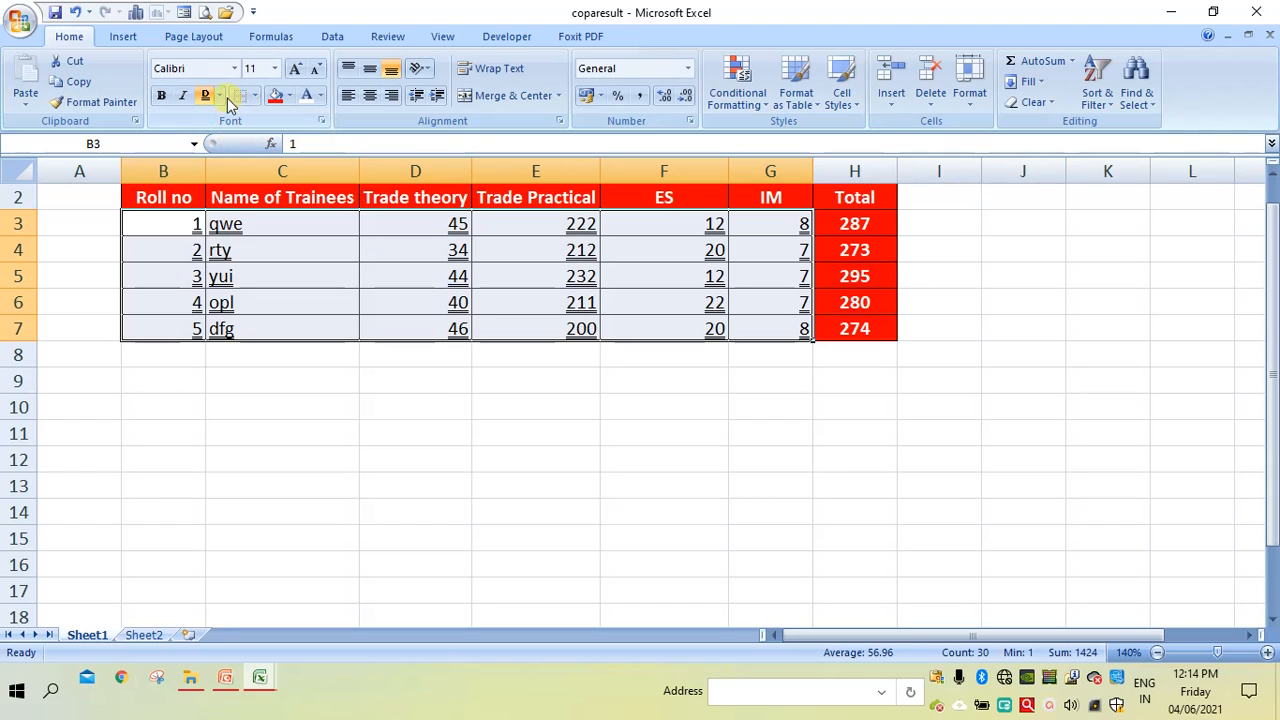
Switch B3:G7 back to a single underline, remove it, and reapply Double Underline
left_click(219, 95)
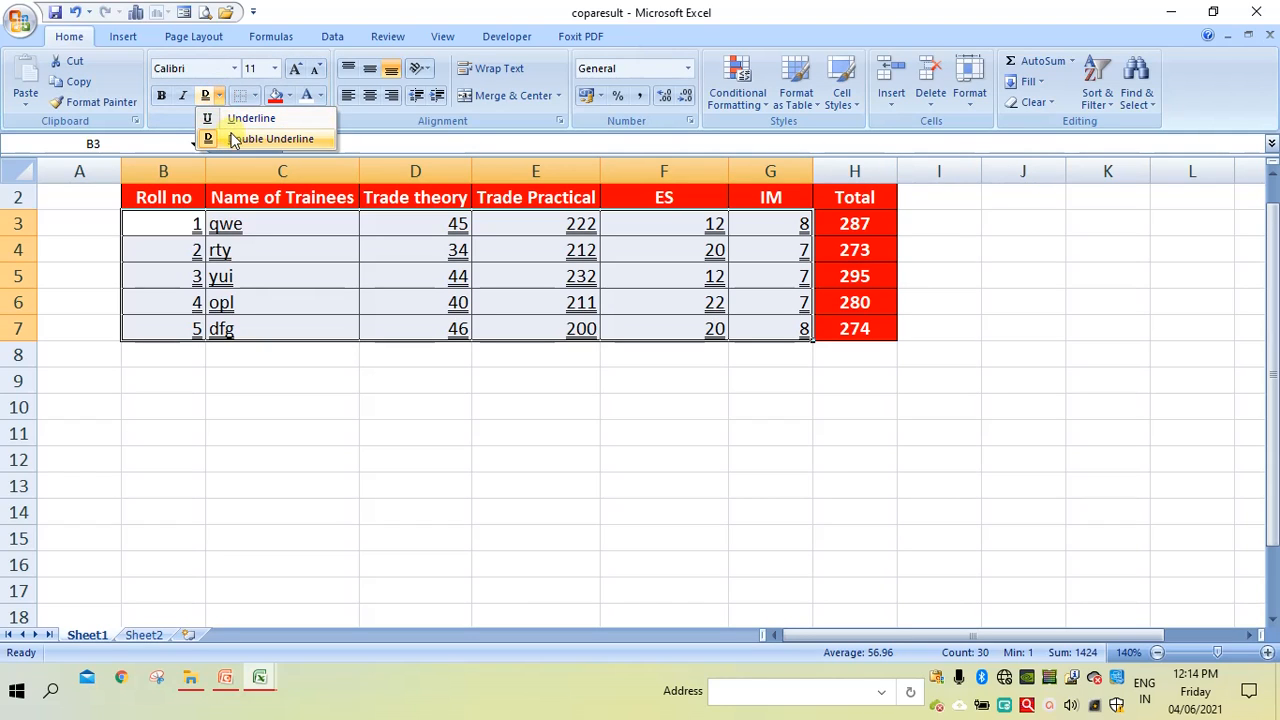
left_click(236, 120)
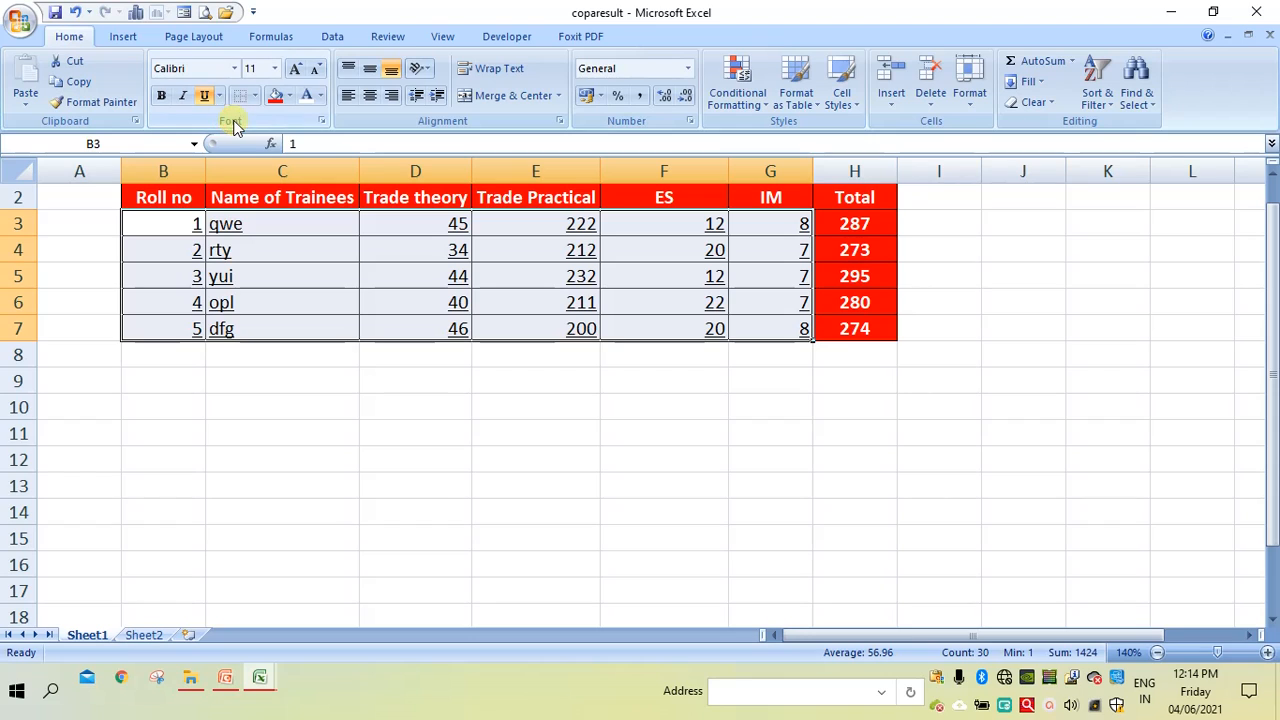
left_click(222, 96)
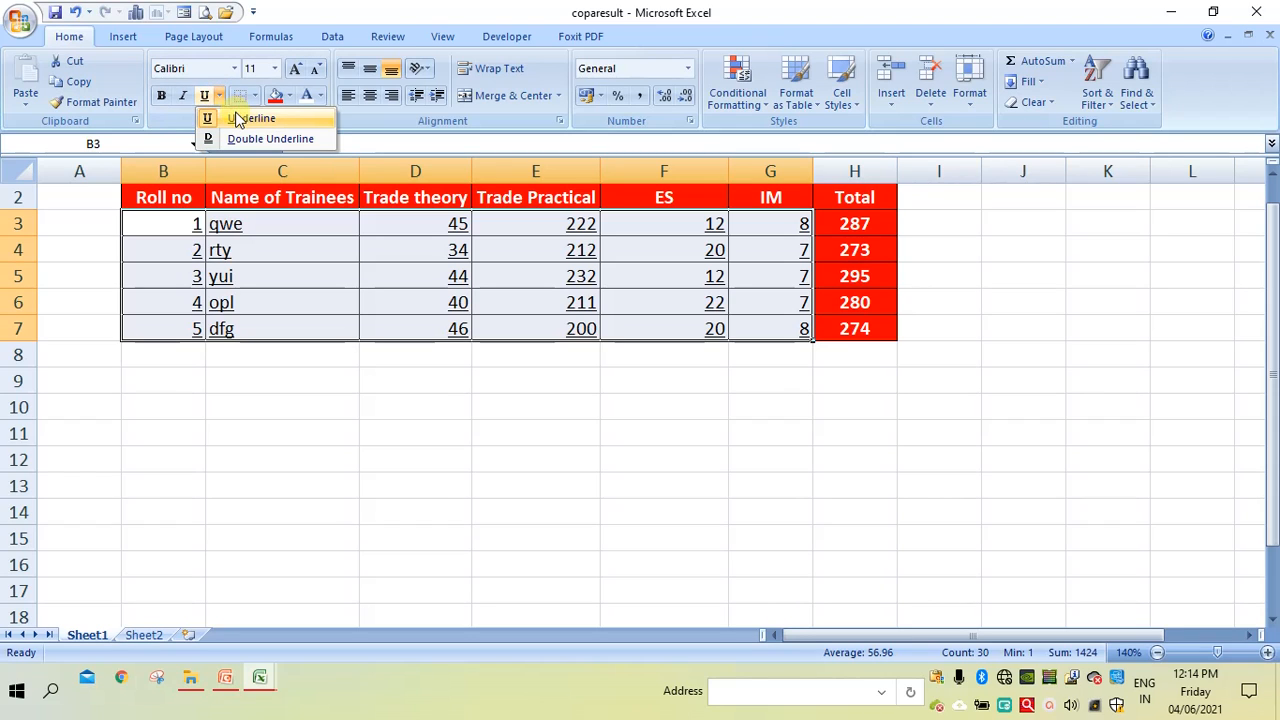
left_click(238, 120)
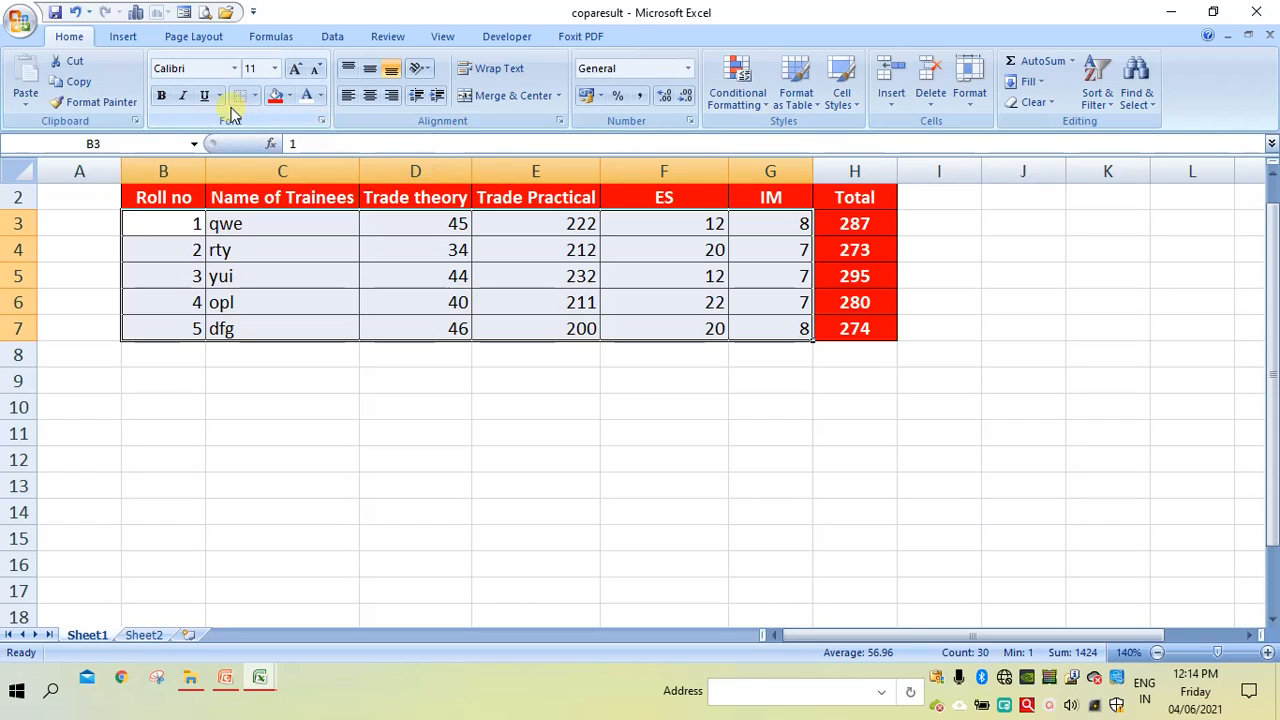
left_click(220, 96)
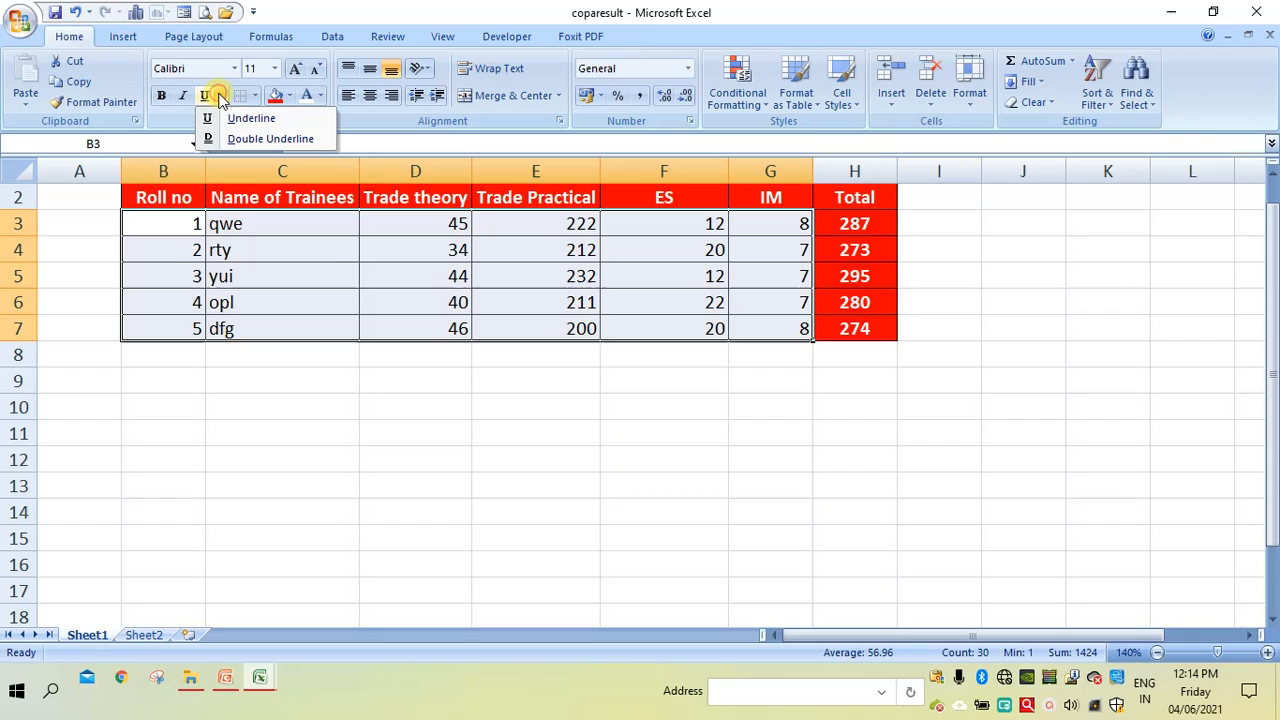
left_click(249, 142)
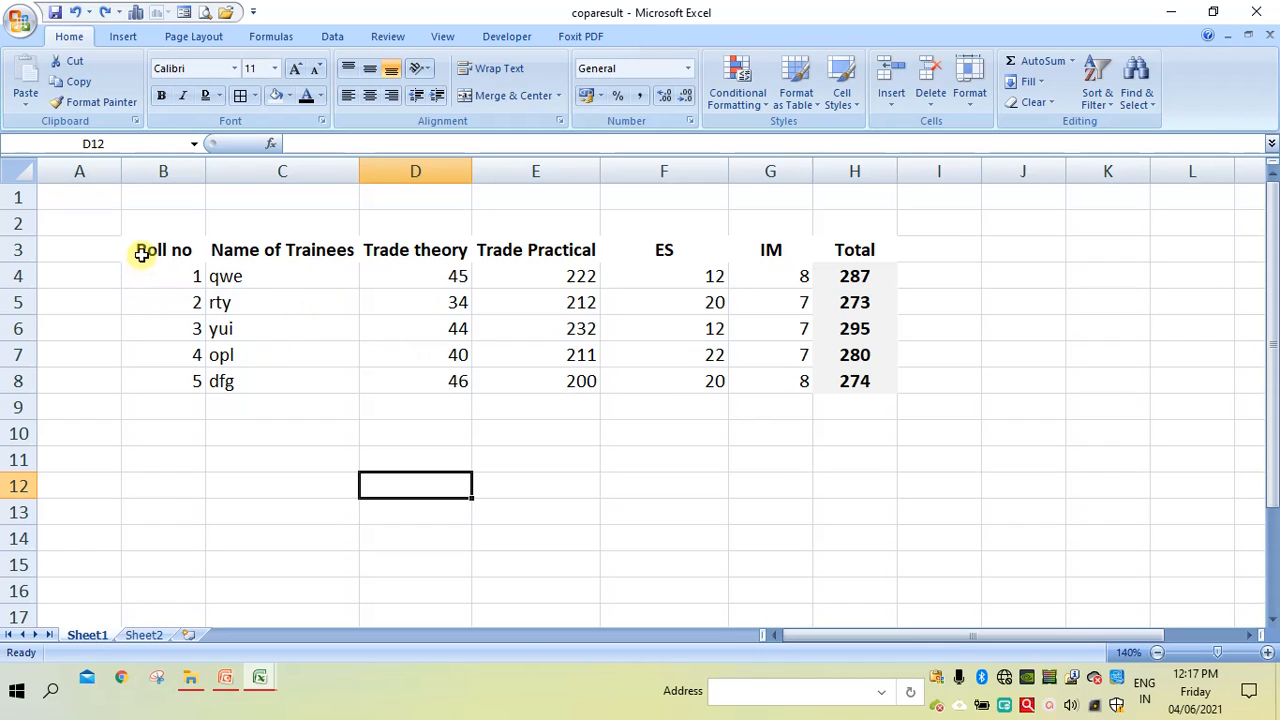
Apply all borders to the marks table B3:H8 and review the other border options
left_click_drag(163, 251, 851, 374)
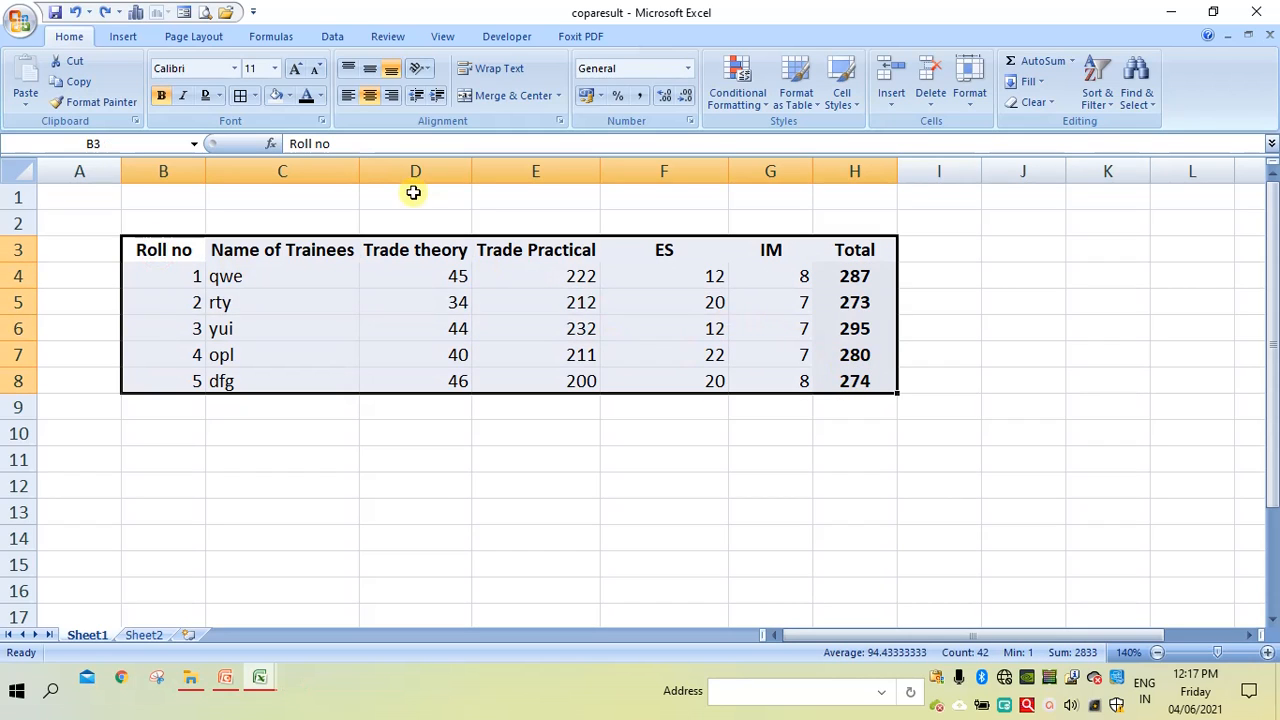
left_click(239, 97)
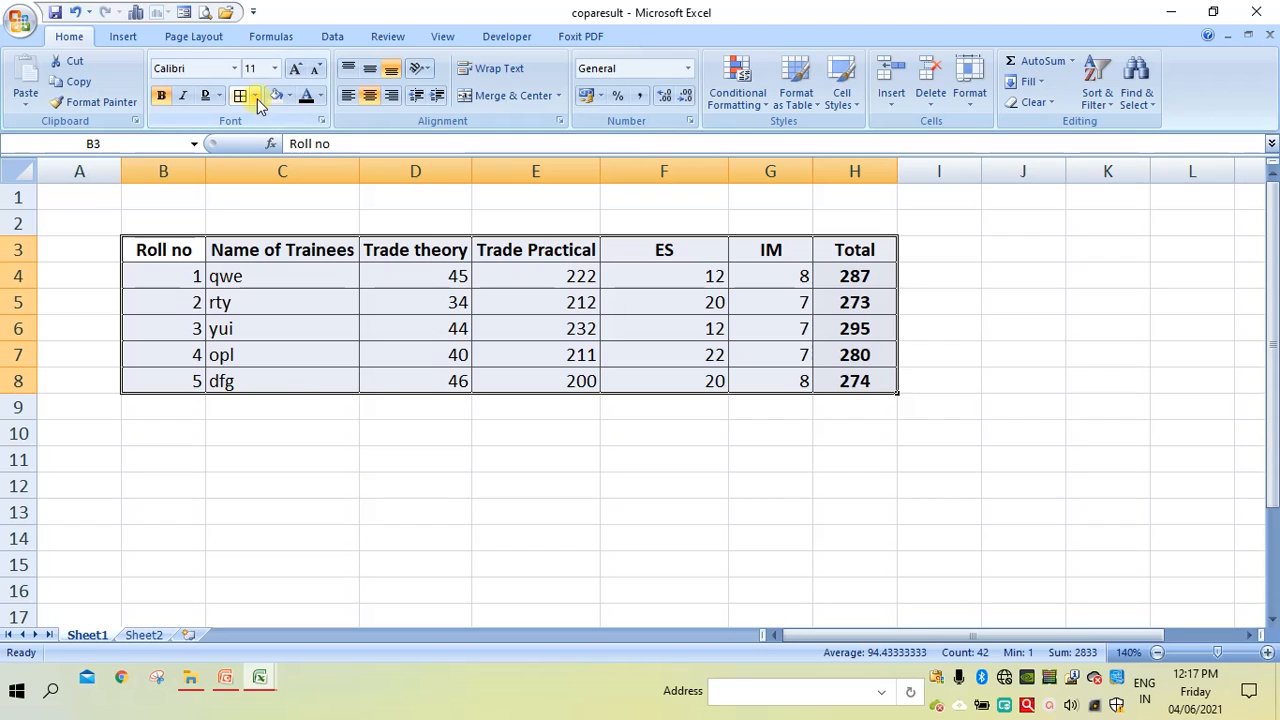
left_click(255, 96)
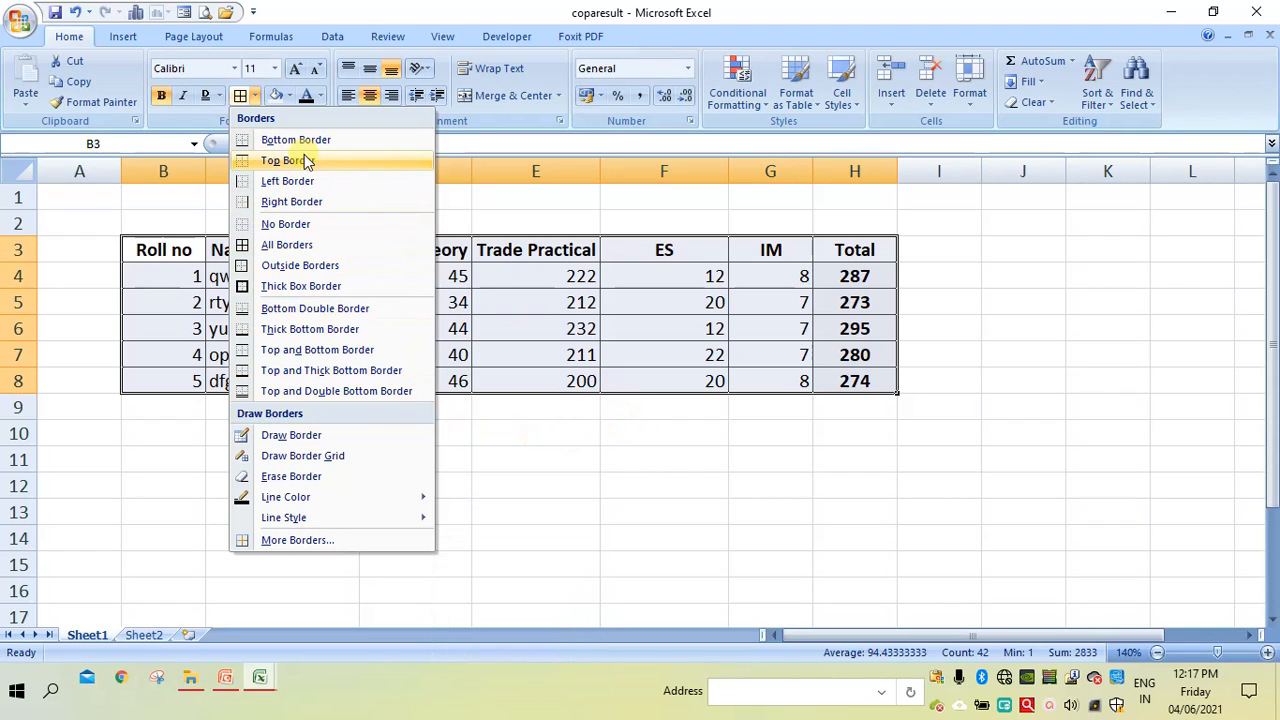
left_click(596, 494)
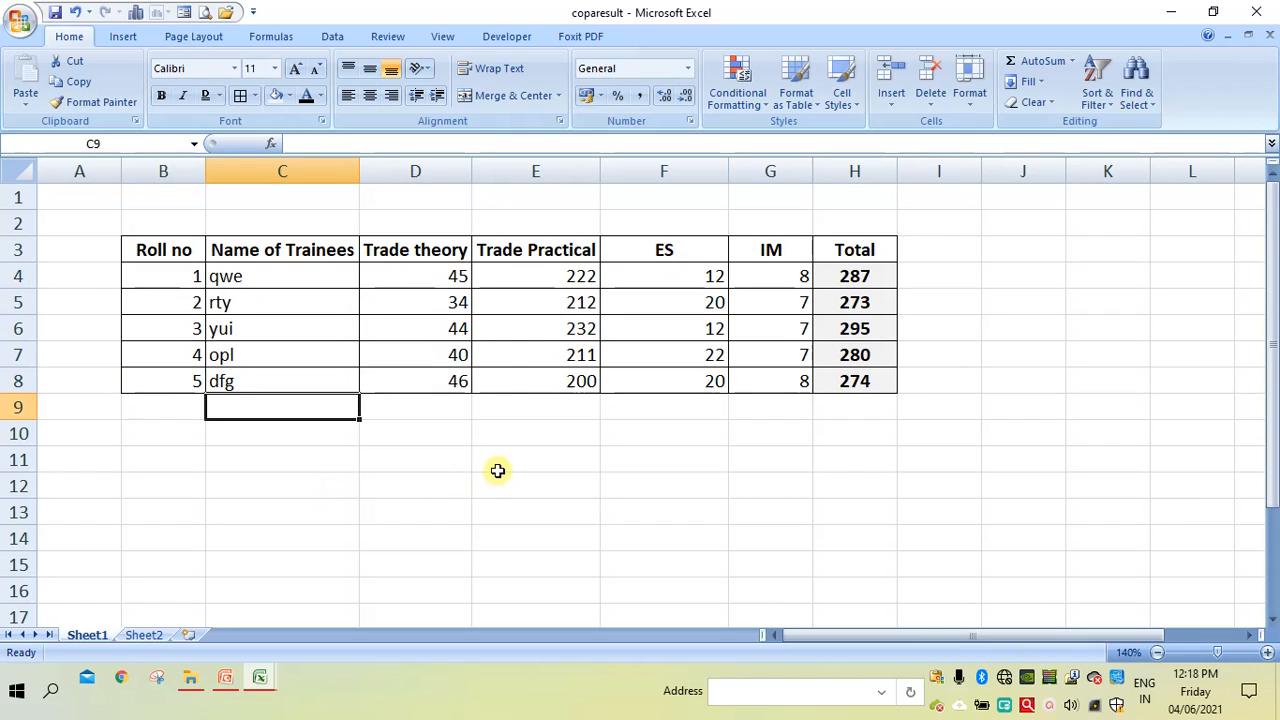
Preview the font size options for the Trade theory mark in D5 without choosing one
left_click(411, 301)
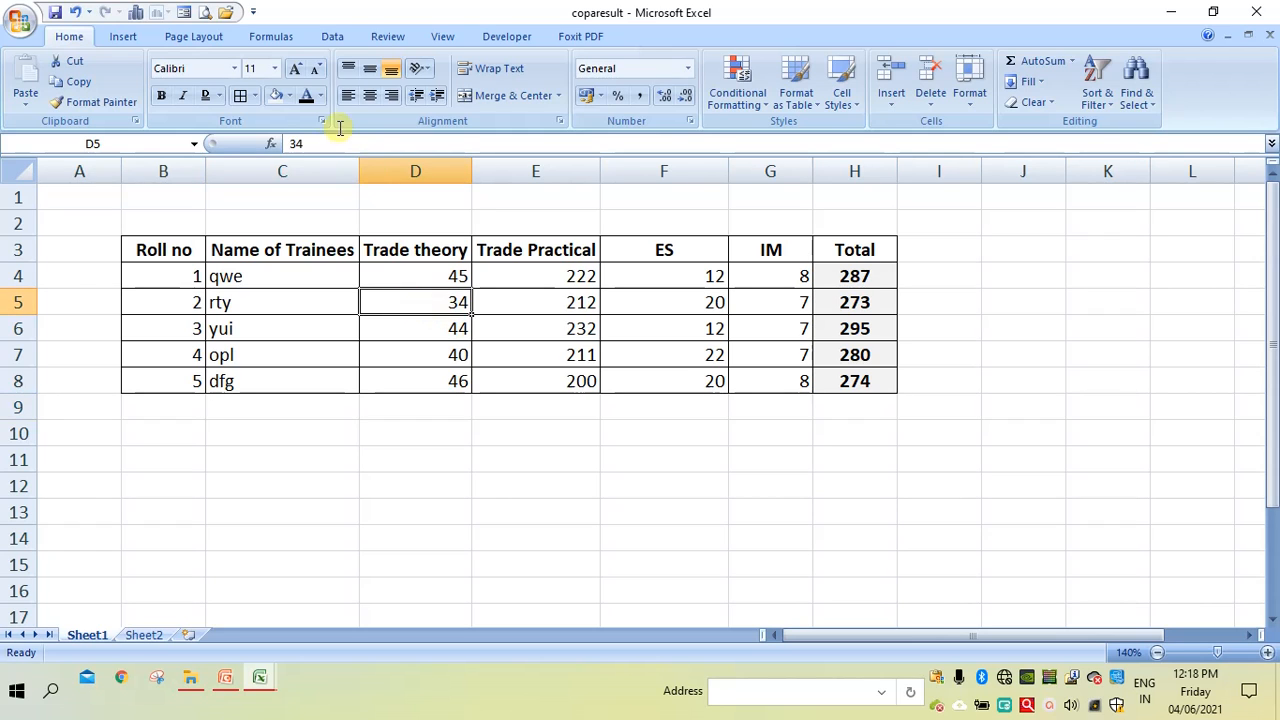
left_click(275, 68)
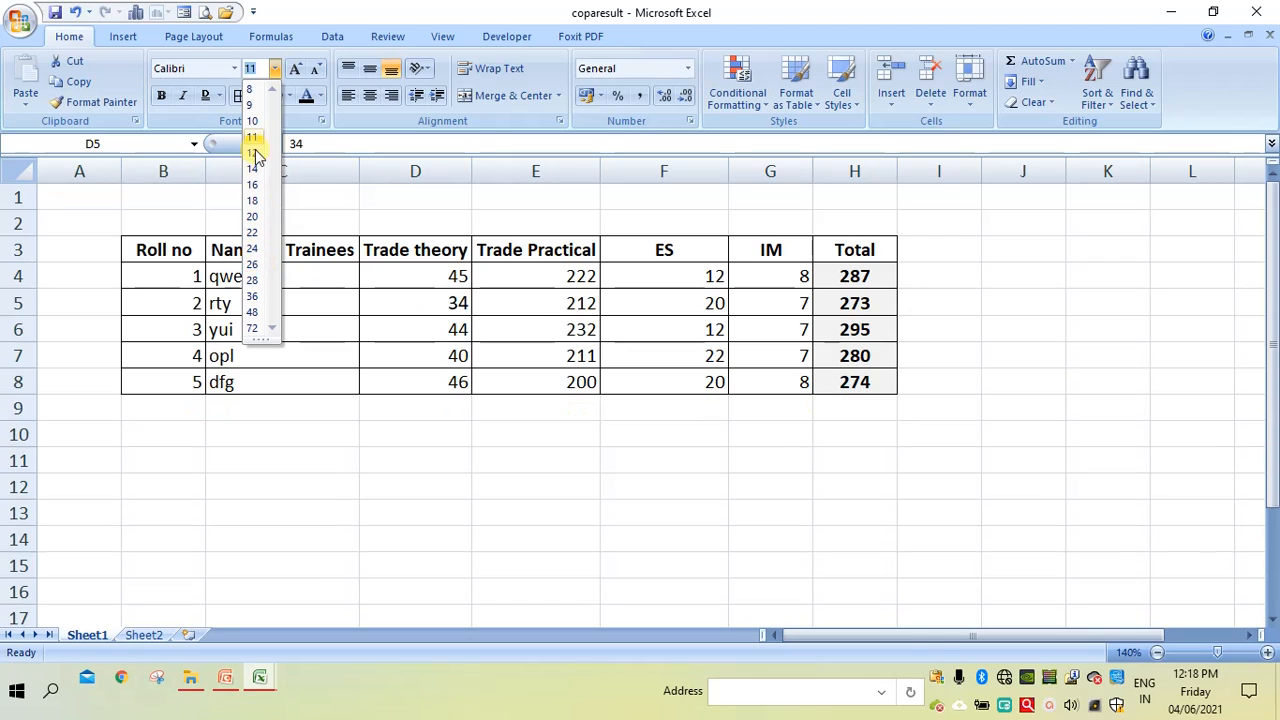
left_click(337, 192)
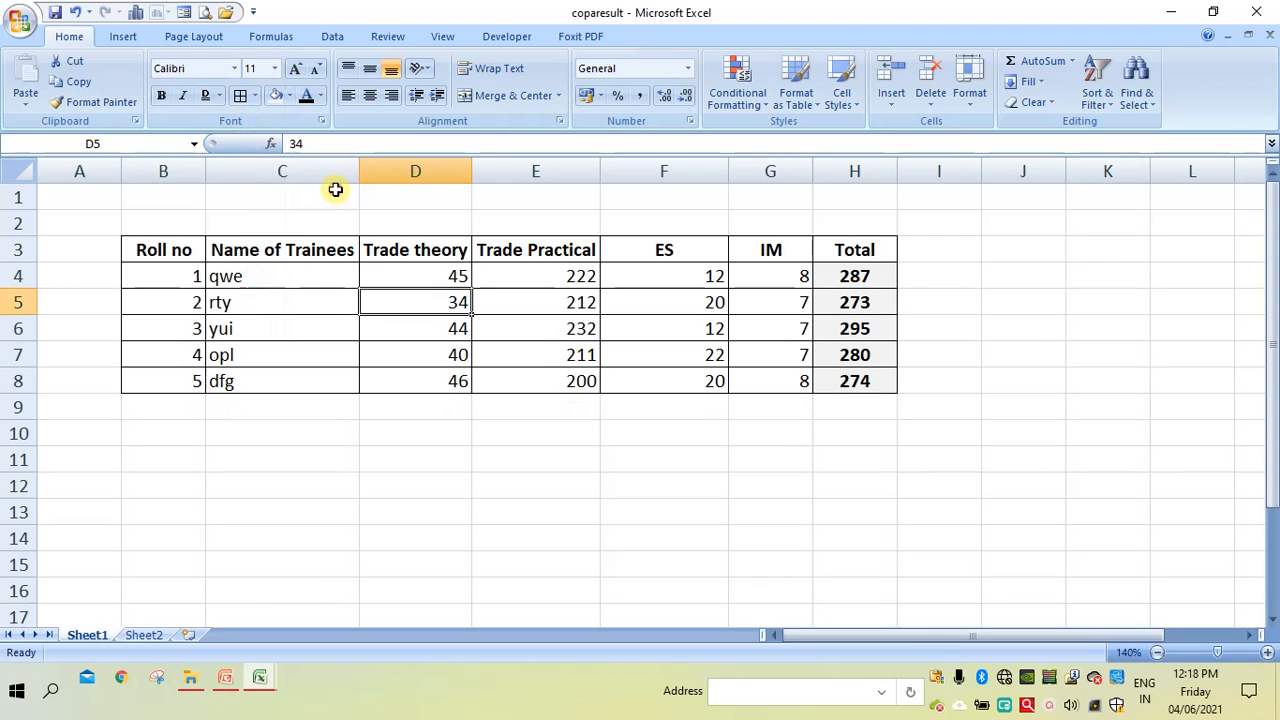
Increase the font size of the mark in D5 stepwise to 24 and reduce it to 22
left_click(295, 72)
left_click(295, 72)
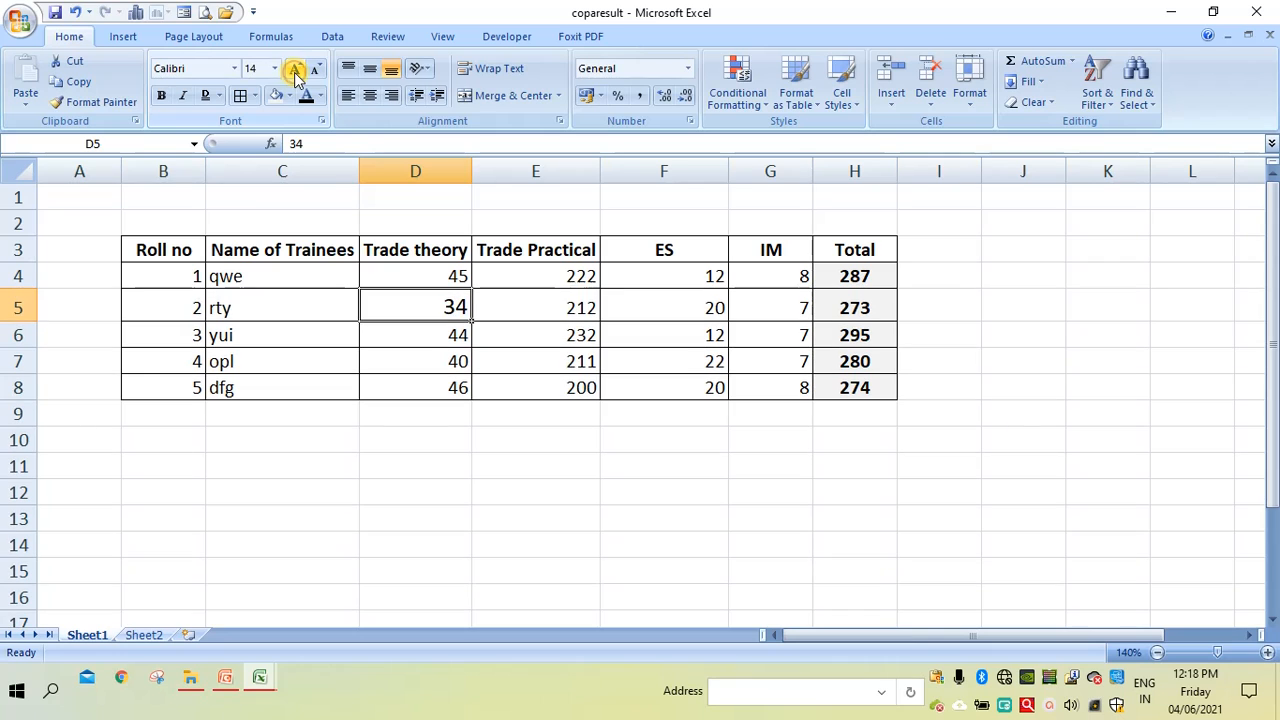
left_click(295, 72)
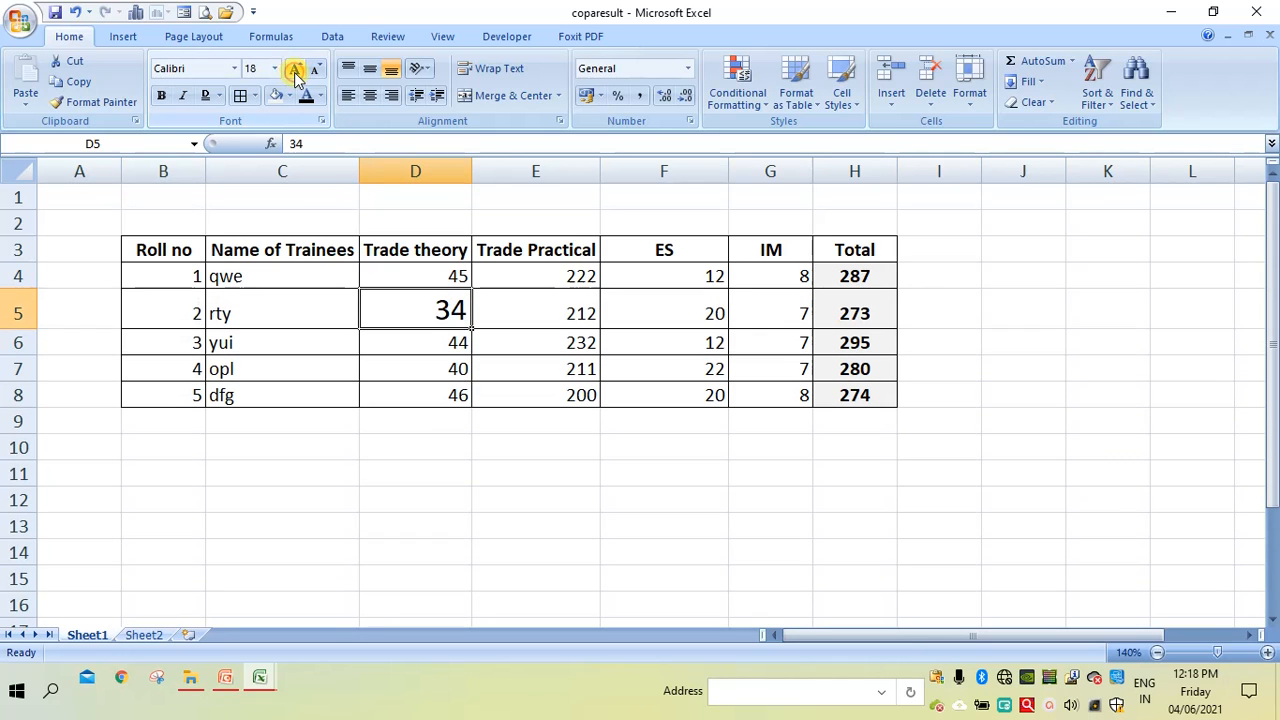
left_click(295, 72)
left_click(295, 72)
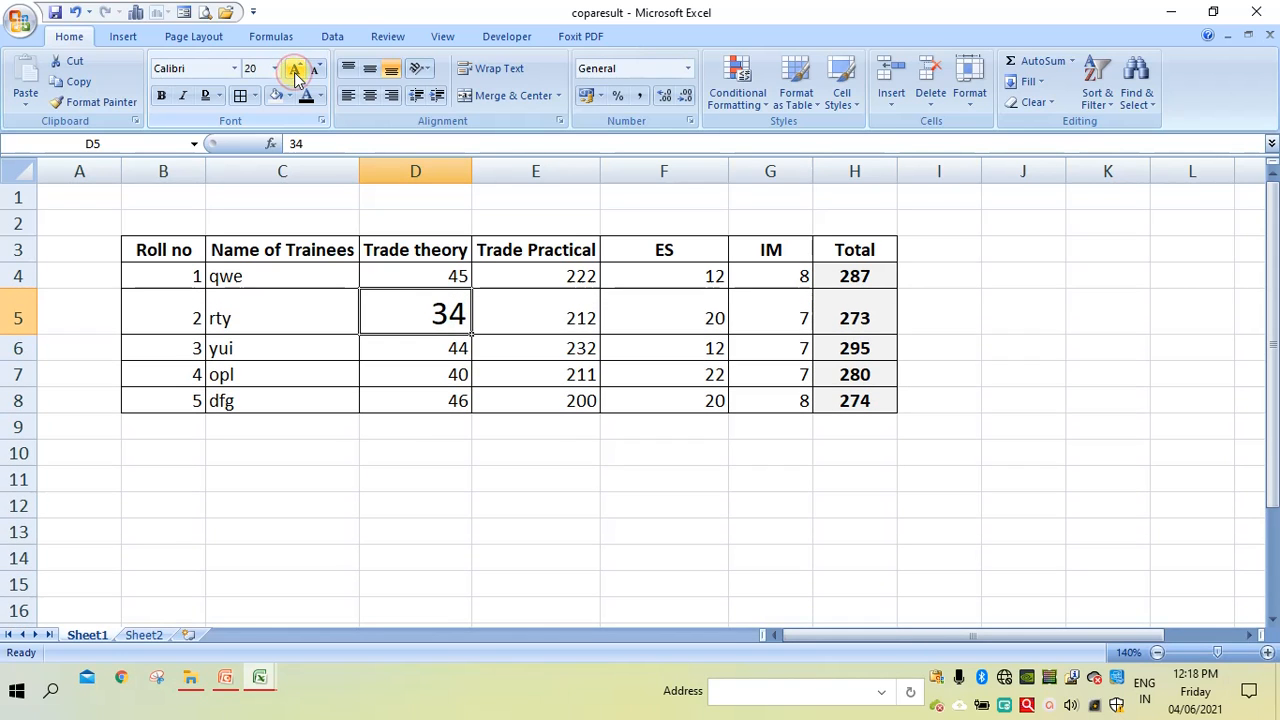
left_click(295, 72)
left_click(295, 72)
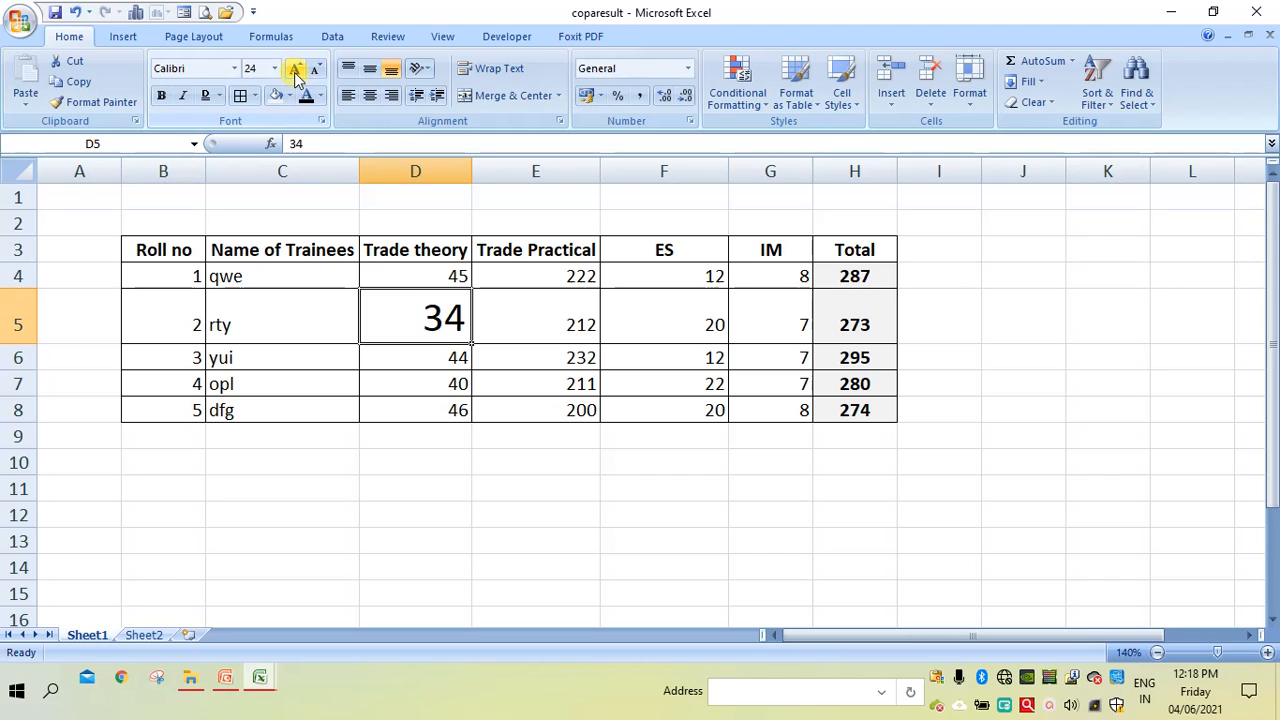
left_click(316, 72)
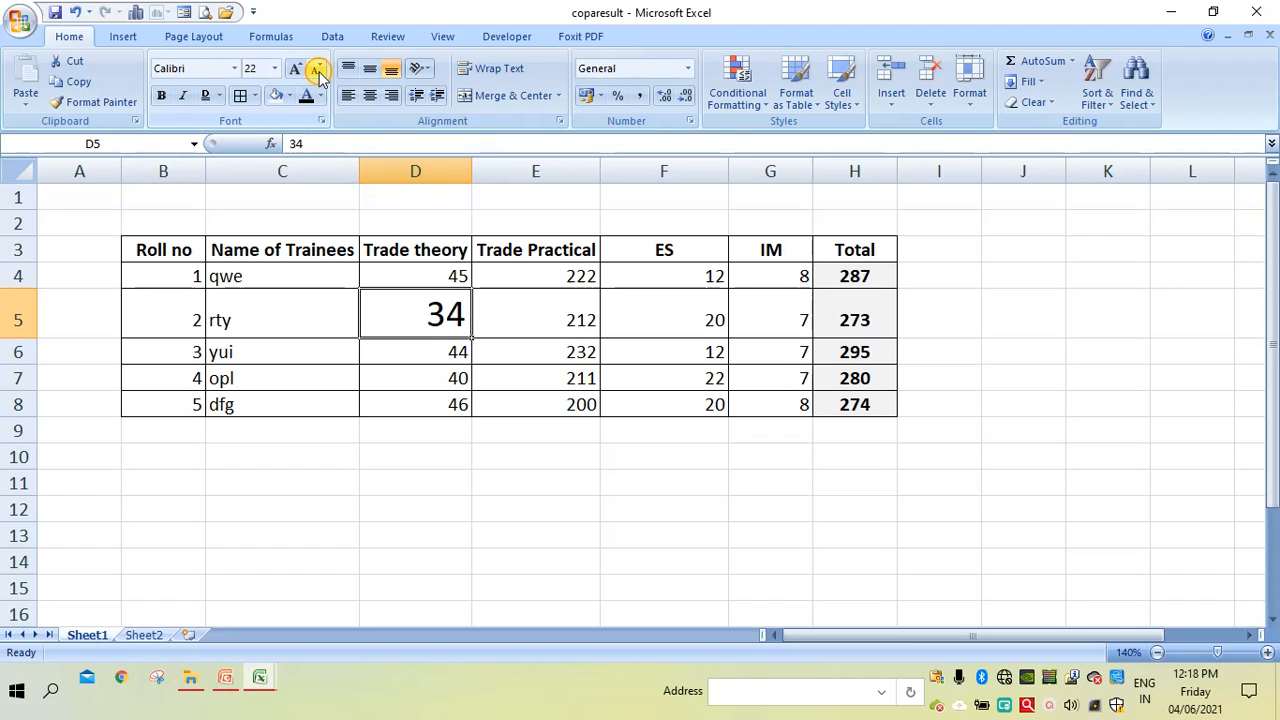
Decrease the font size of the Trade theory mark in D5 stepwise to 11 and deselect the cell
left_click(316, 72)
left_click(316, 72)
left_click(316, 72)
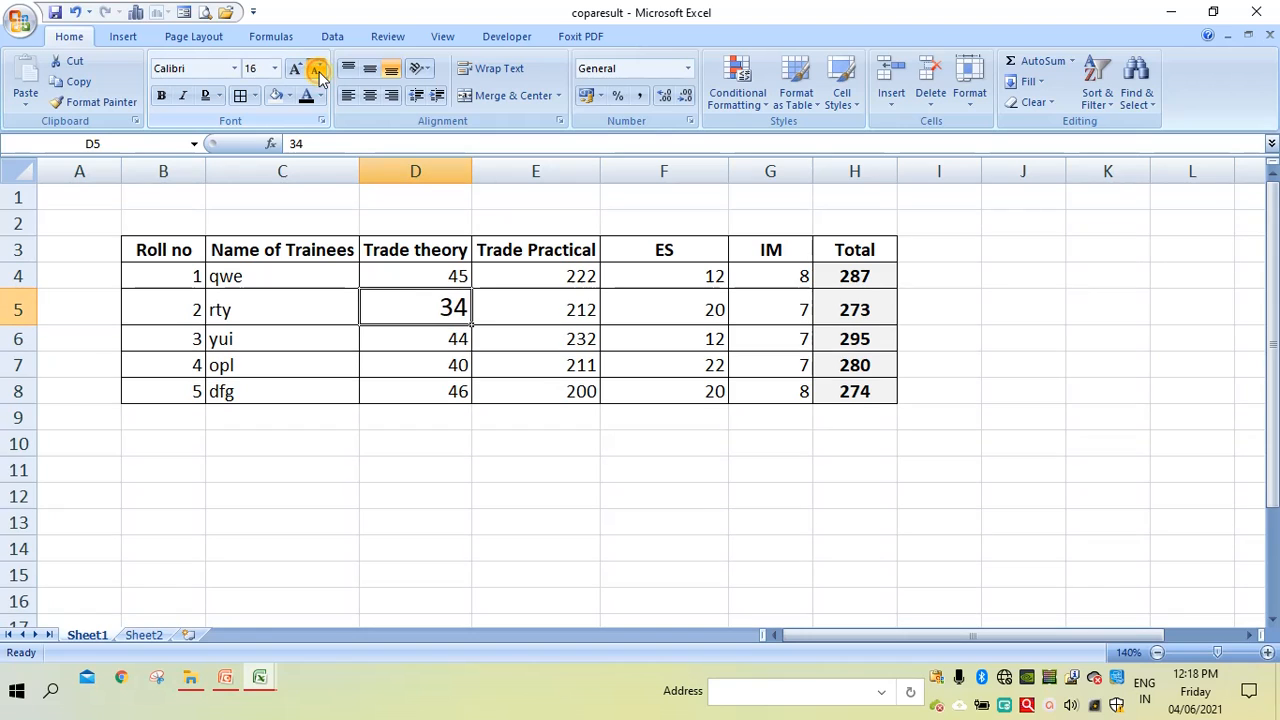
left_click(316, 72)
left_click(316, 72)
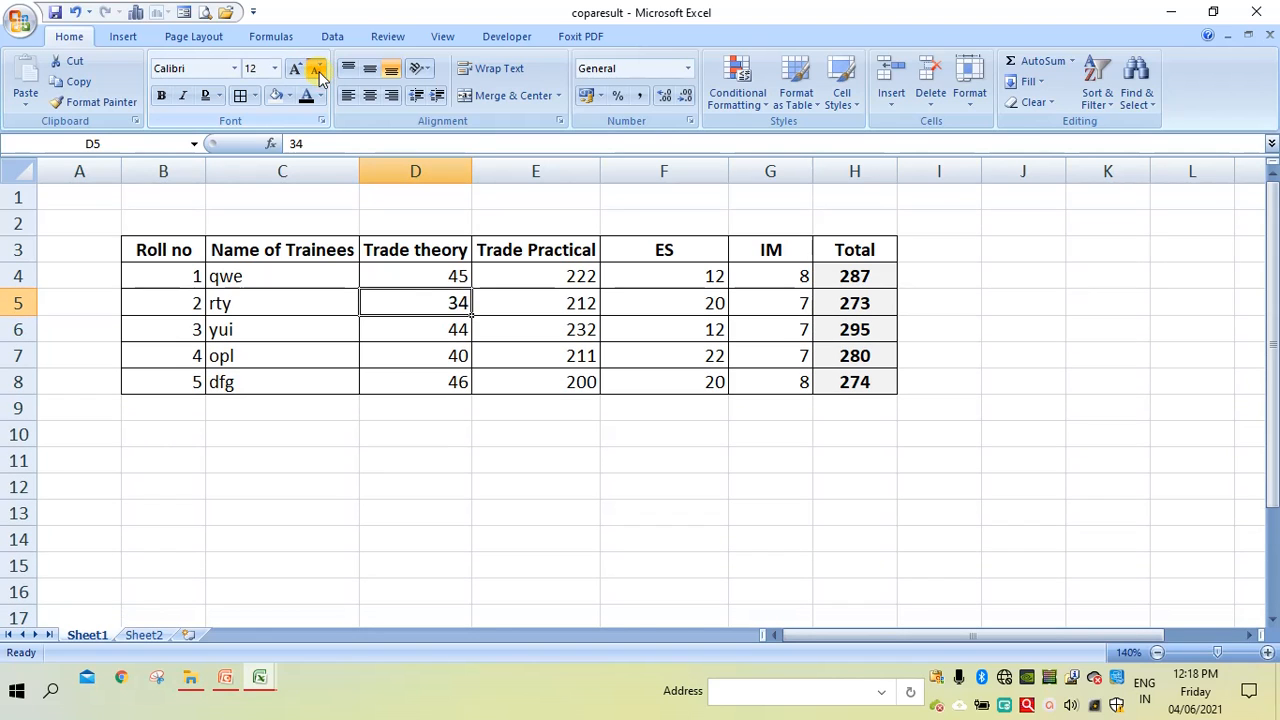
left_click(316, 72)
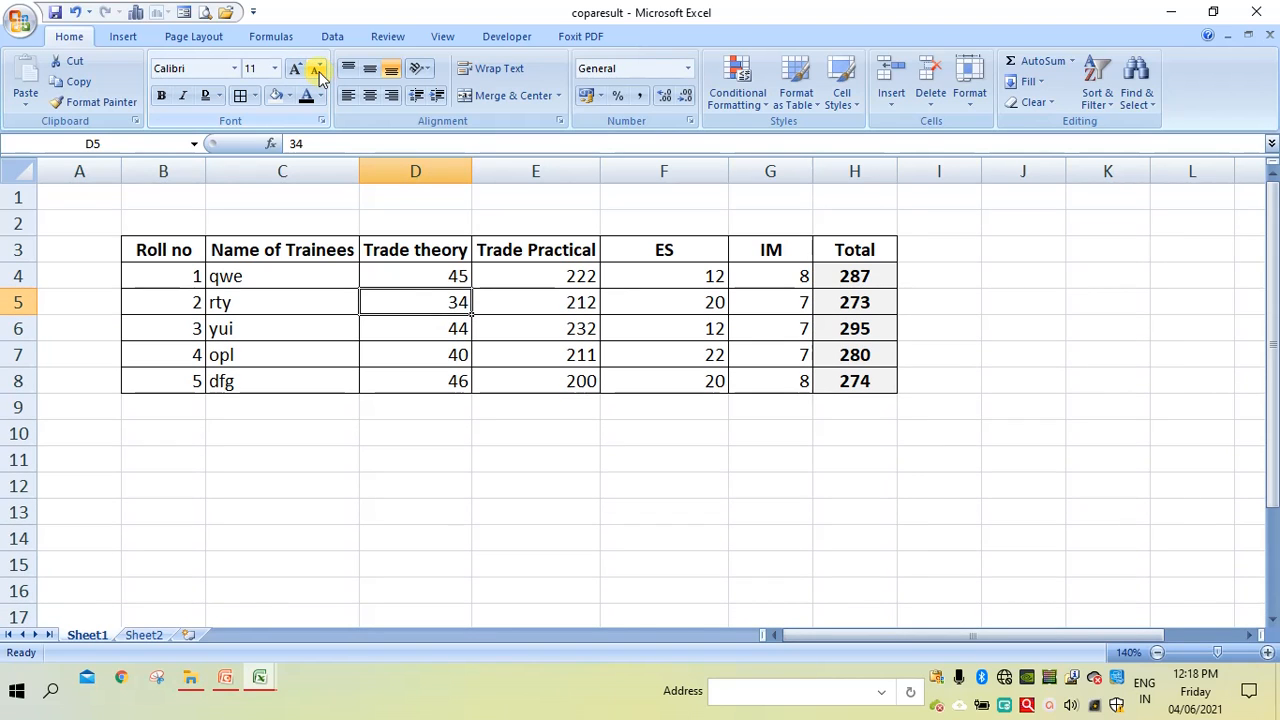
left_click(366, 434)
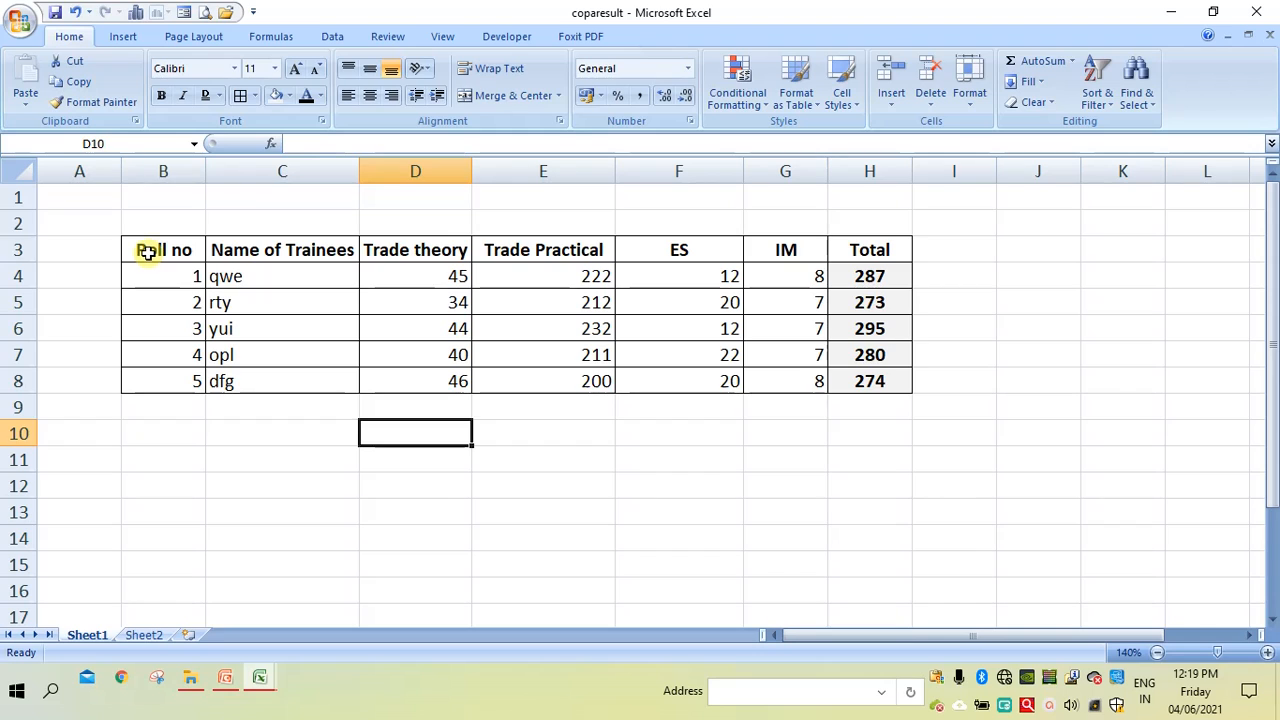
Align the marks table B3:H8 to the top of its cells and try left and center alignment before right-aligning the text
left_click_drag(148, 248, 866, 376)
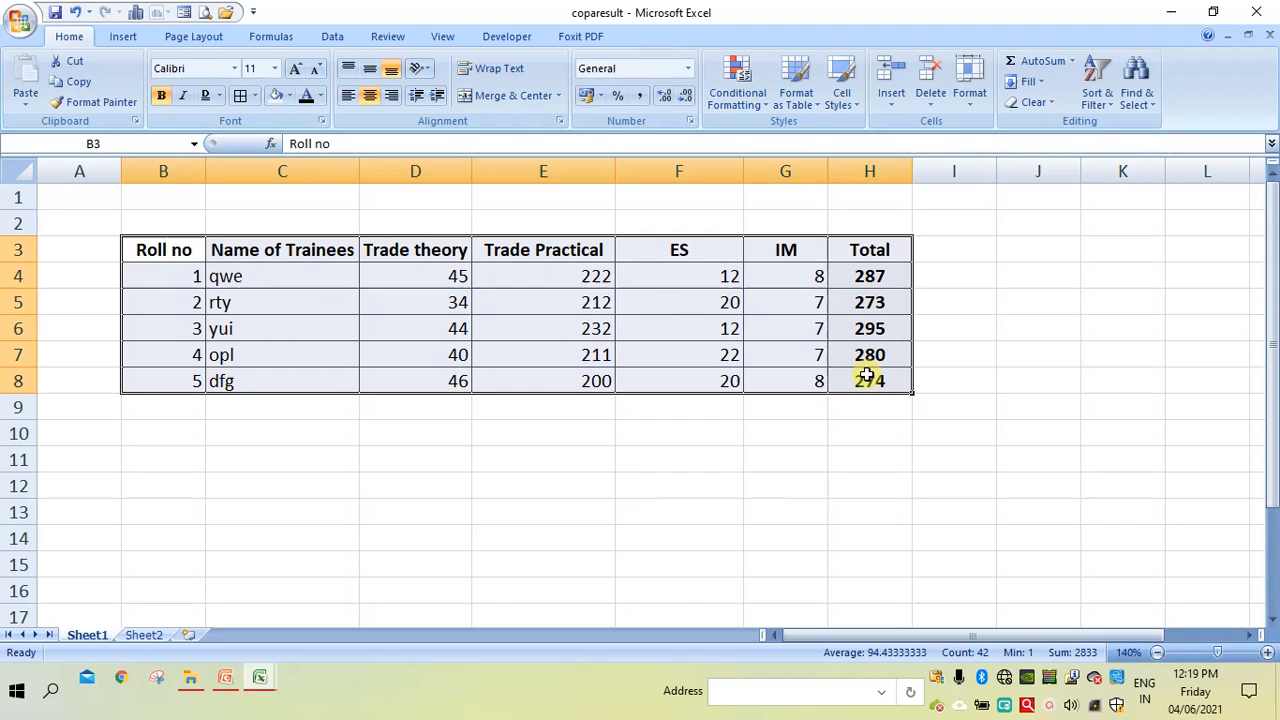
left_click(348, 72)
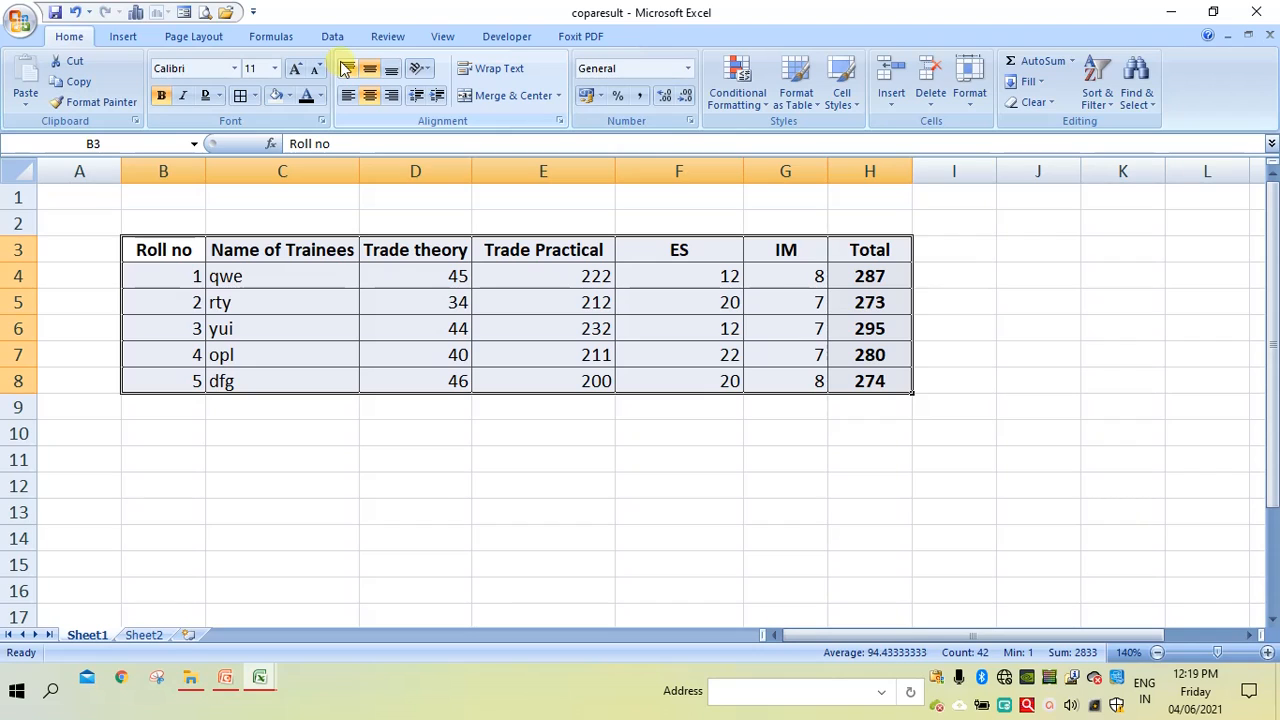
left_click(346, 68)
left_click(347, 96)
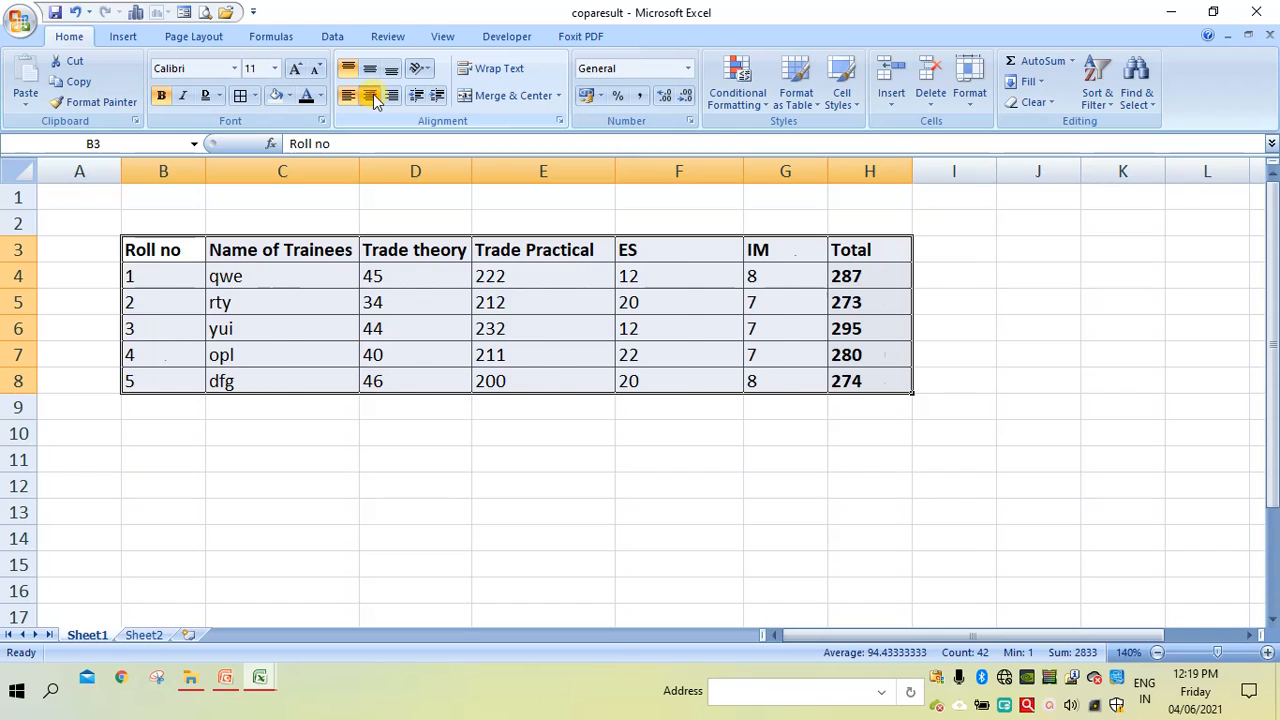
left_click(370, 97)
left_click(393, 97)
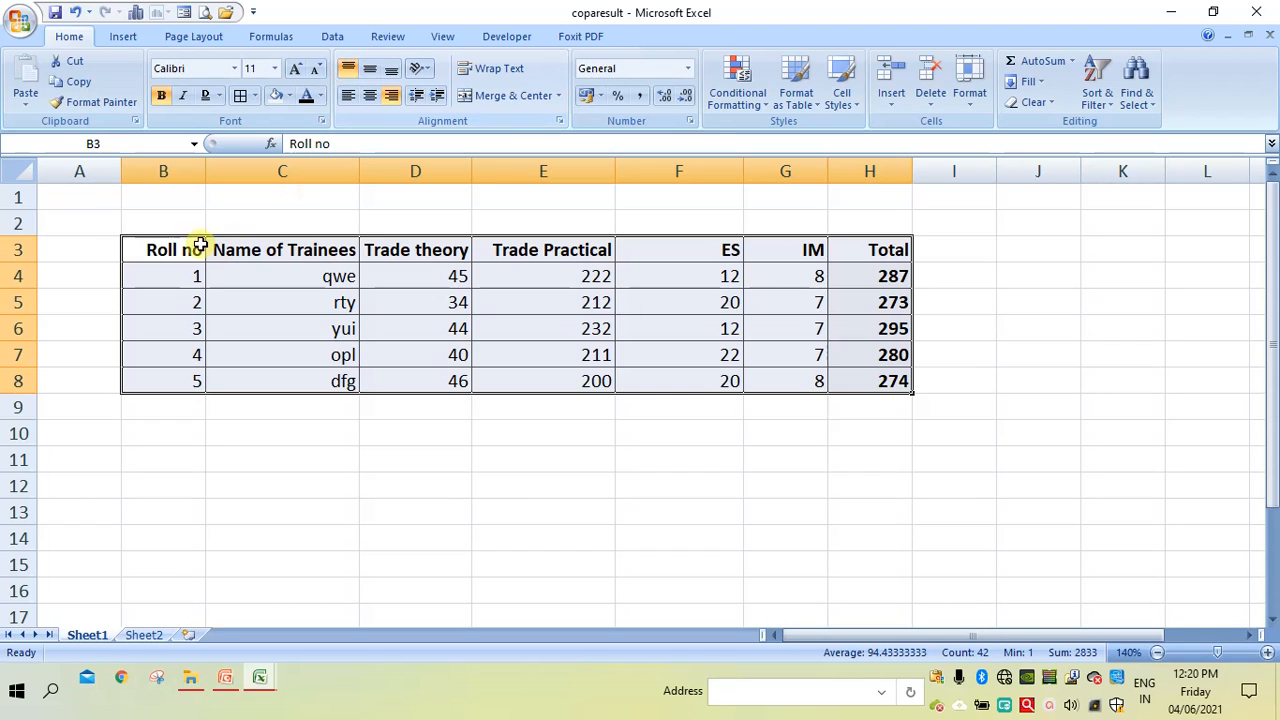
Increase the height of rows 3 to 8 evenly to about twice the default
left_click_drag(14, 249, 40, 377)
left_click_drag(24, 315, 26, 334)
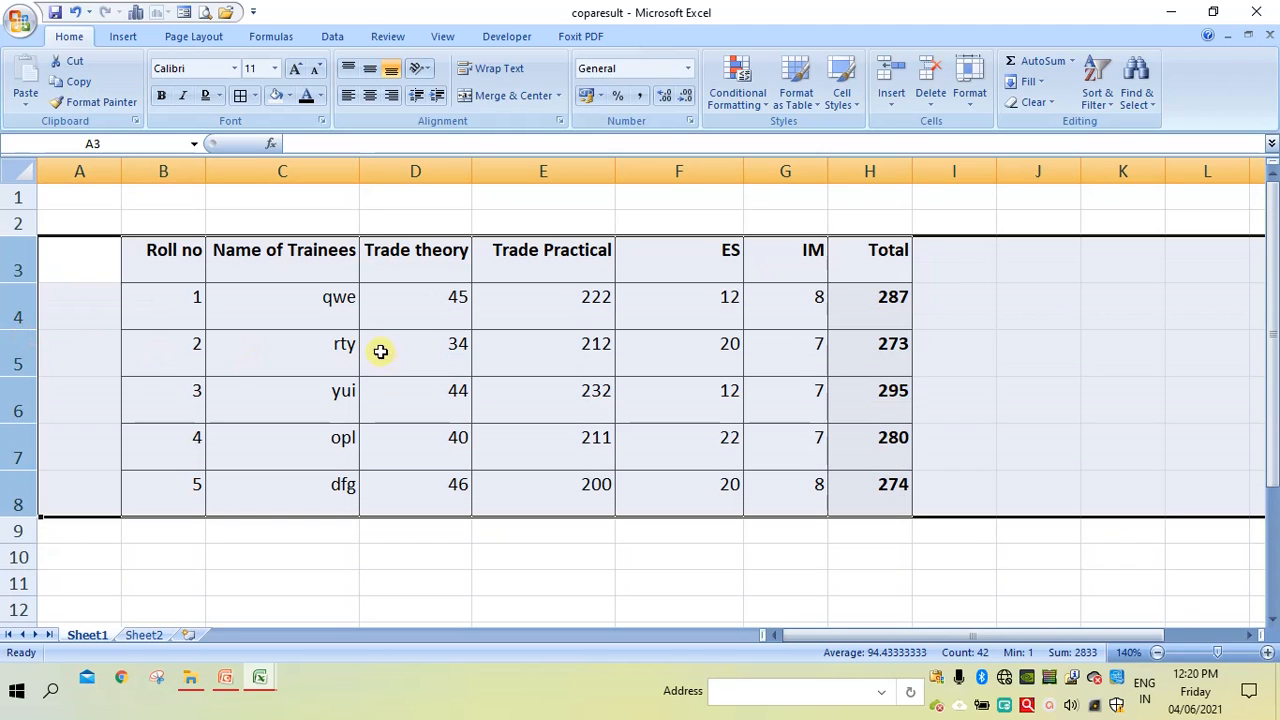
left_click_drag(25, 330, 26, 336)
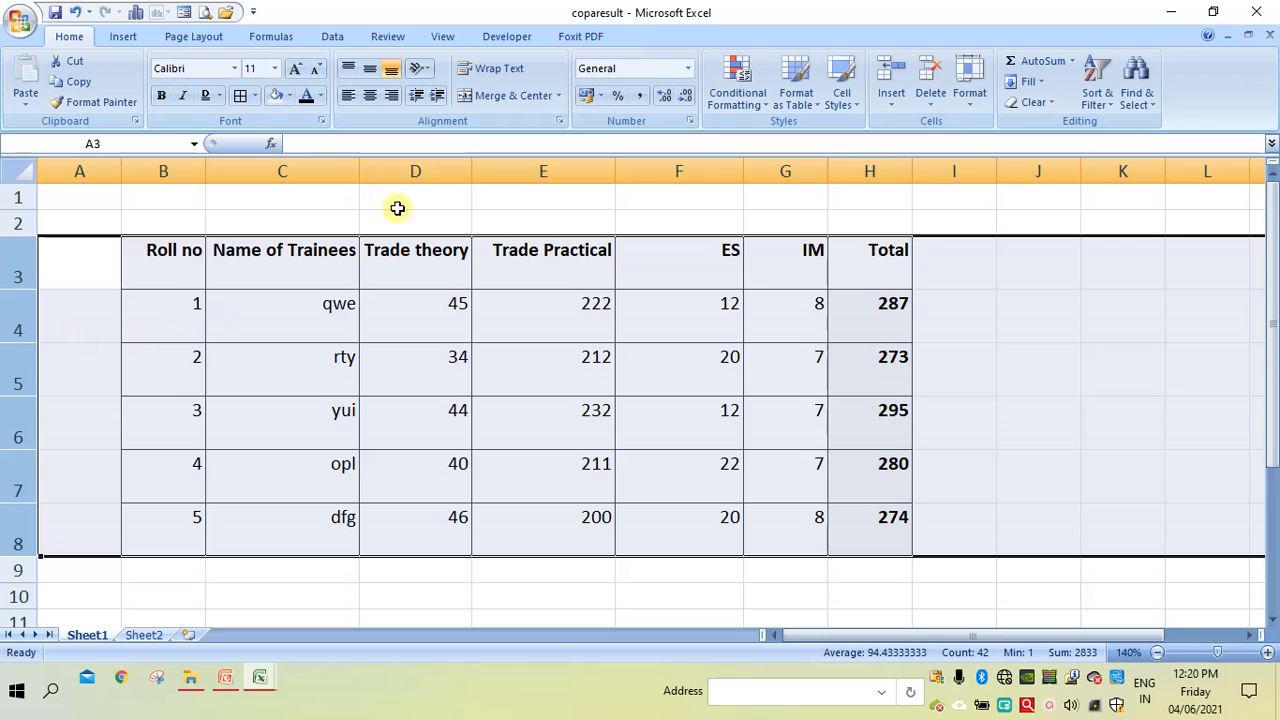
Try middle alignment on rows 3 to 8, return to top, and cycle the horizontal alignment through left, center and right
left_click(369, 70)
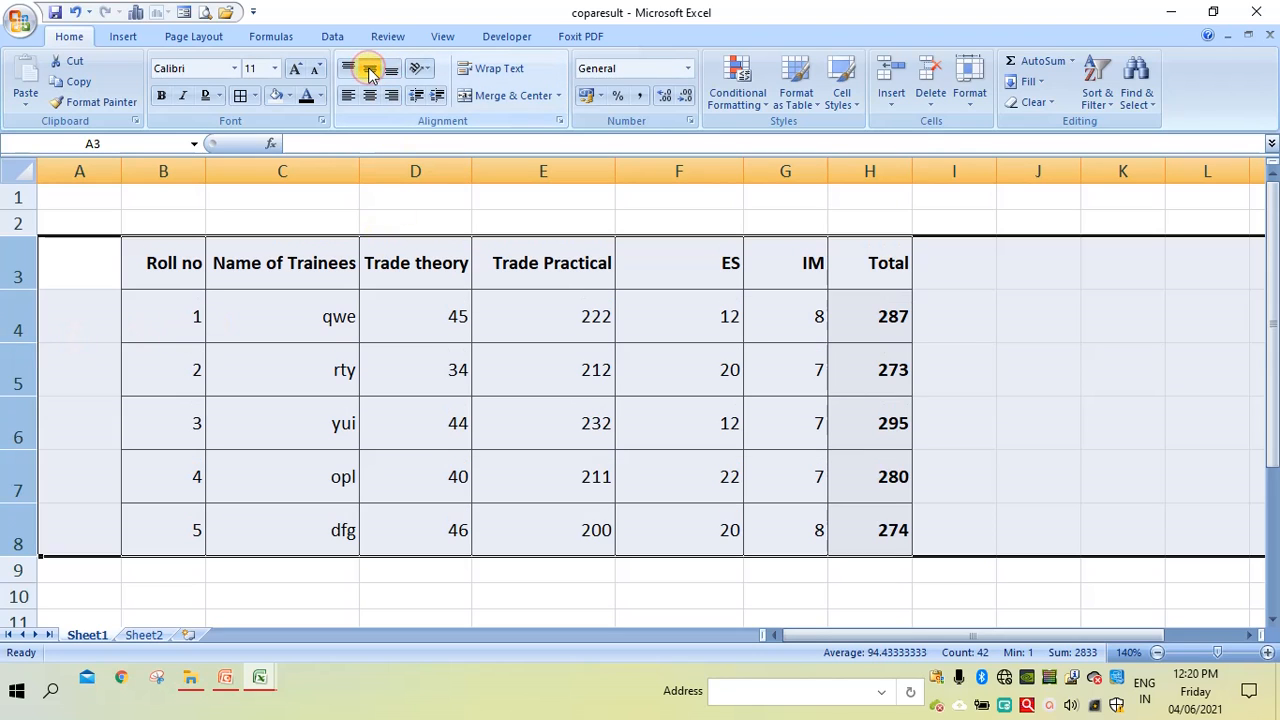
left_click(349, 70)
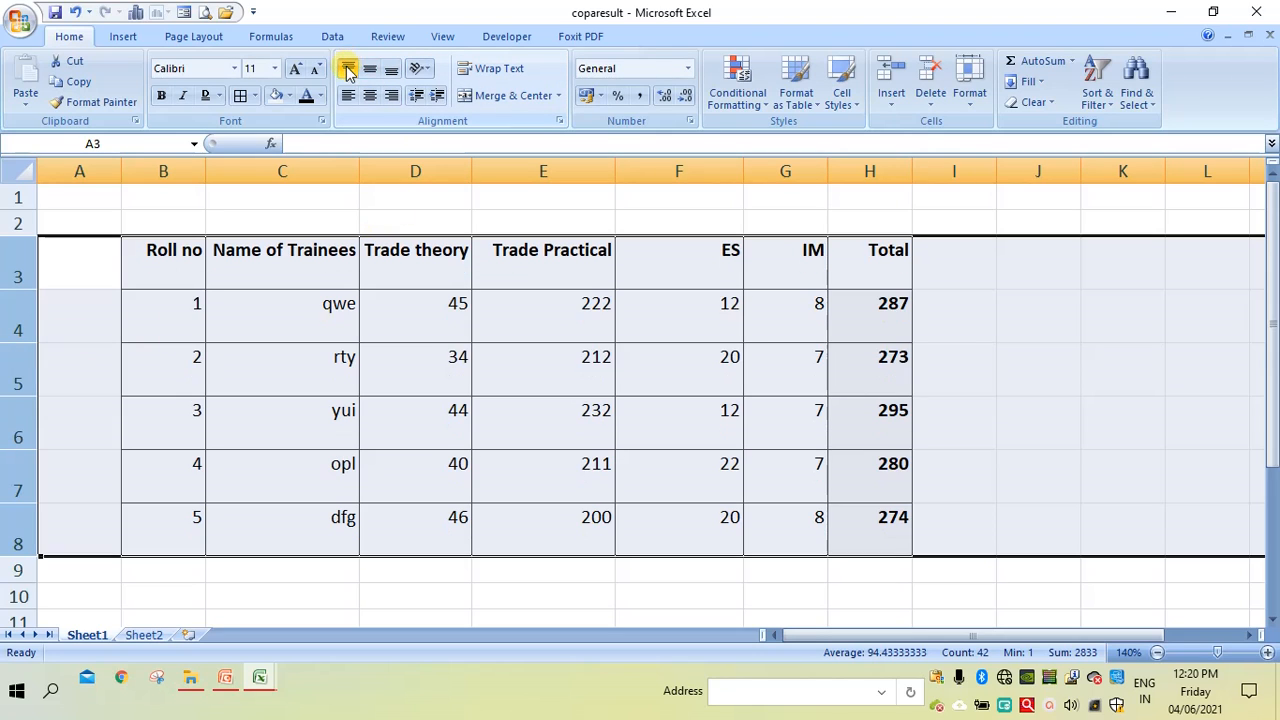
left_click(348, 97)
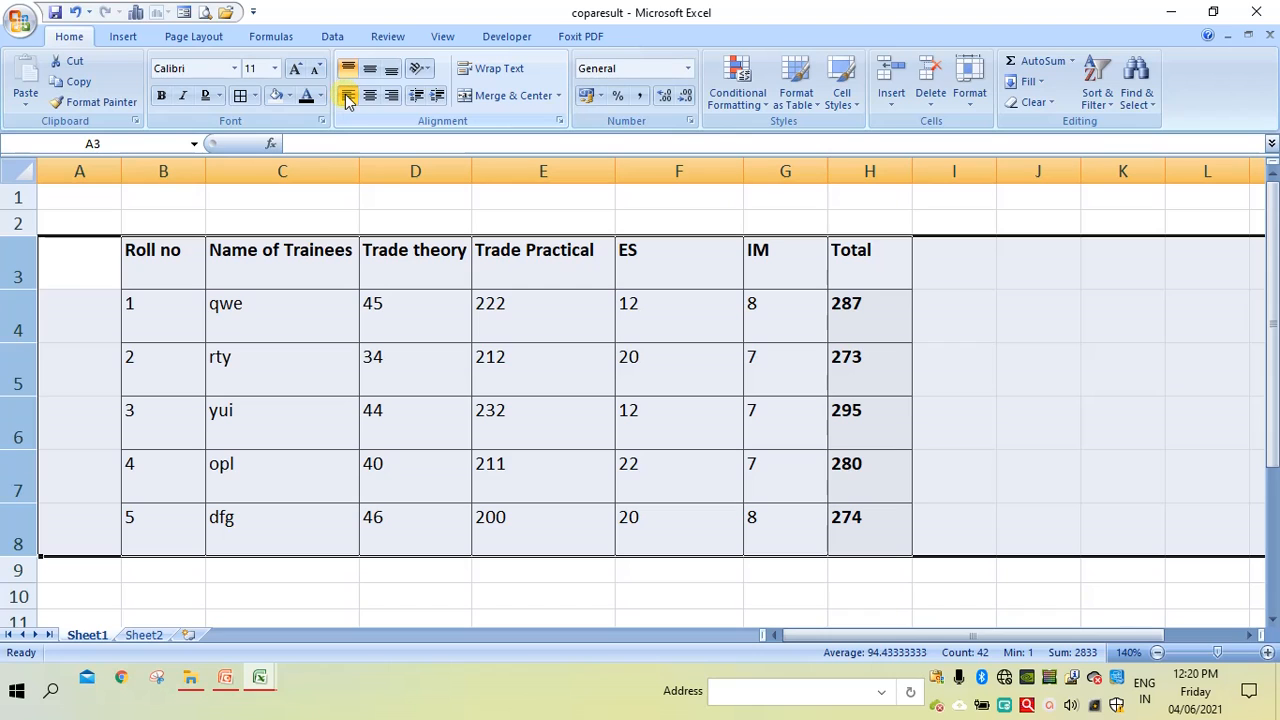
left_click(369, 100)
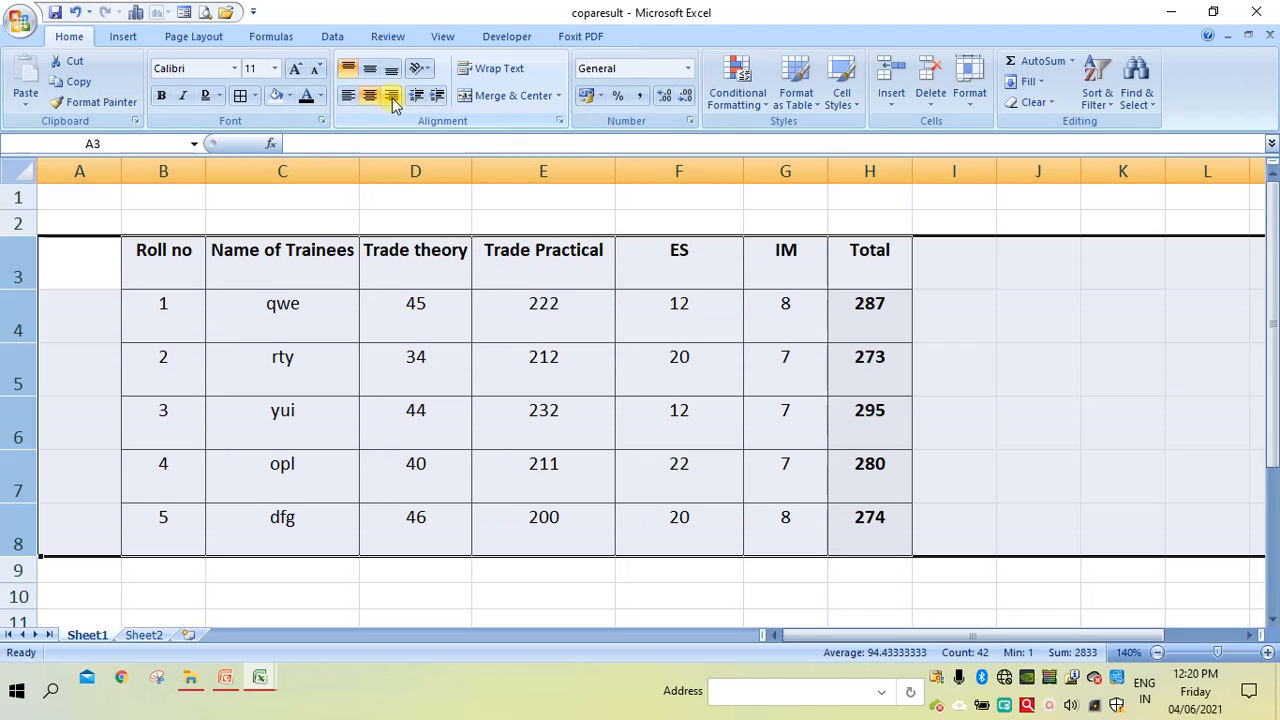
left_click(392, 97)
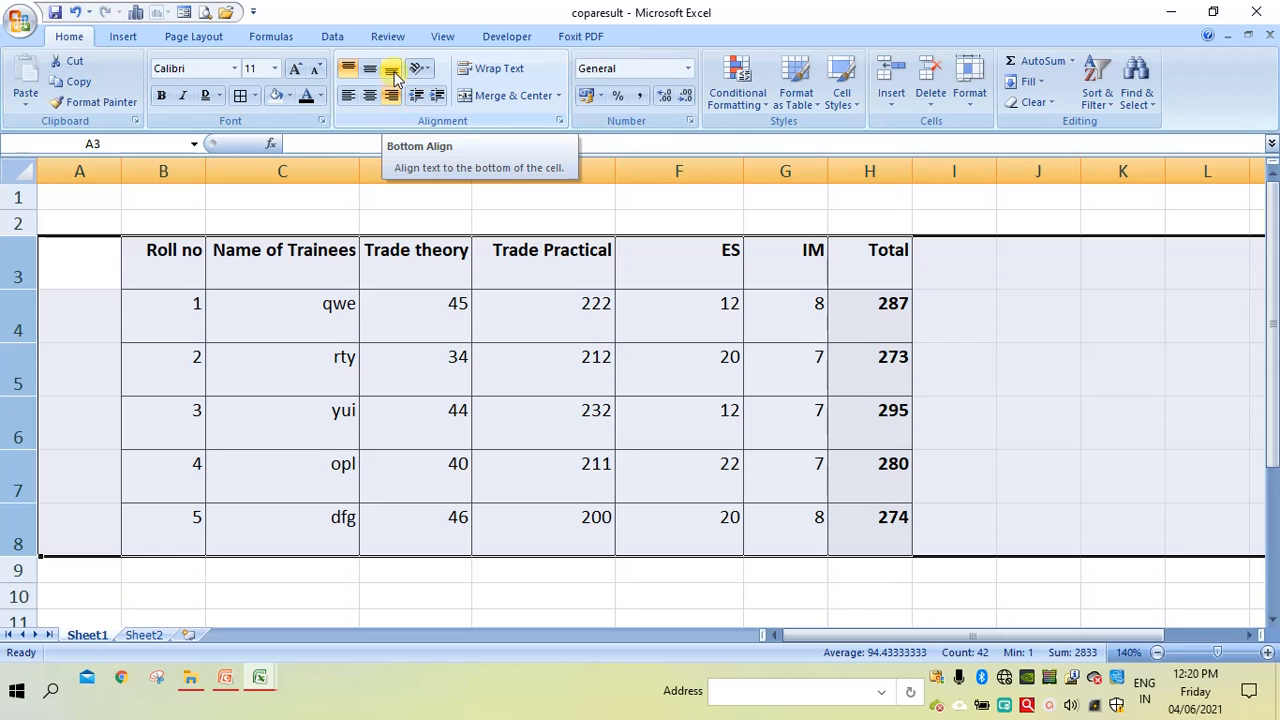
Cycle the vertical alignment of rows 3 to 8 through bottom, middle, top and middle, ending with Bottom Align
left_click(393, 72)
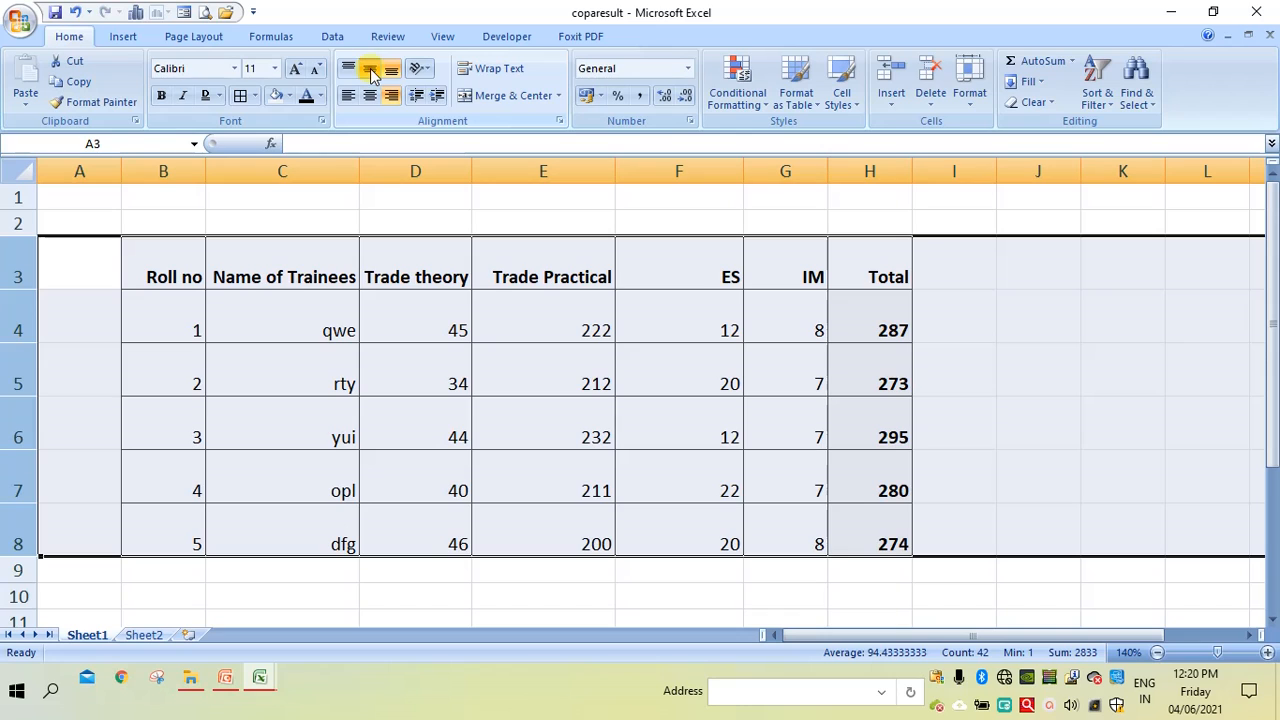
left_click(370, 70)
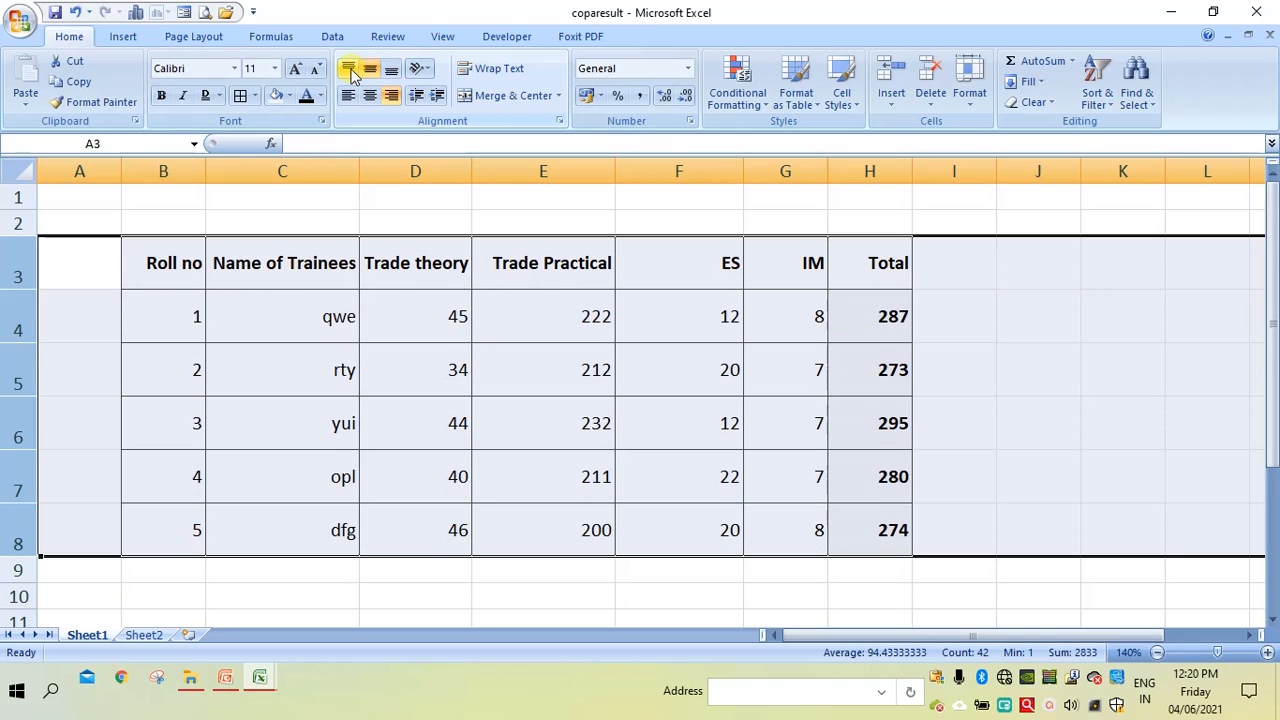
left_click(351, 74)
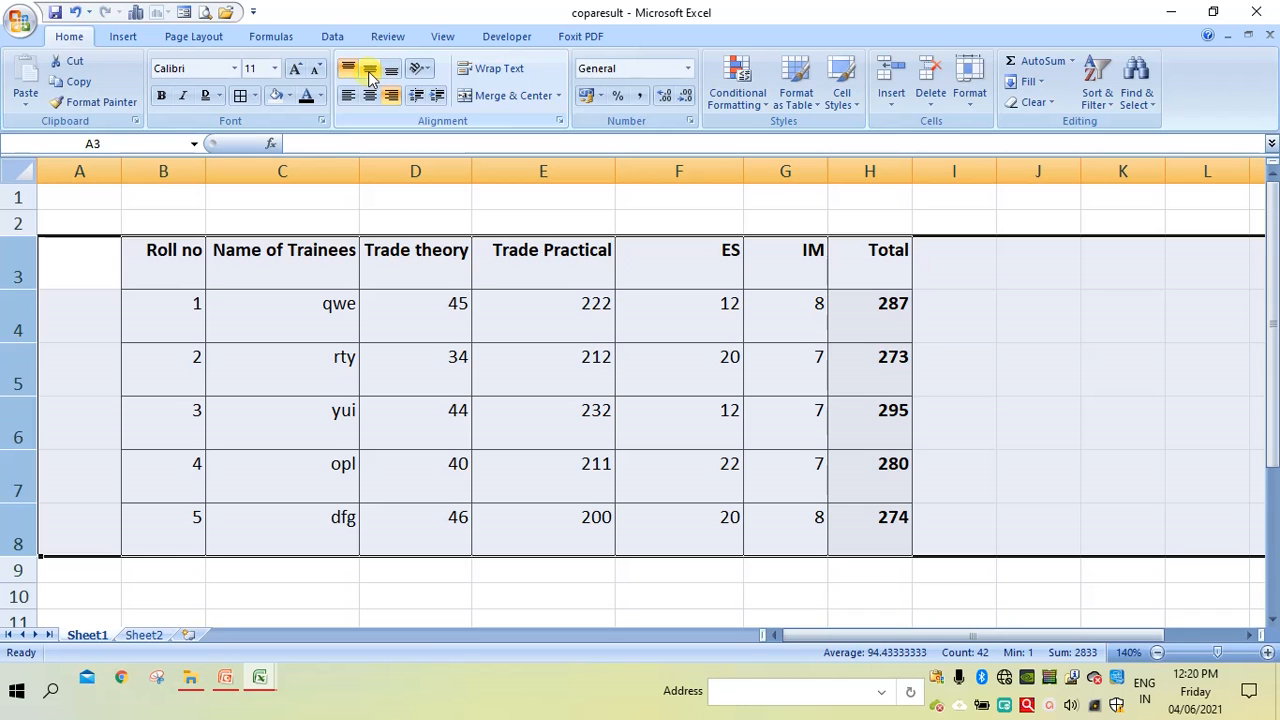
left_click(369, 76)
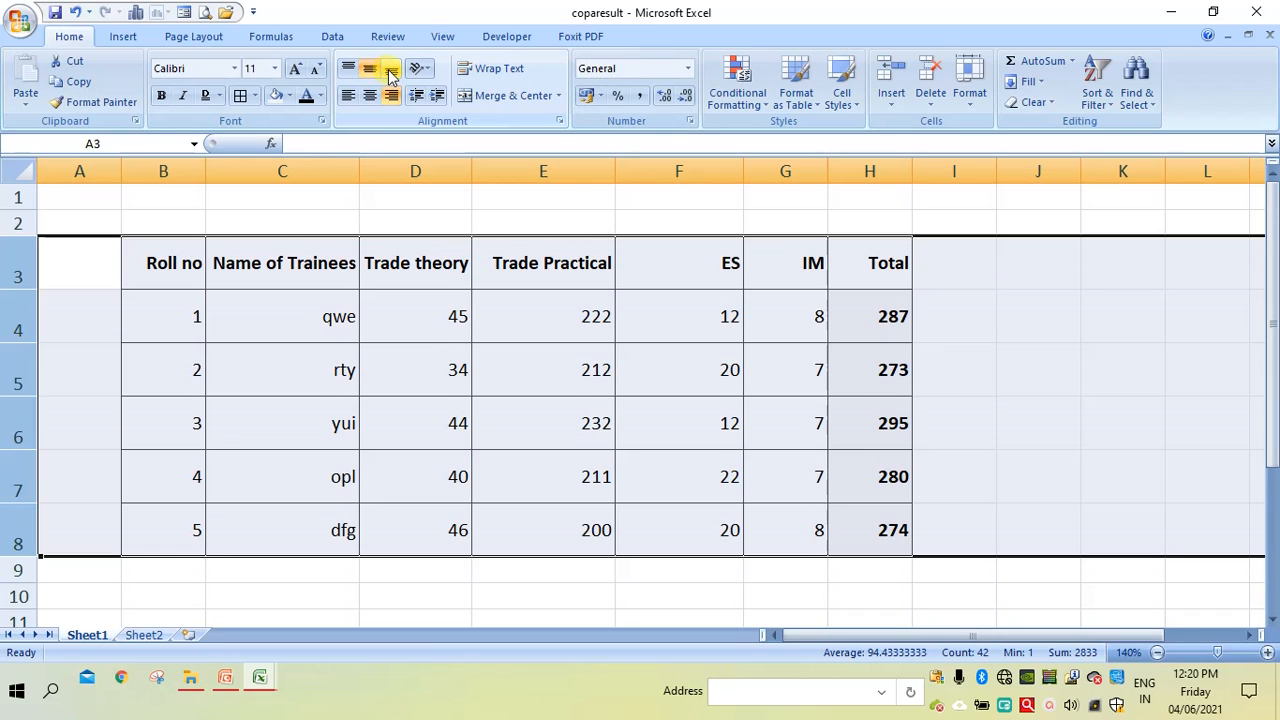
left_click(391, 76)
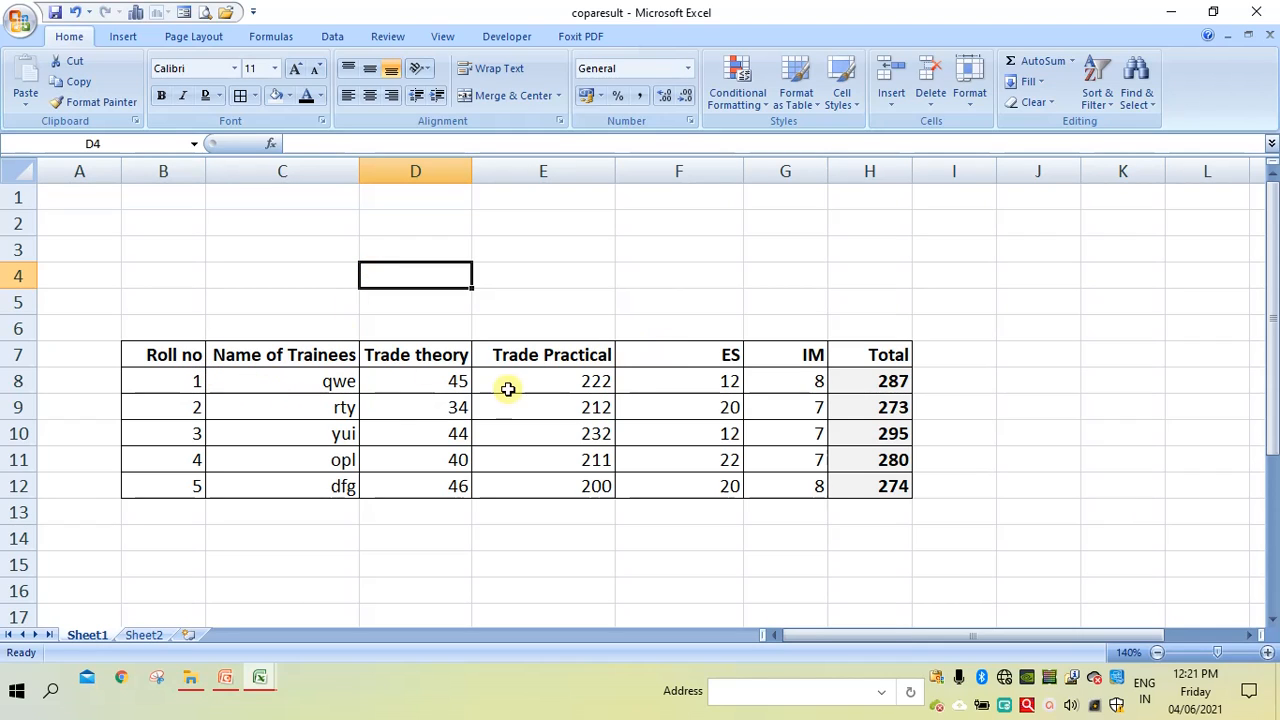
Apply the Angle Counterclockwise orientation to the table headings in B7:H7
left_click(156, 347)
left_click_drag(156, 347, 877, 352)
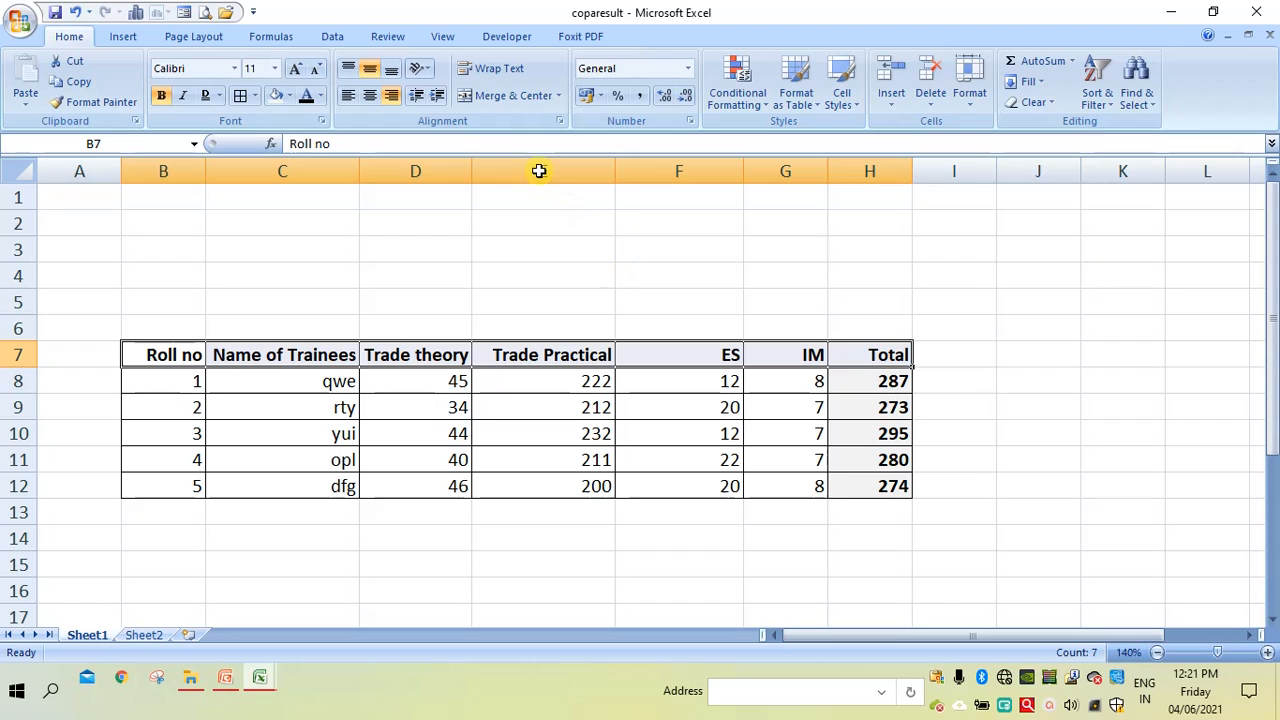
left_click(425, 69)
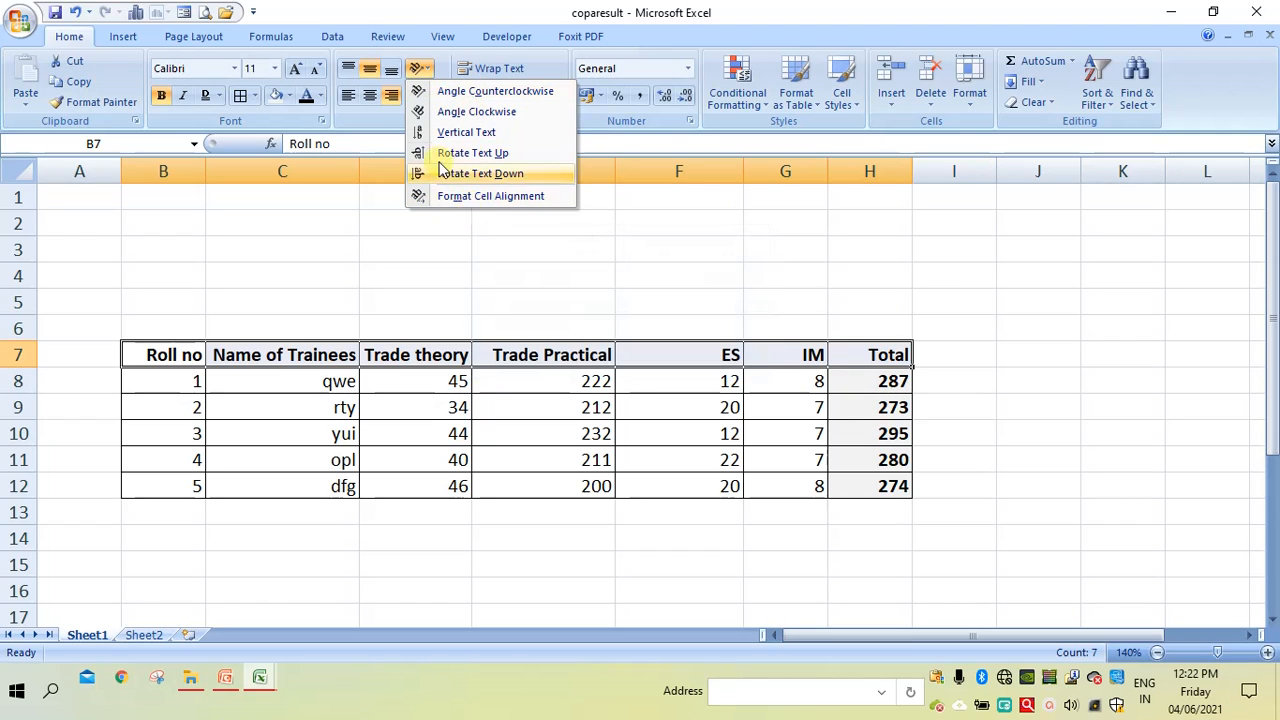
left_click(420, 68)
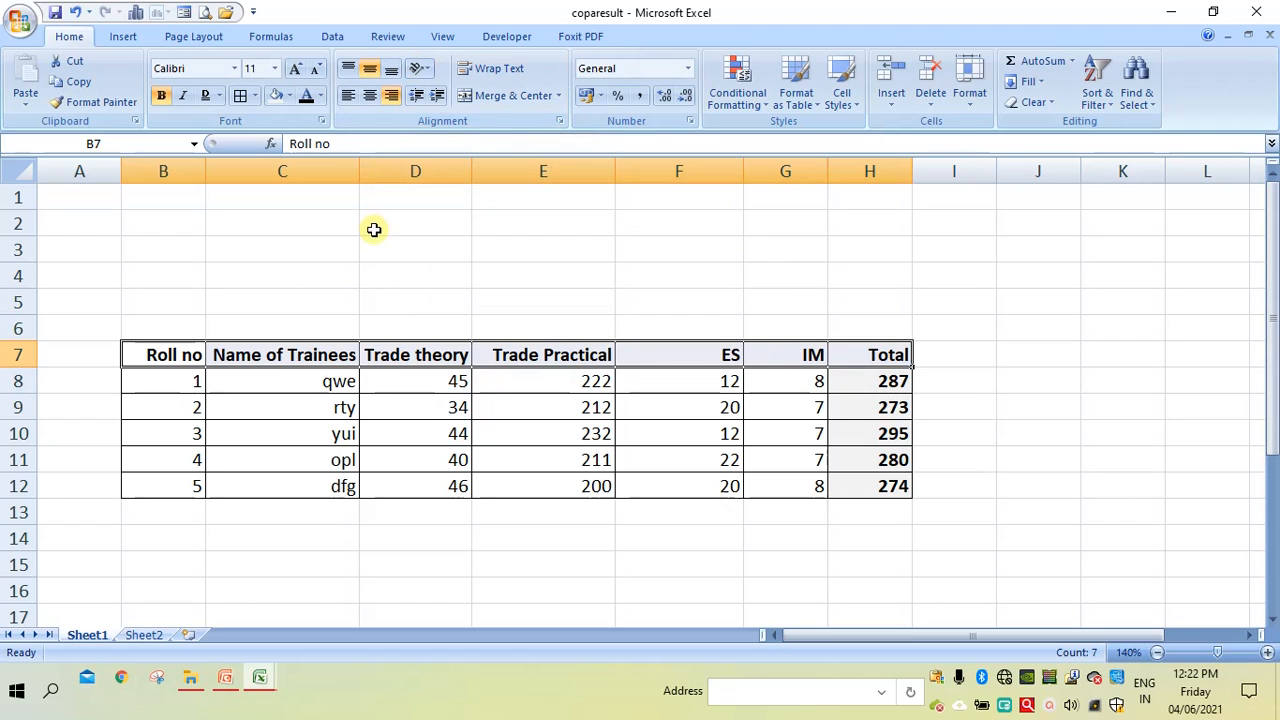
left_click(424, 70)
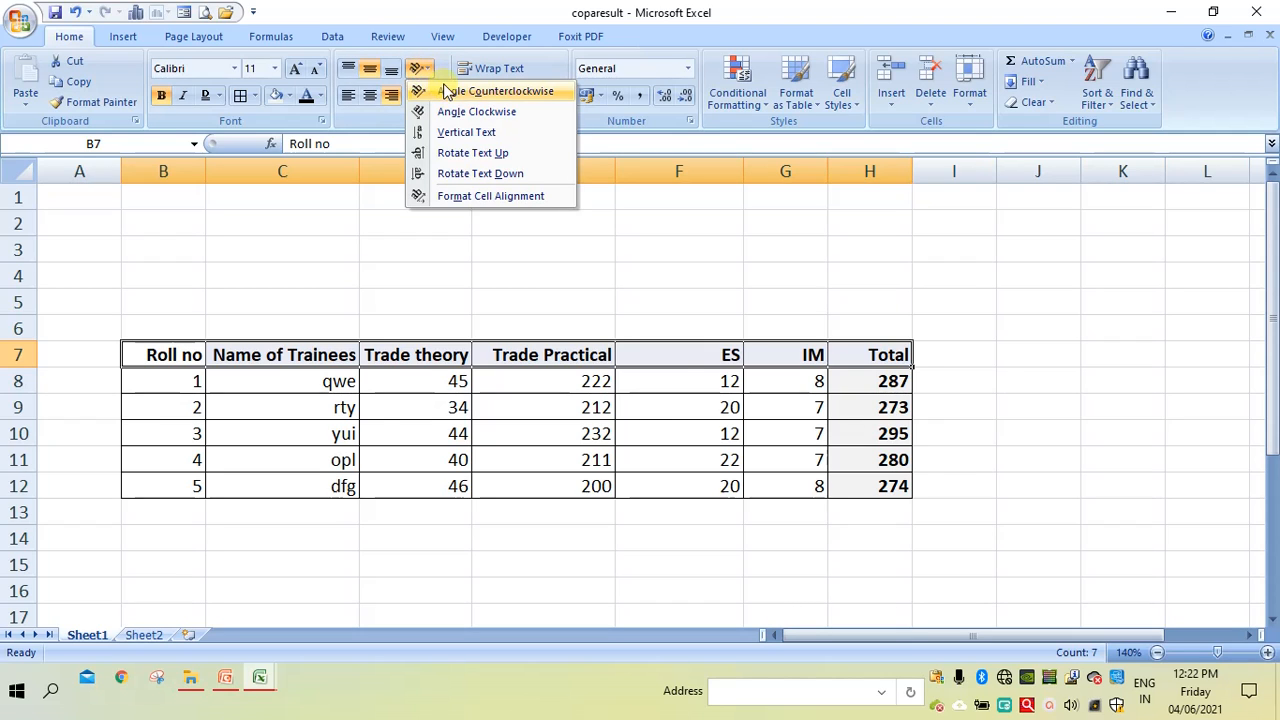
left_click(450, 92)
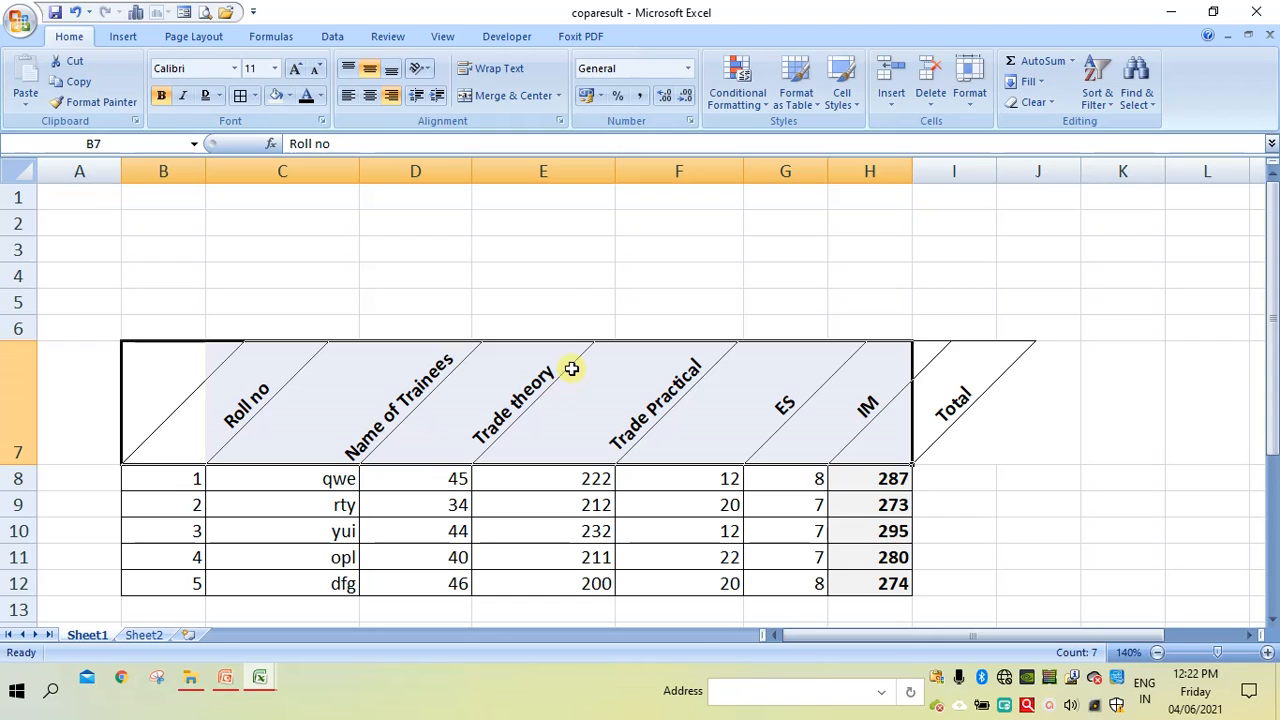
Change the orientation of the headings in B7:H7 to Angle Clockwise and then to Vertical Text
left_click(423, 70)
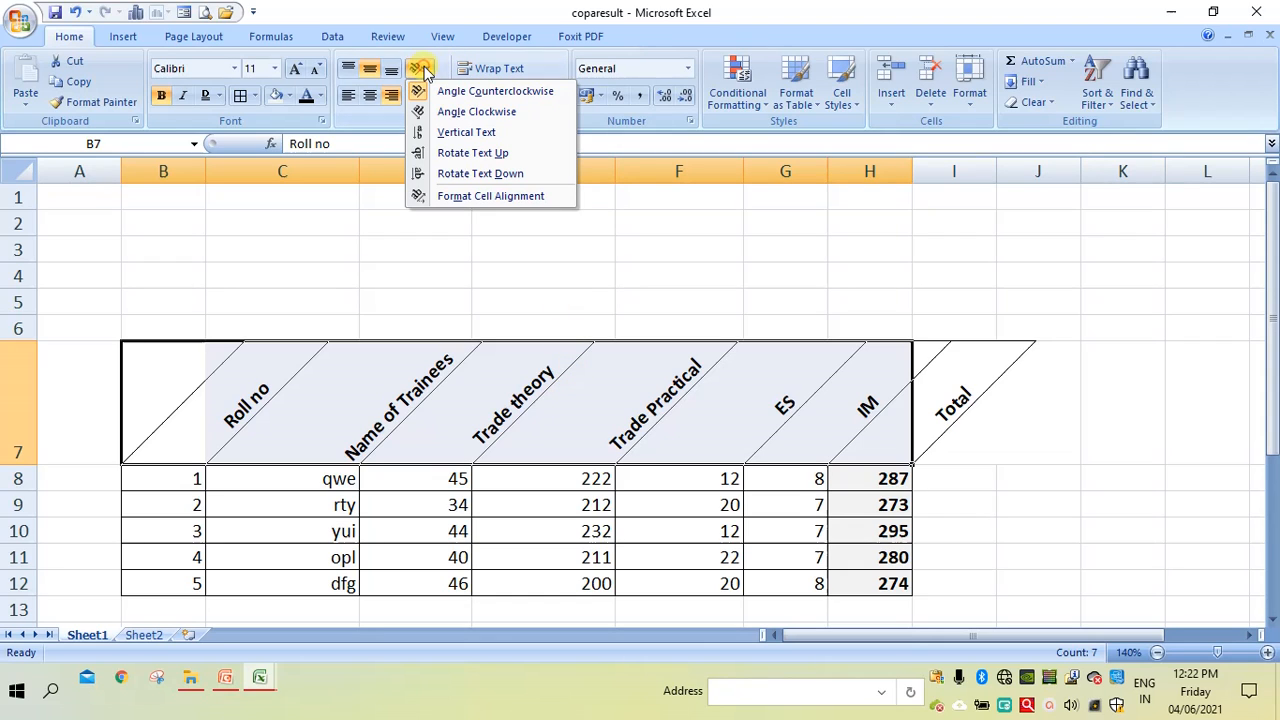
left_click(450, 113)
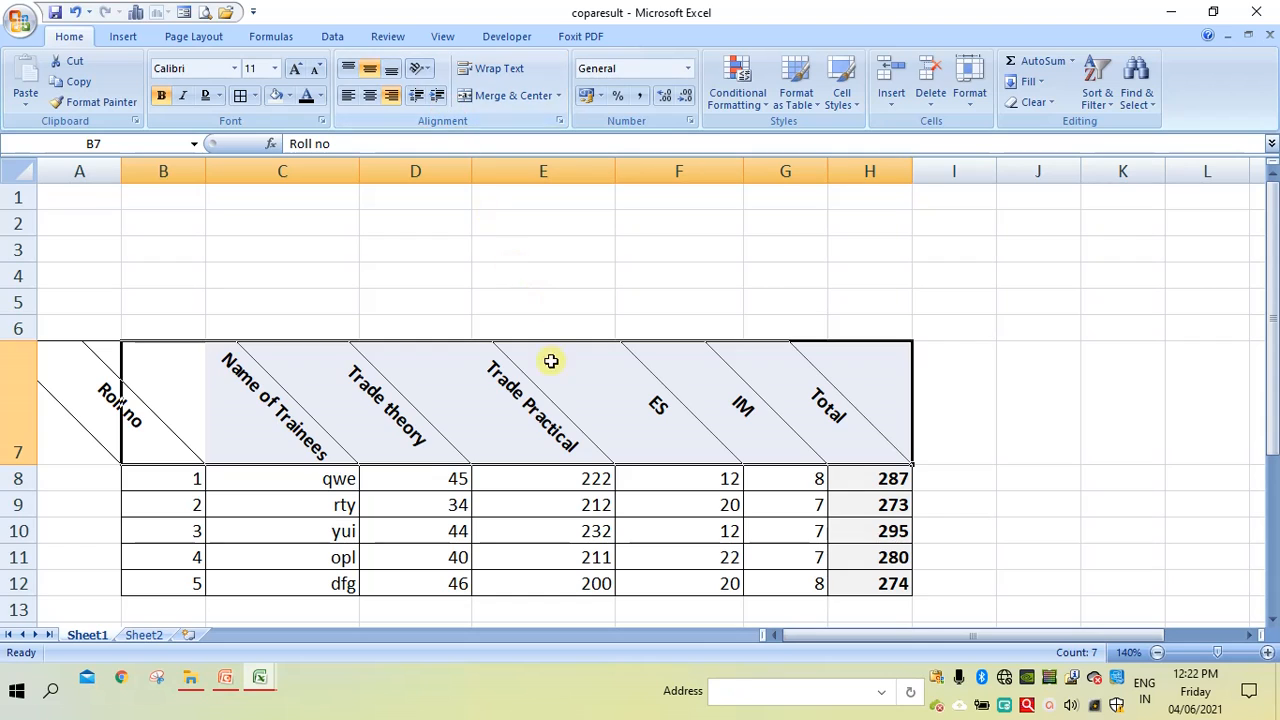
left_click(423, 70)
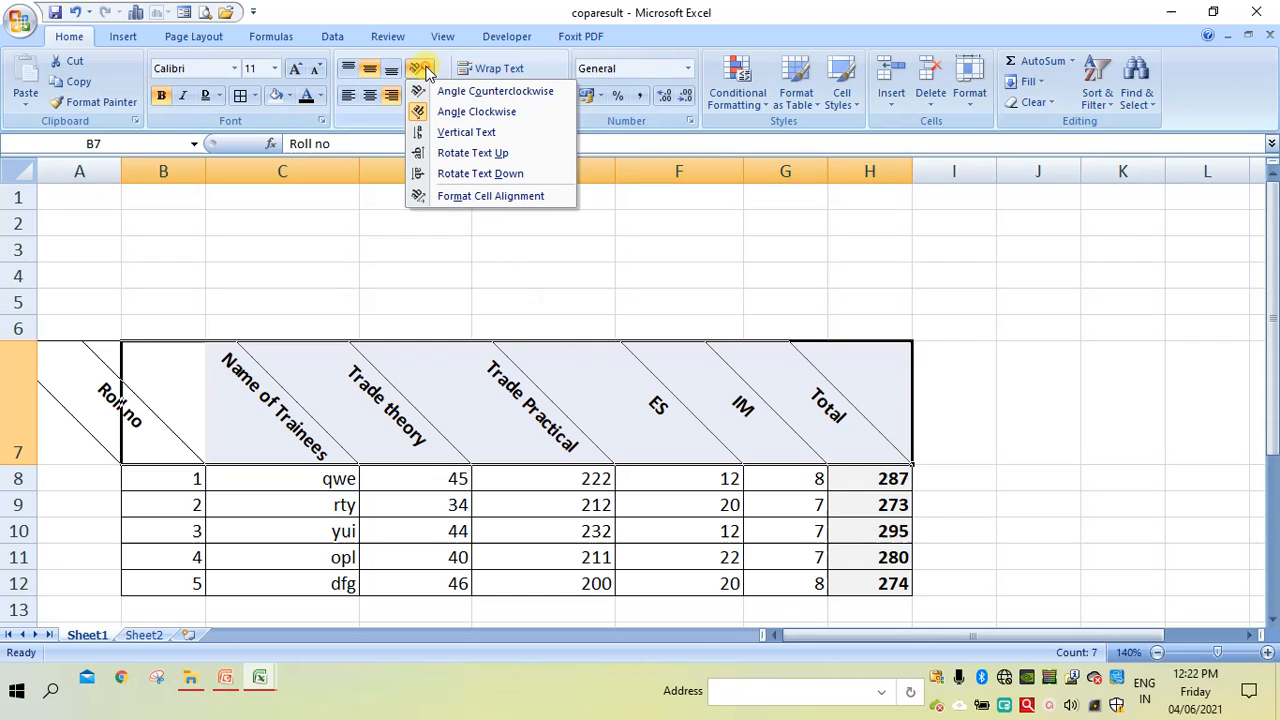
left_click(441, 133)
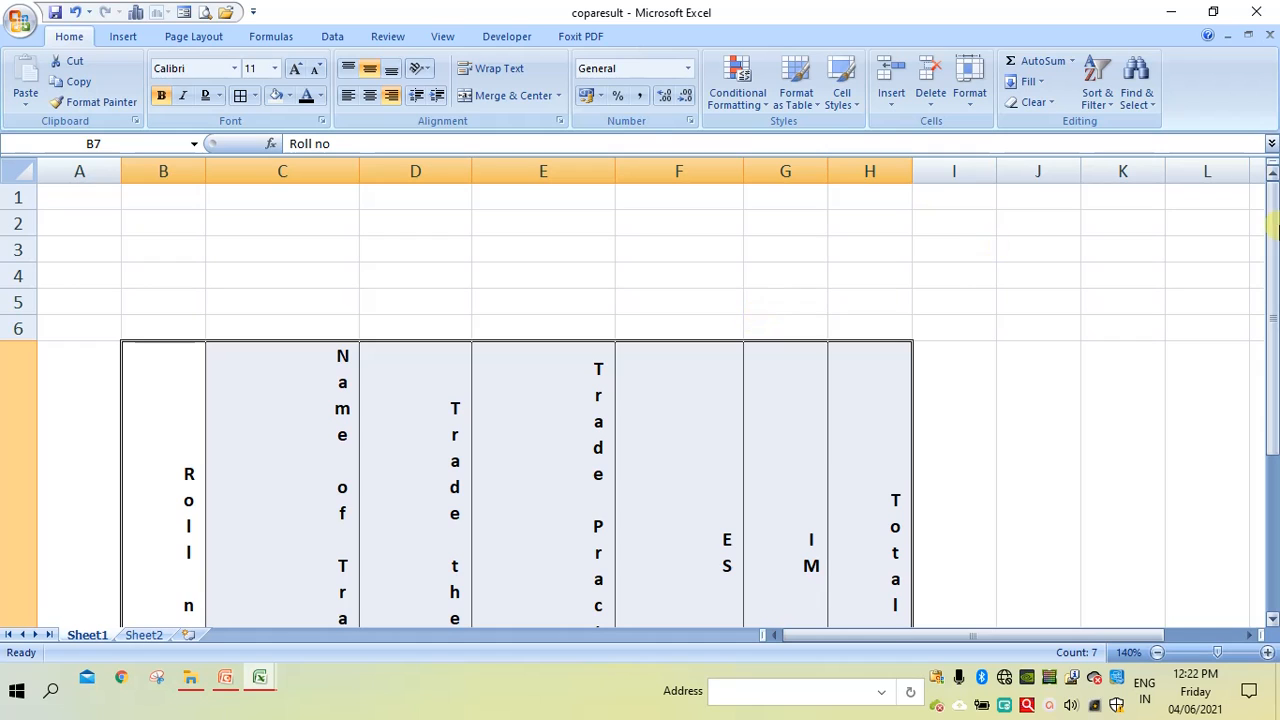
left_click_drag(1270, 274, 1274, 371)
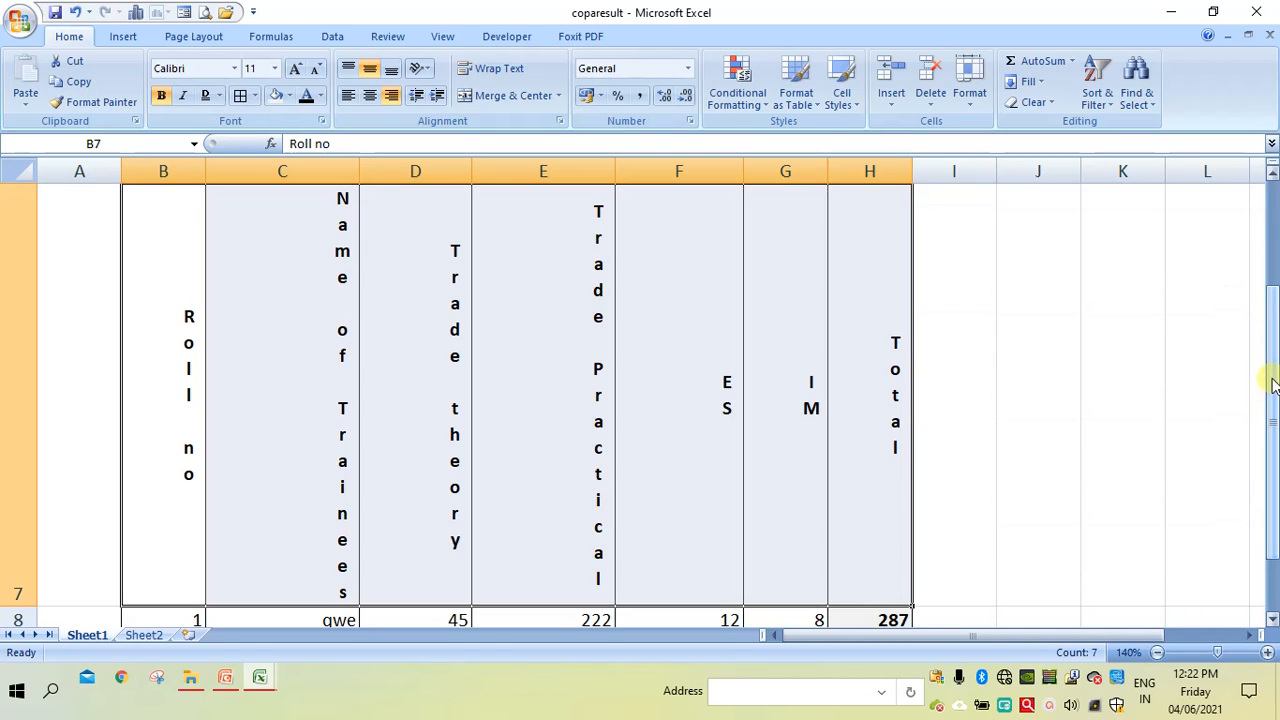
Change the orientation of the headings in B7:H7 to Rotate Text Up and then to Rotate Text Down
left_click(425, 68)
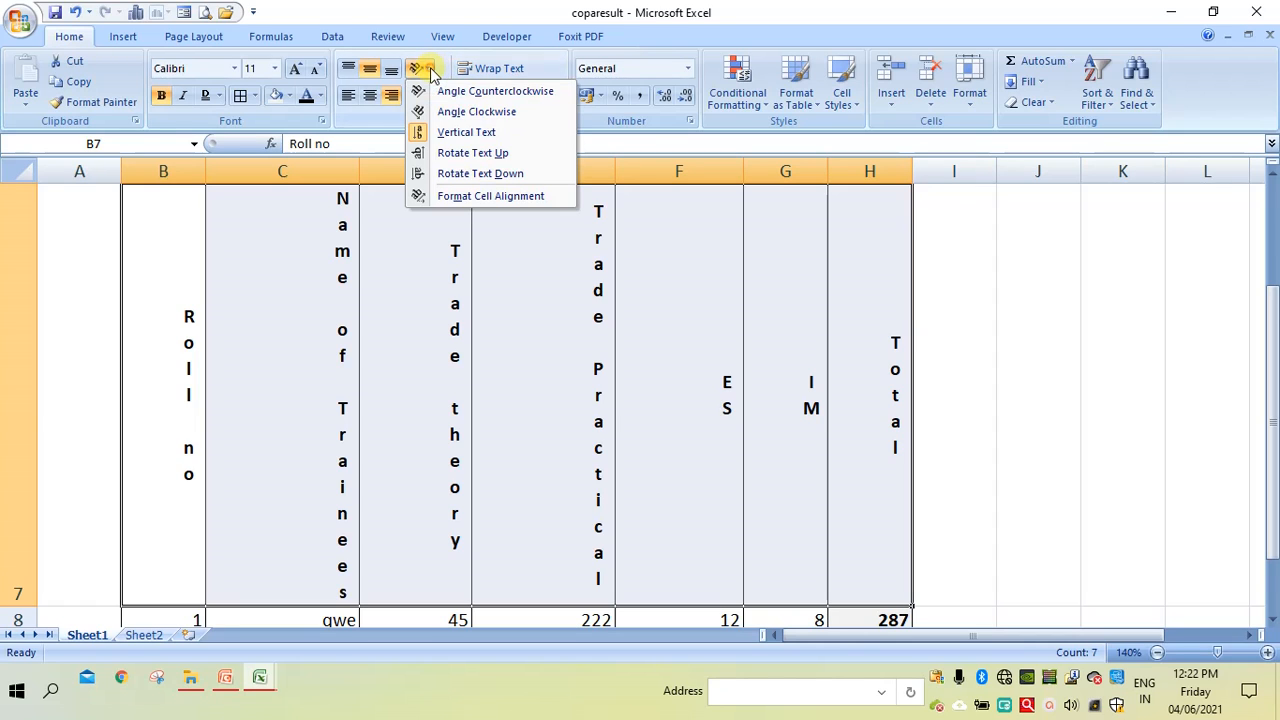
left_click(467, 155)
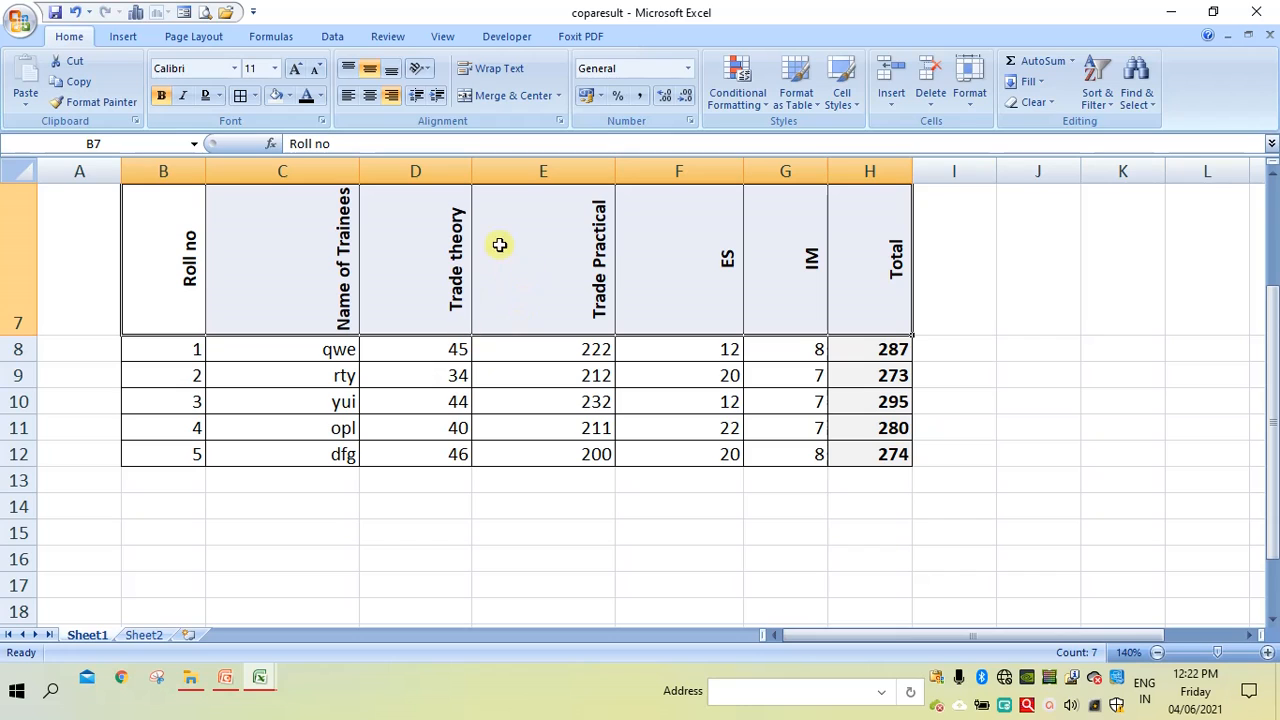
left_click(428, 69)
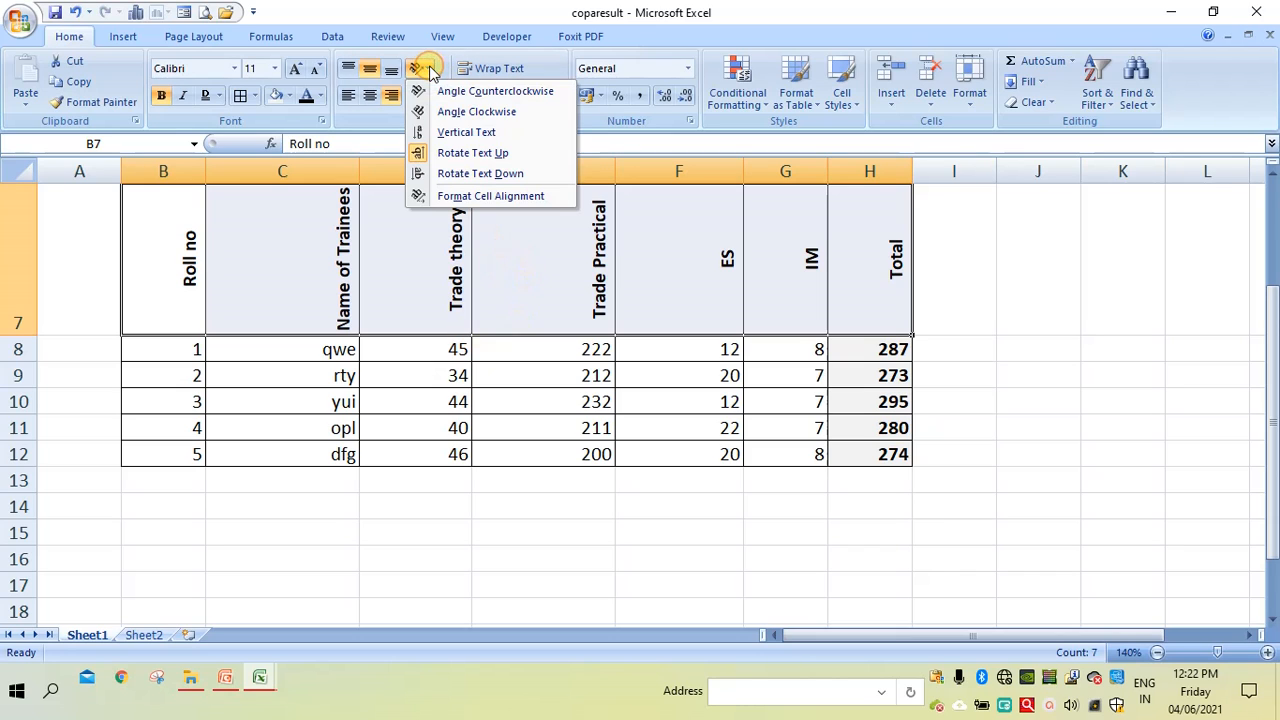
left_click(480, 175)
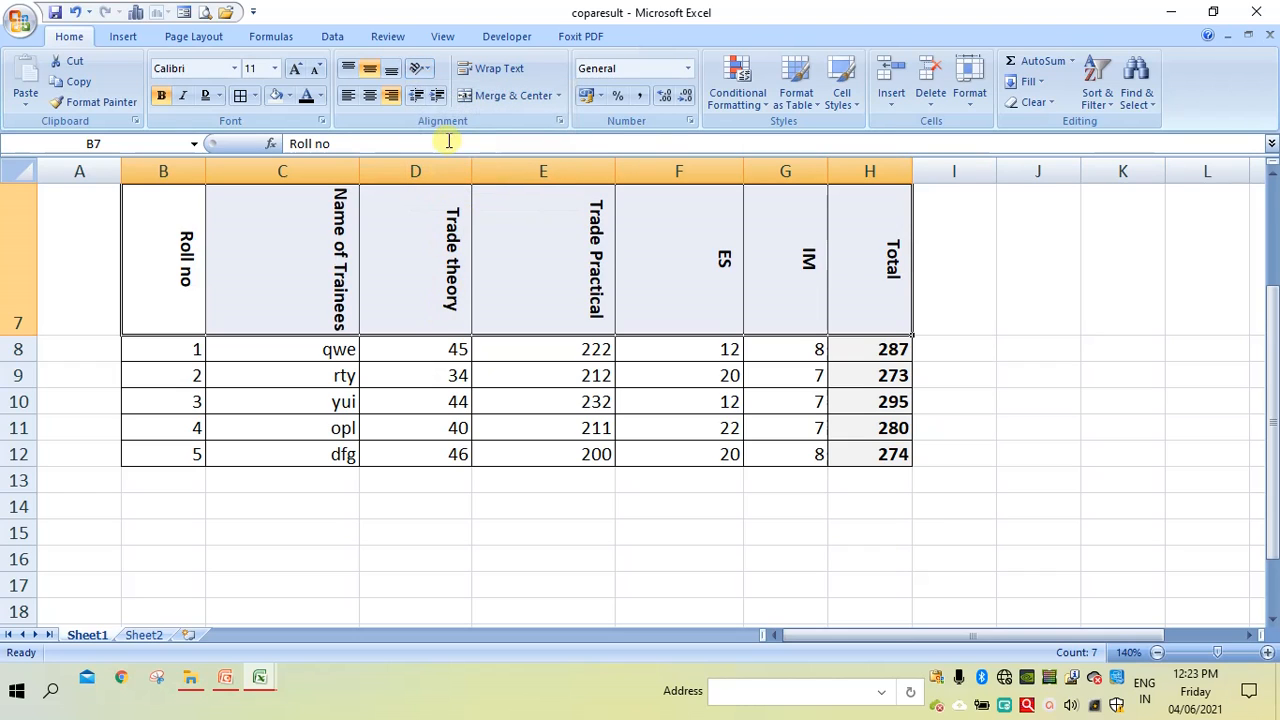
Set a custom text orientation of -46 degrees for the headings in B7:H7 through the cell alignment settings
left_click(420, 68)
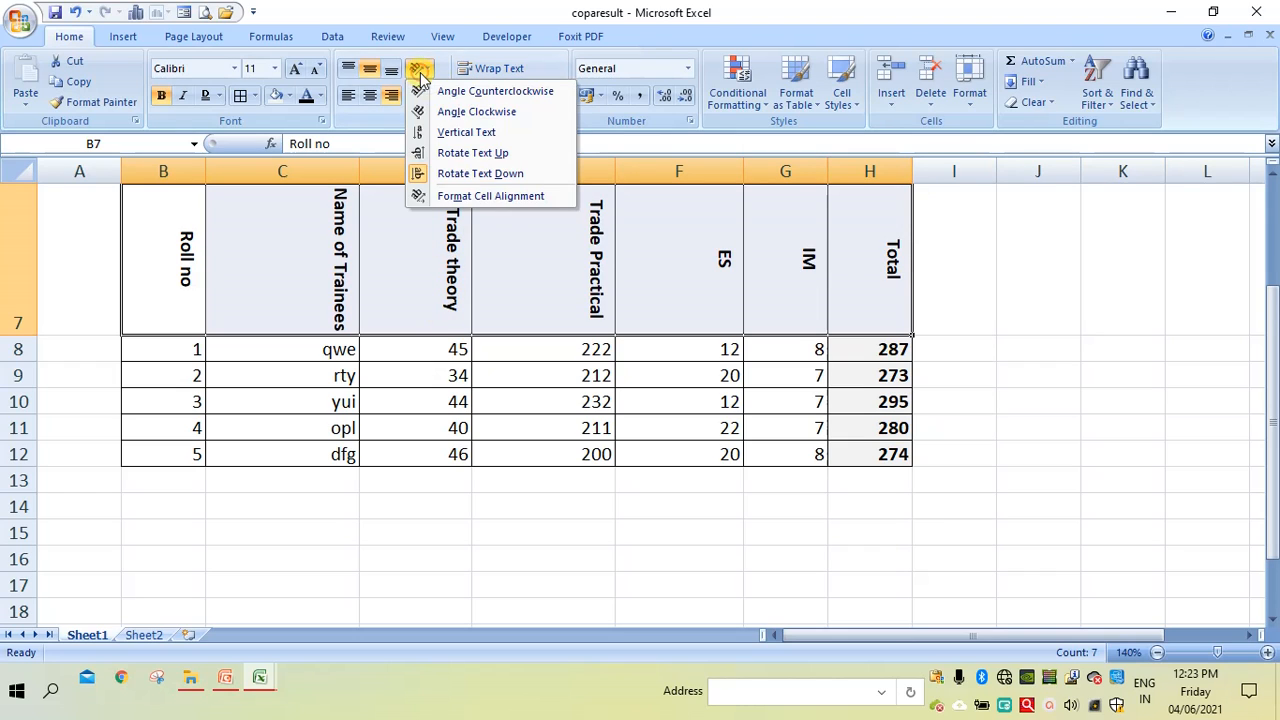
left_click(450, 199)
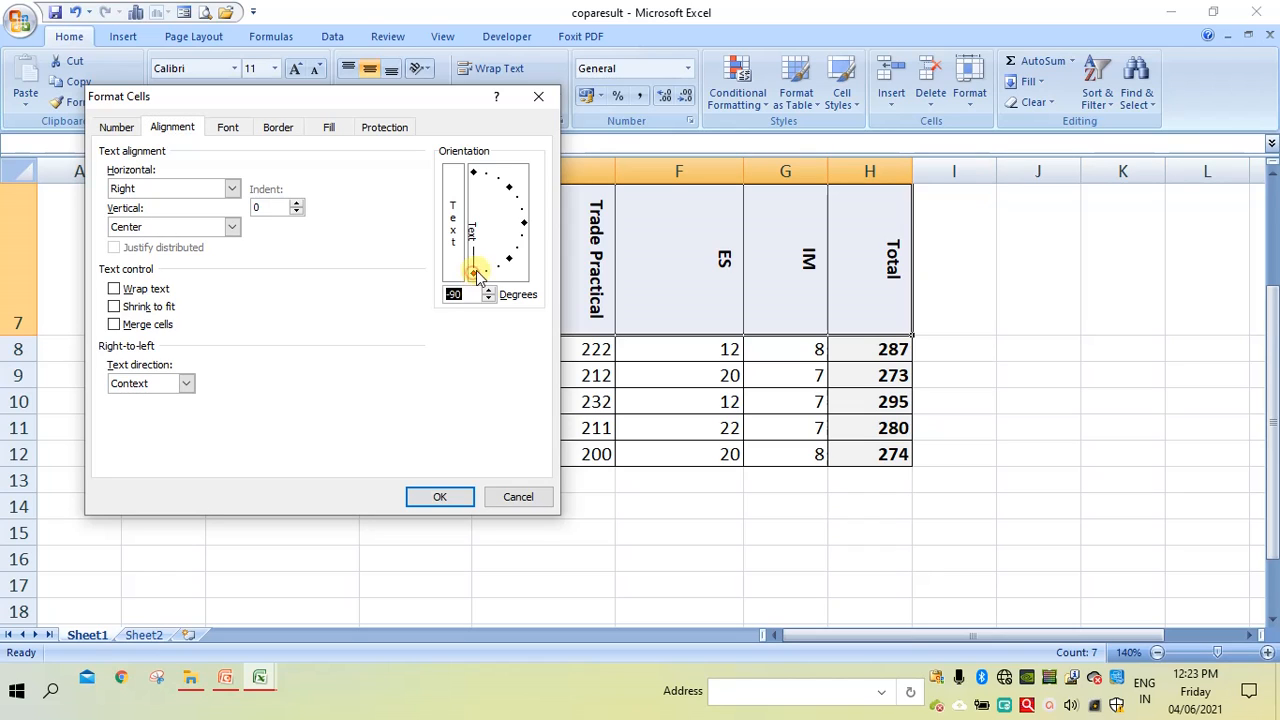
left_click_drag(478, 276, 507, 260)
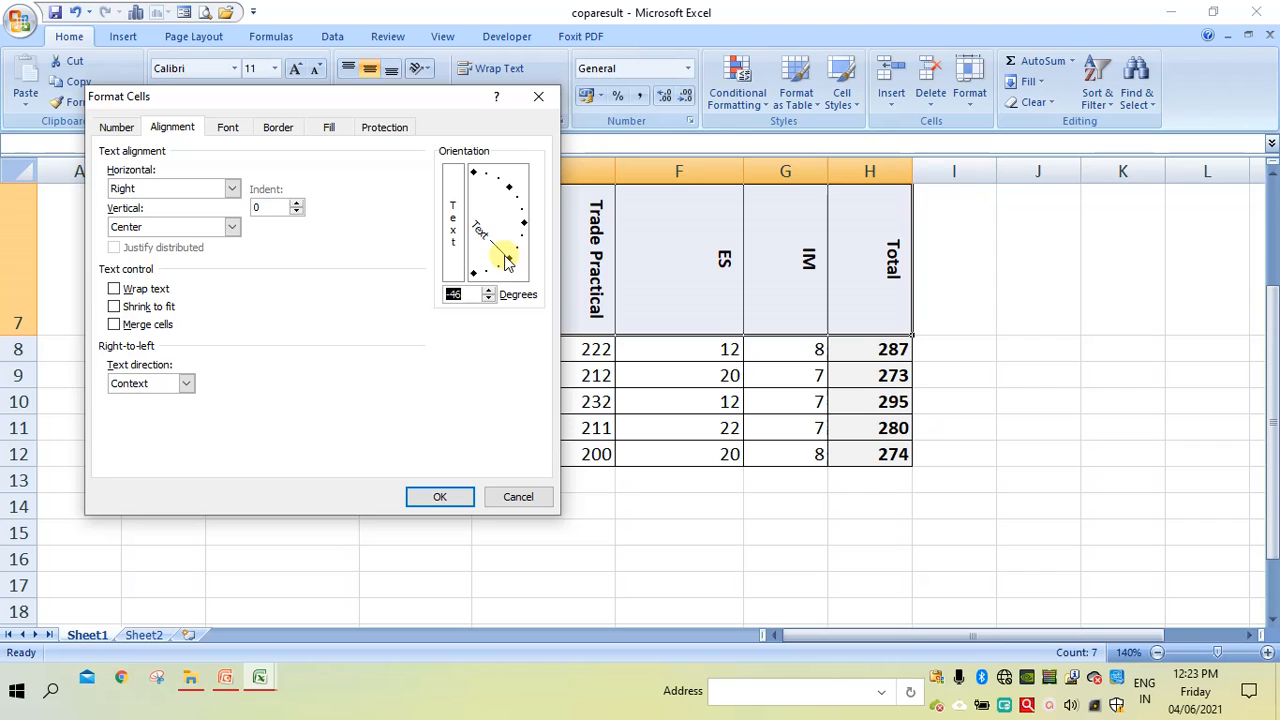
left_click(440, 496)
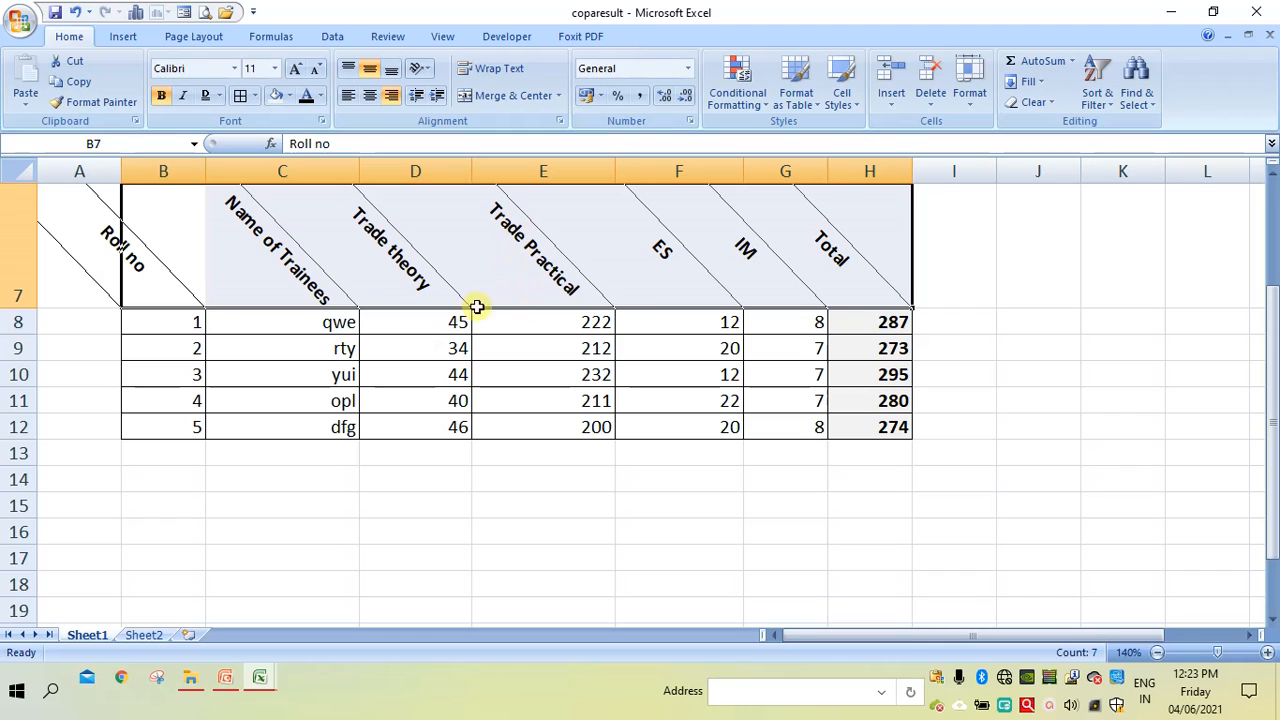
Change the custom orientation of the headings in B7:H7 to 28 degrees in the cell alignment settings
left_click(422, 67)
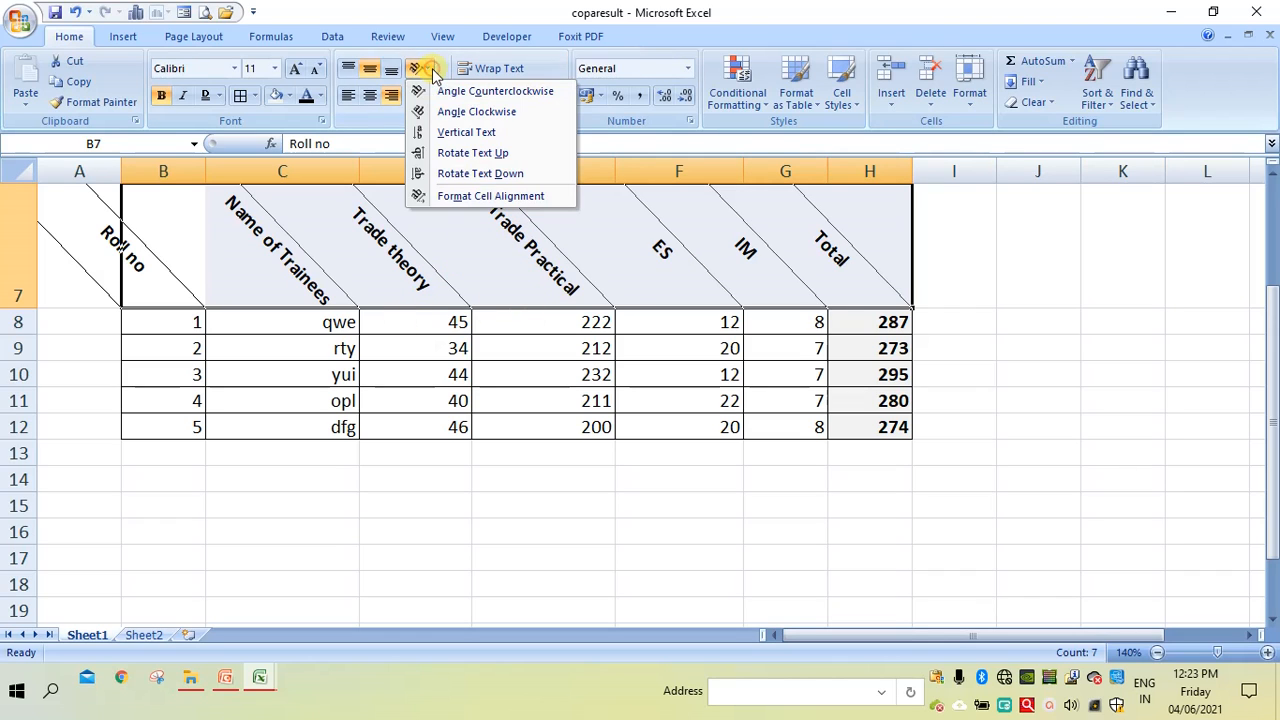
left_click(441, 197)
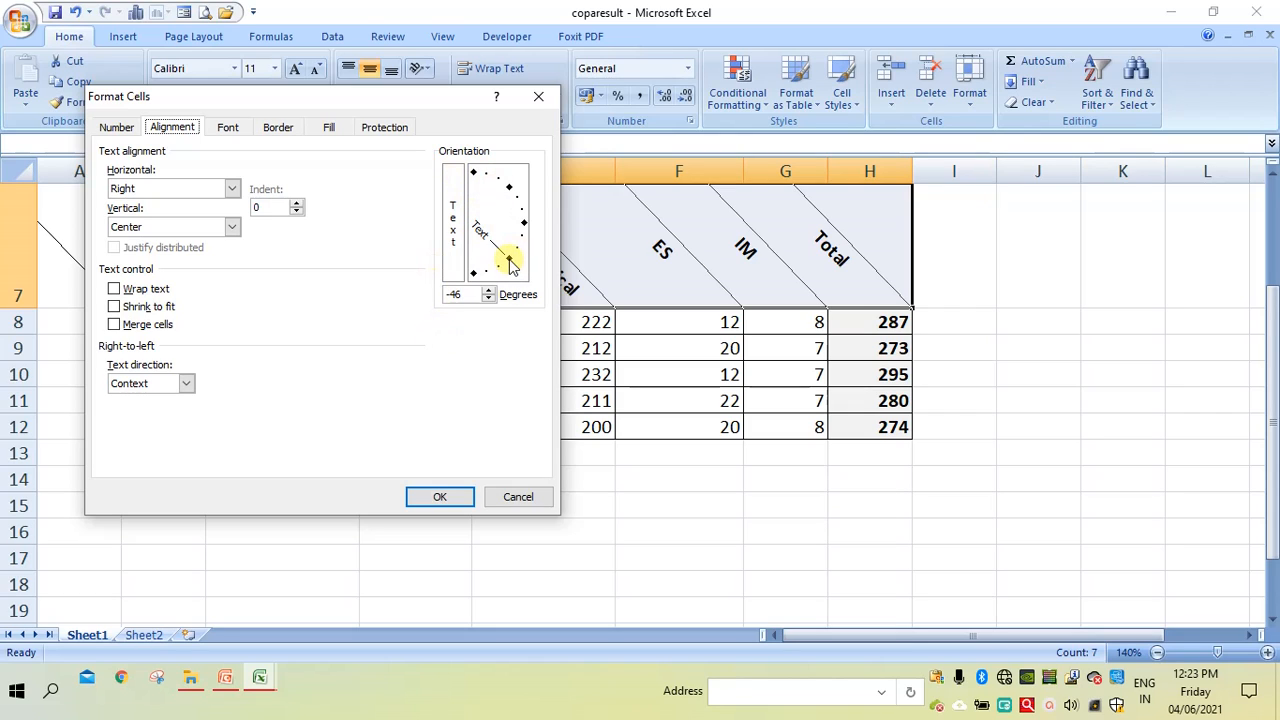
left_click_drag(510, 262, 512, 207)
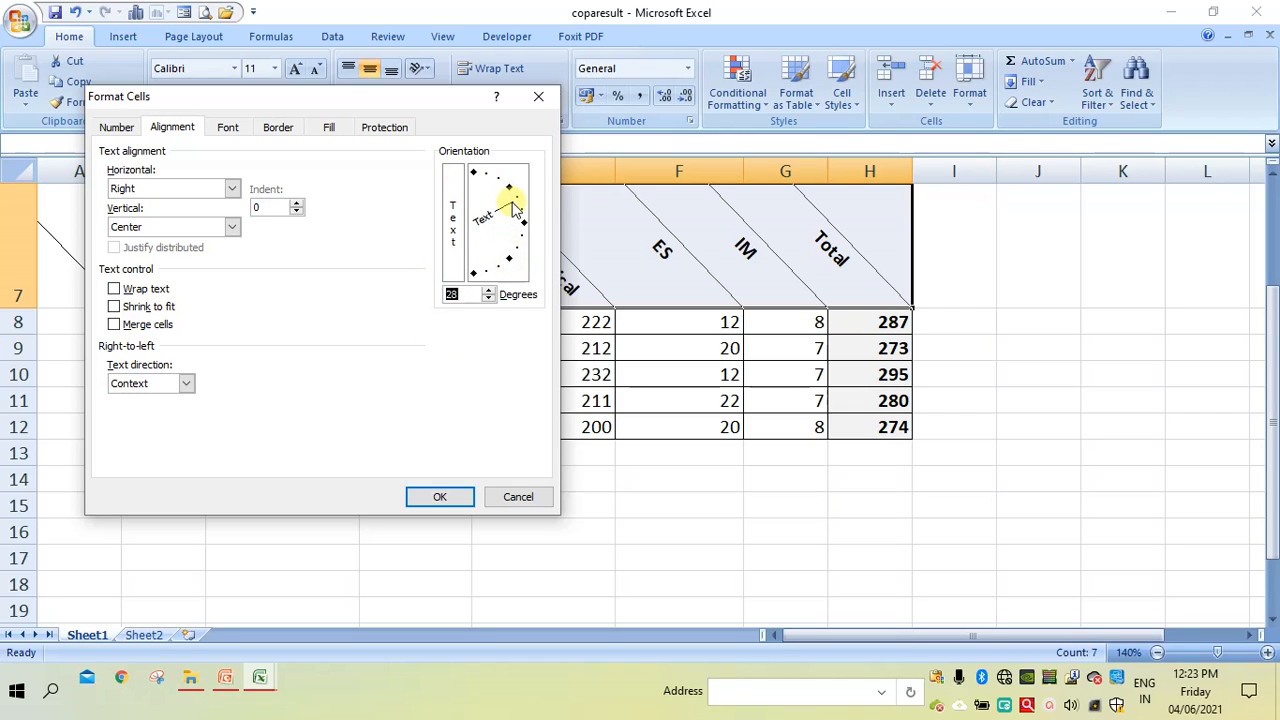
left_click(438, 498)
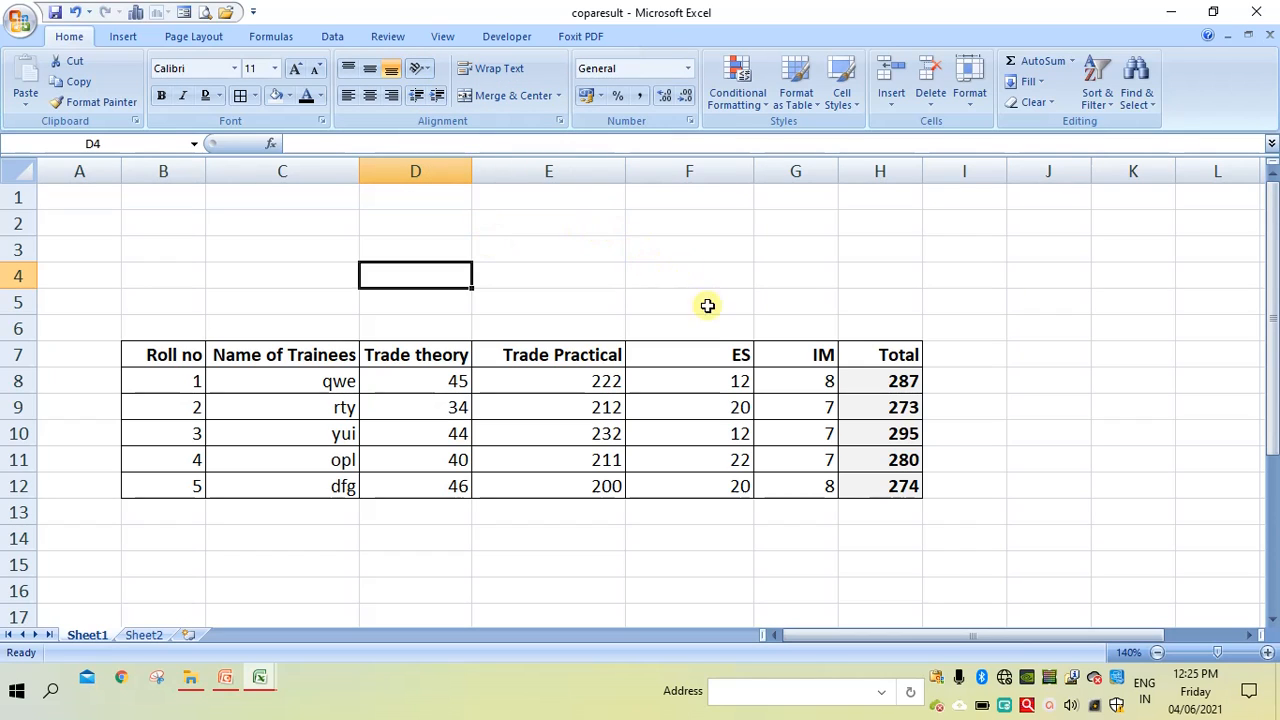
Increase the indent of the ES heading in F7 by several levels
left_click(706, 360)
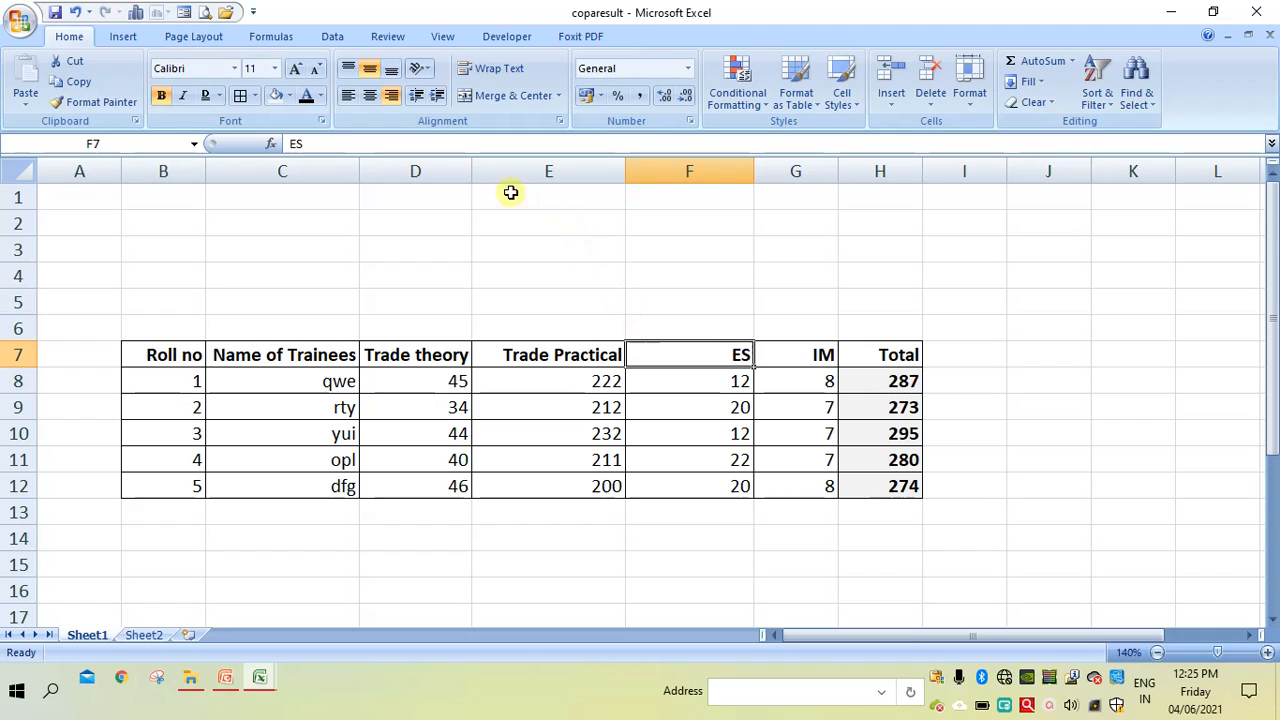
left_click(437, 97)
left_click(437, 97)
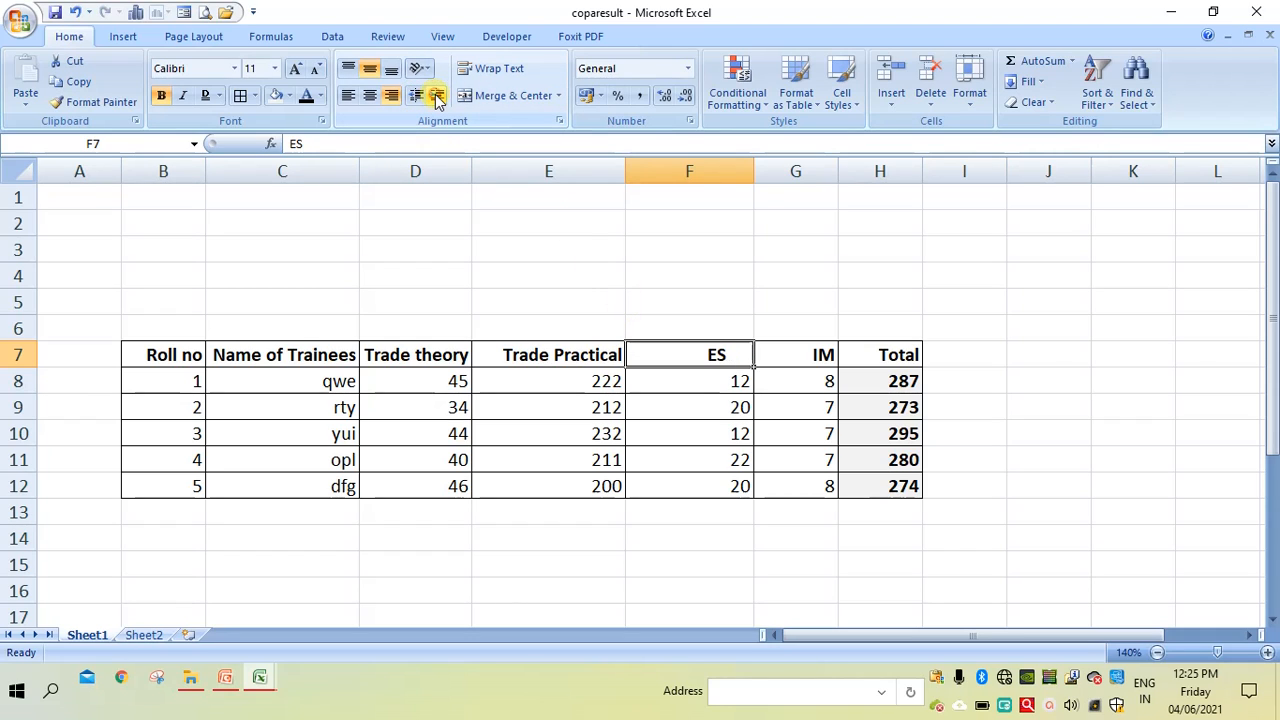
left_click(437, 97)
left_click(437, 97)
left_click(437, 97)
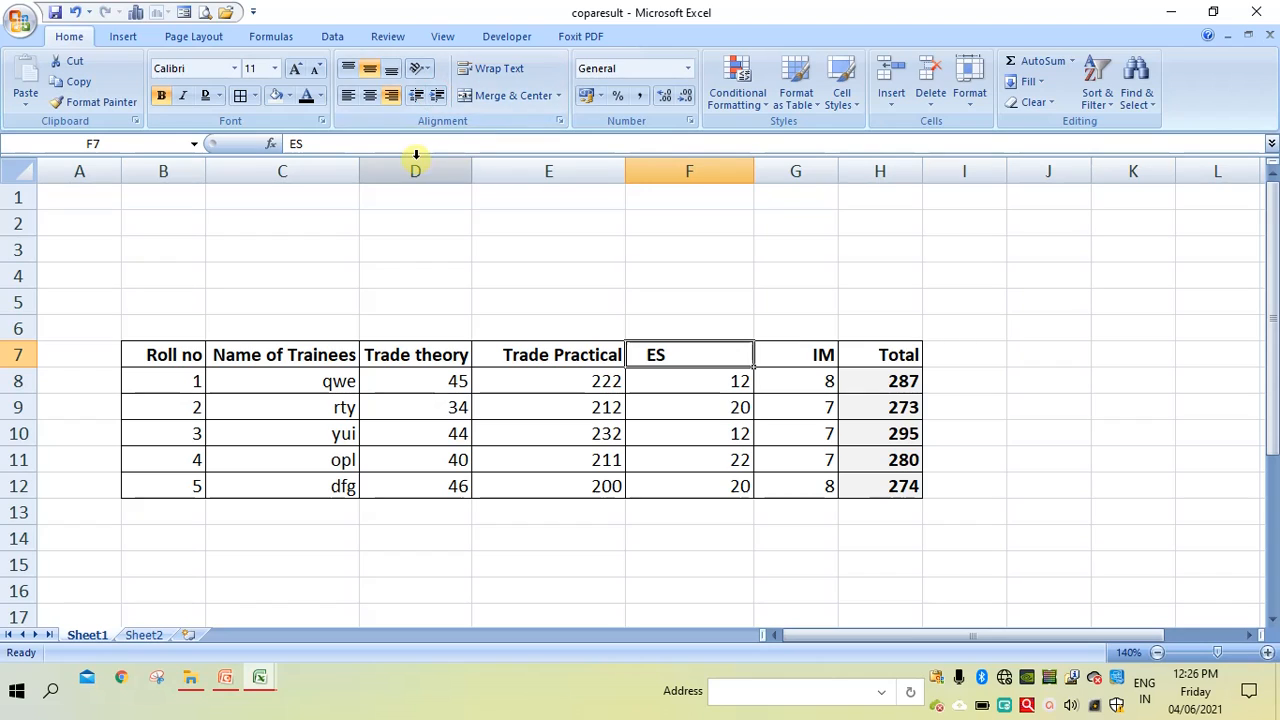
Decrease the indent of the ES heading in F7 by a few levels and deselect the cell
left_click(417, 103)
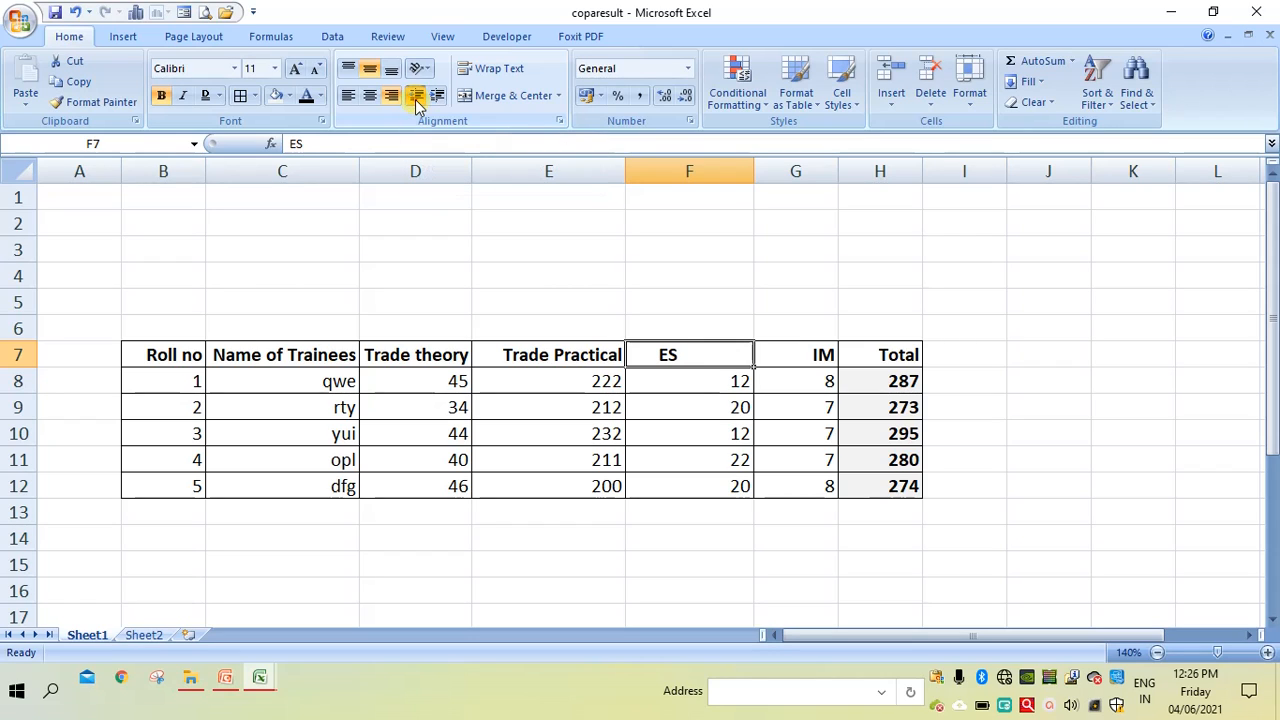
left_click(417, 103)
left_click(417, 103)
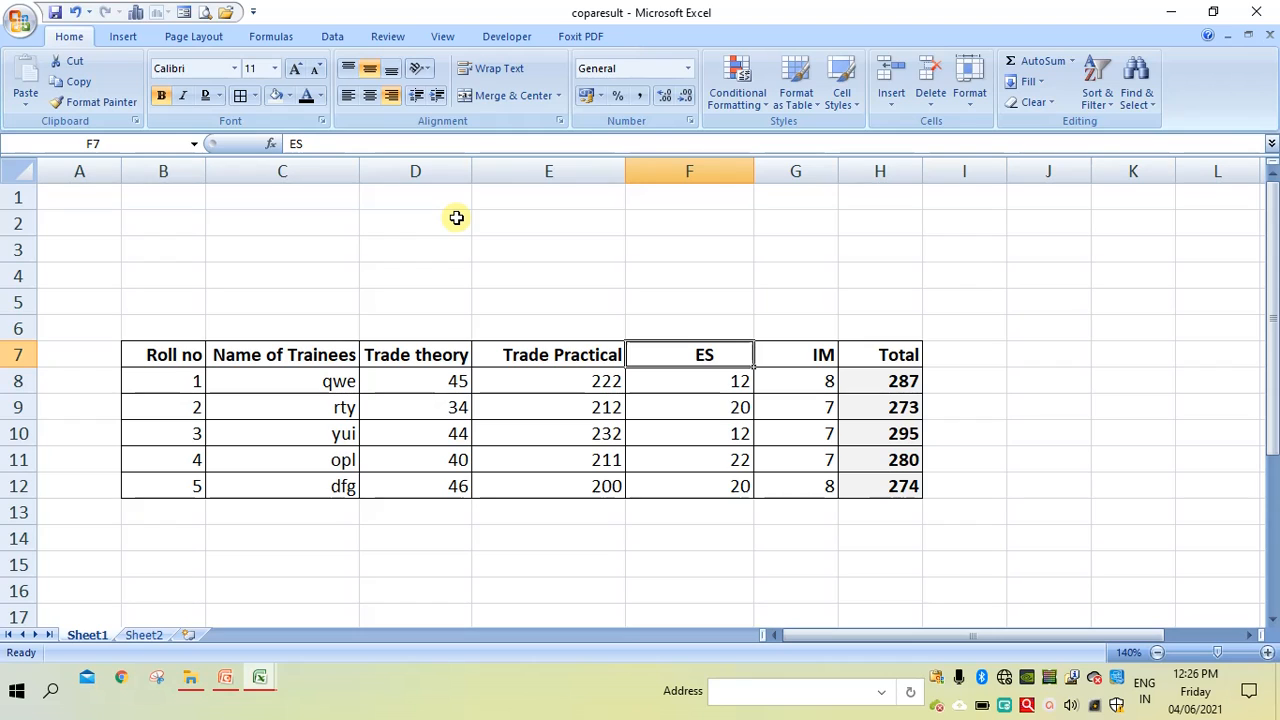
scroll(456, 218, "up", 2)
left_click(437, 250)
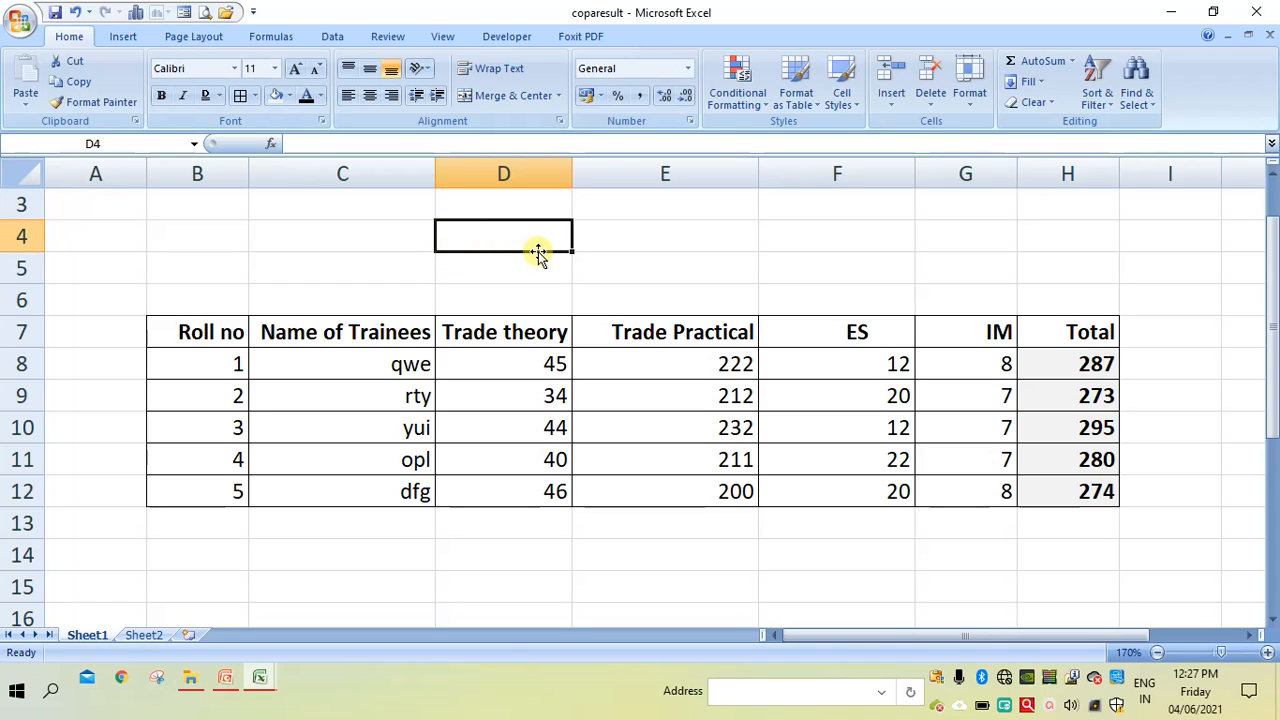
Merge and center cells D4 and E4 above the table, and select the result to check that it acts as one cell
left_click(629, 276)
left_click(494, 233)
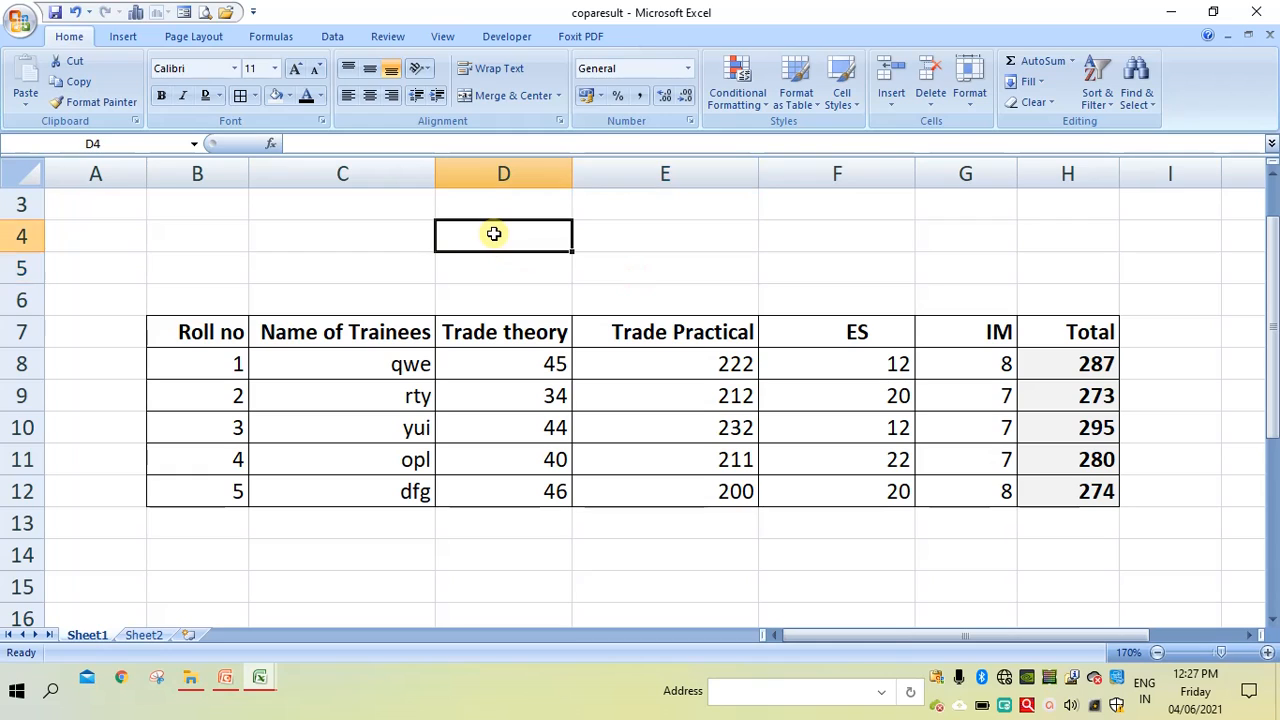
left_click(617, 238)
left_click(518, 229)
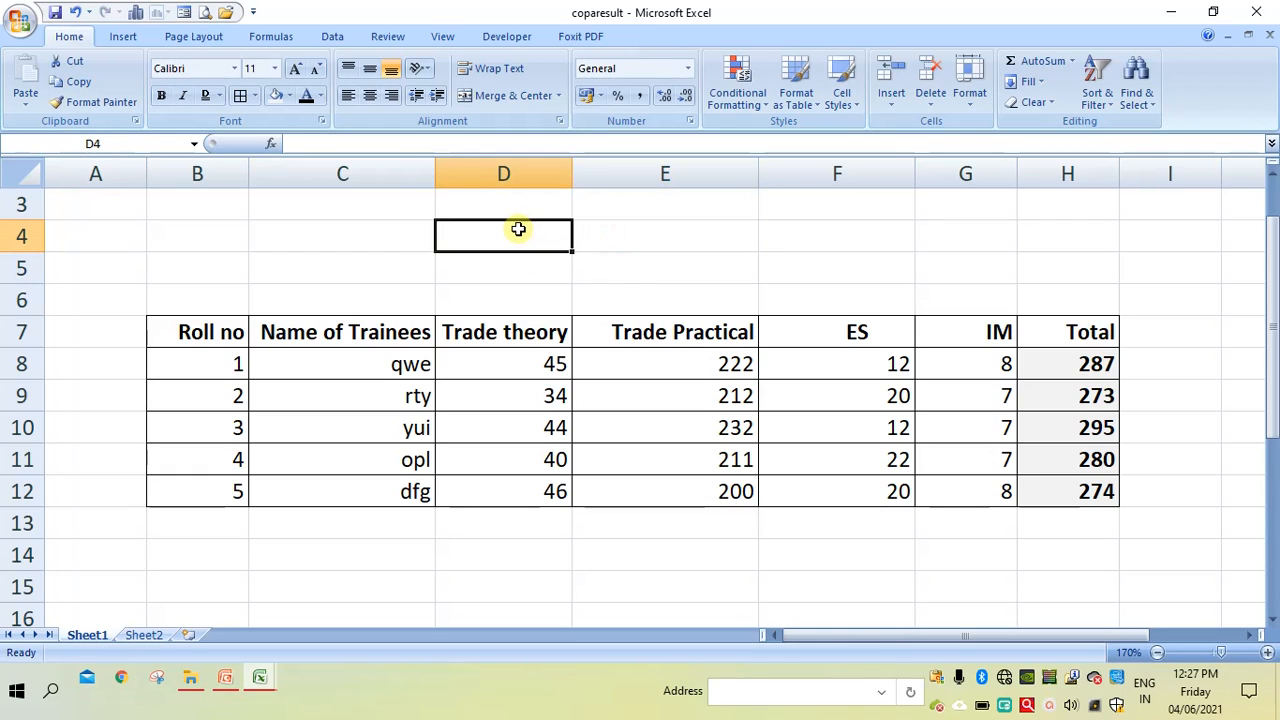
left_click(614, 230)
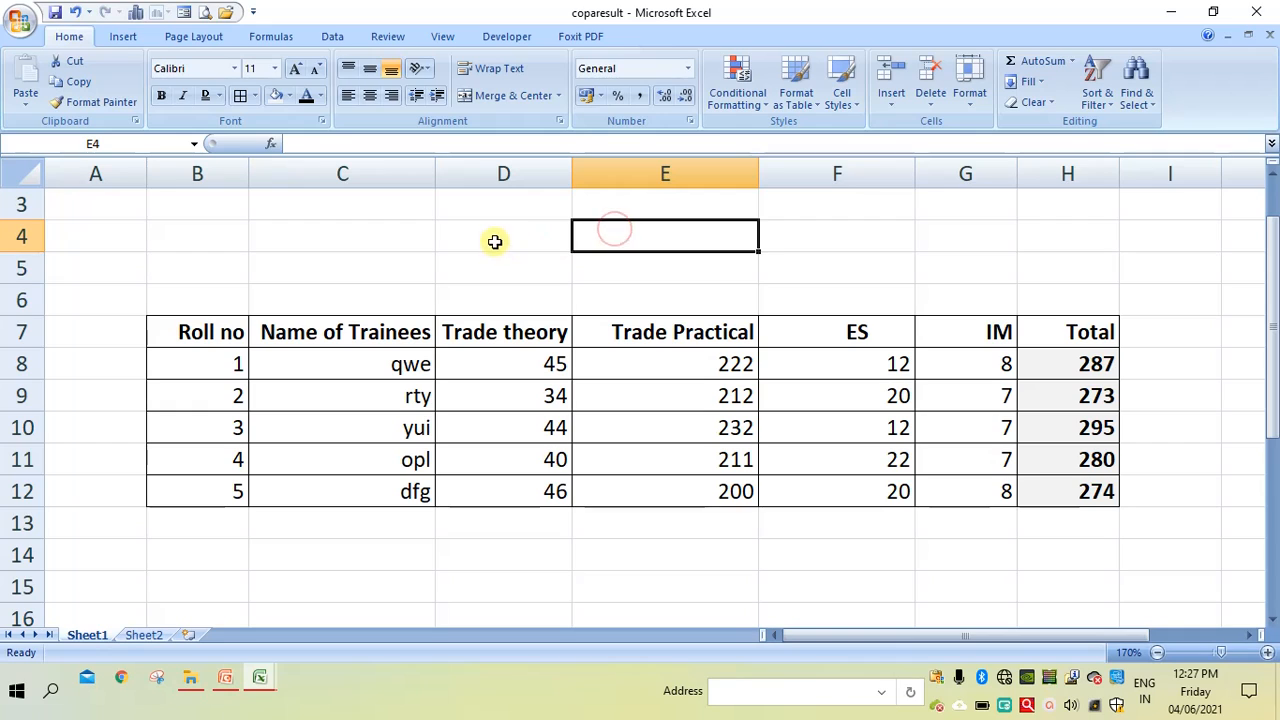
left_click_drag(493, 237, 625, 238)
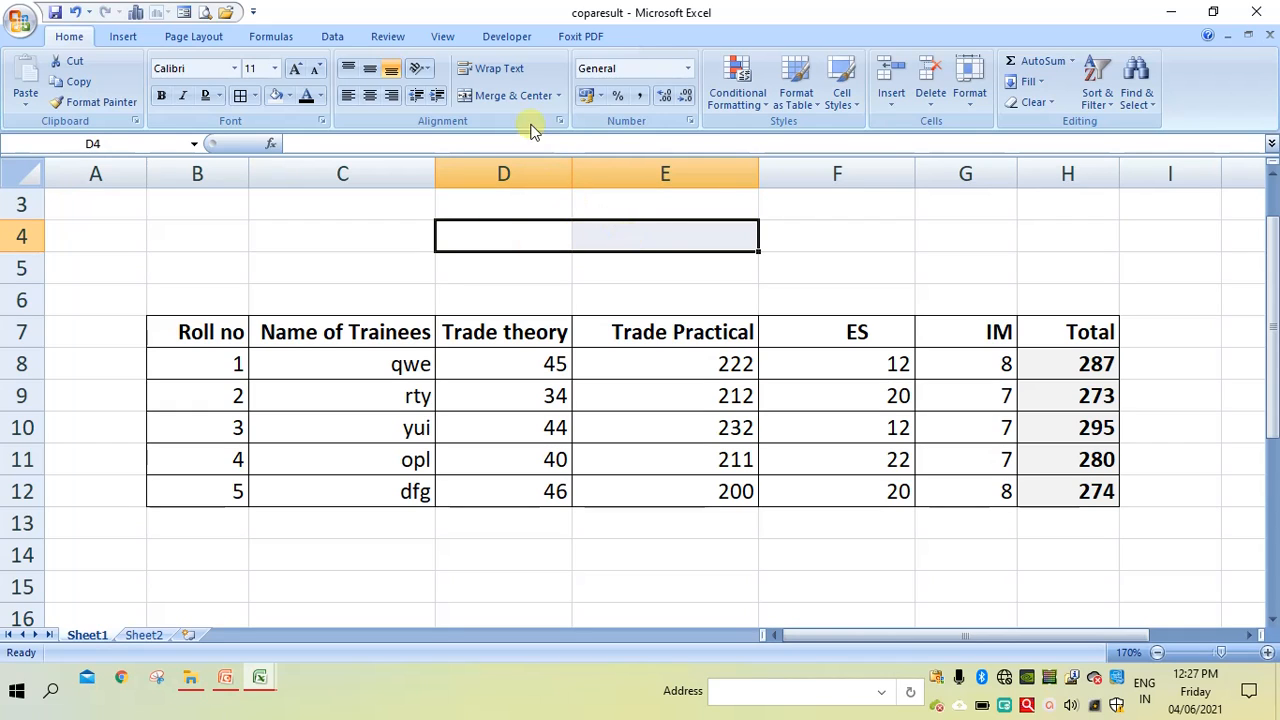
left_click(515, 96)
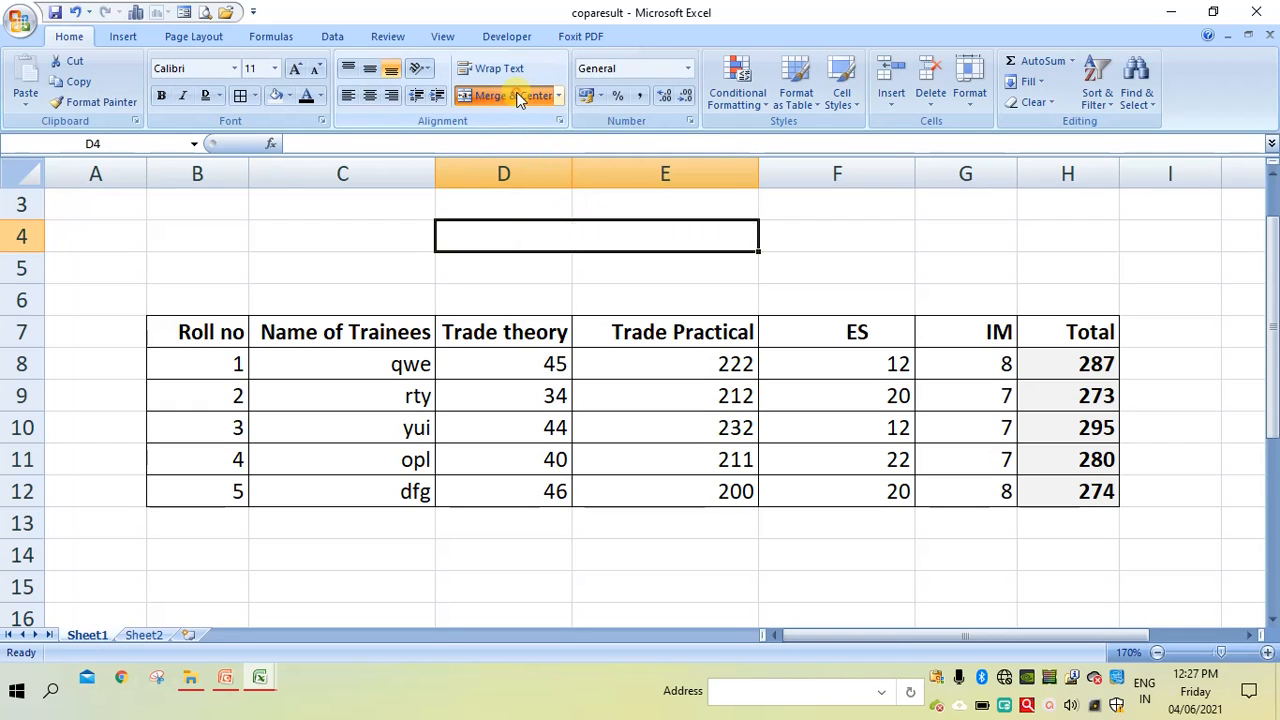
left_click(596, 303)
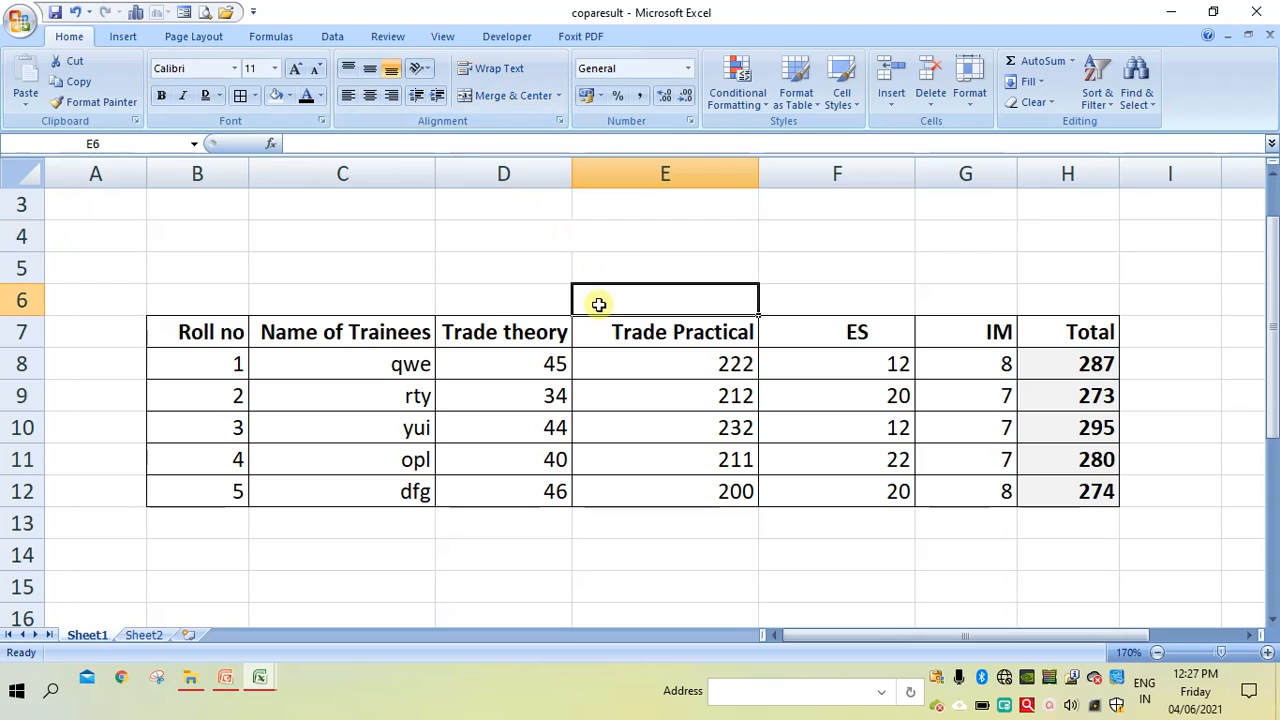
left_click(640, 237)
left_click(590, 276)
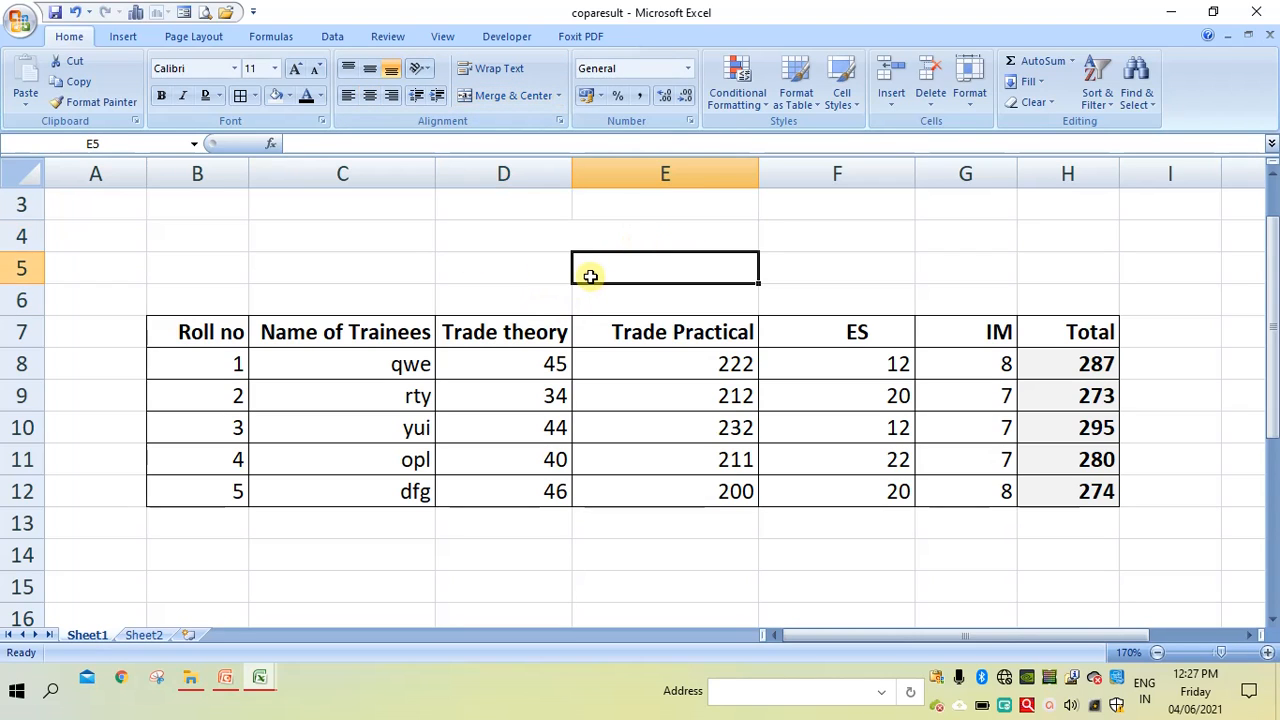
left_click(528, 233)
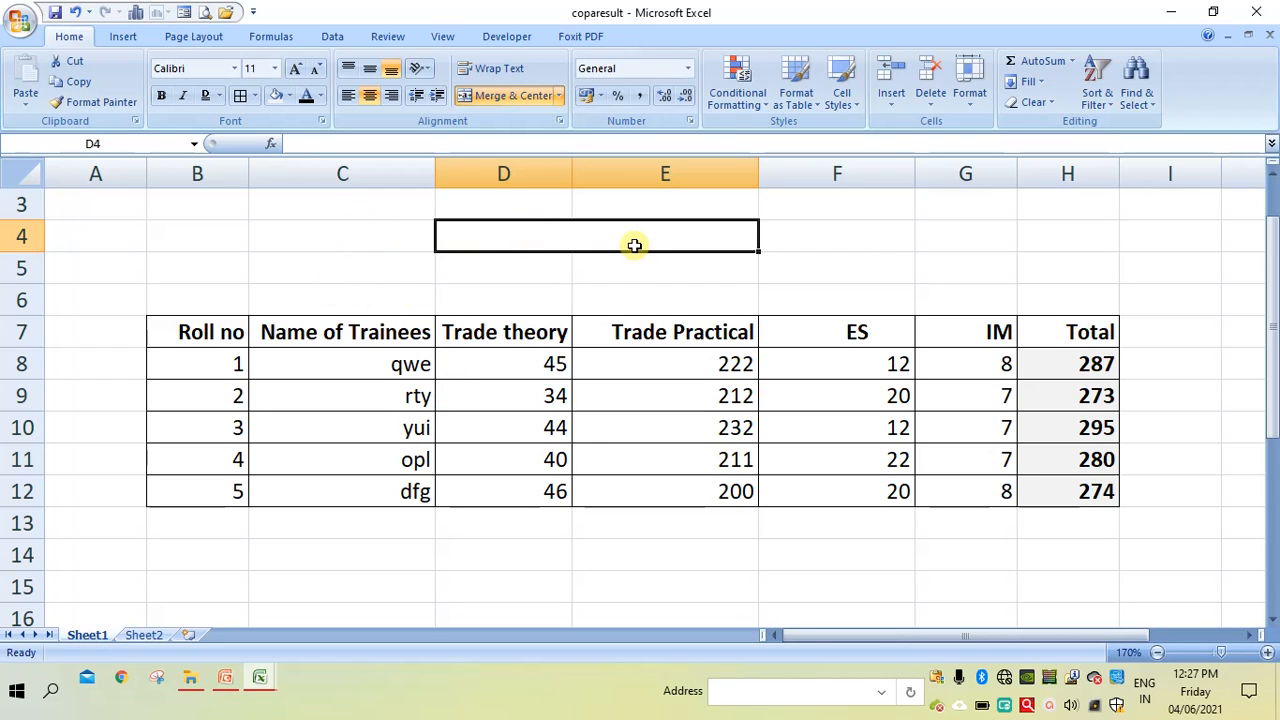
left_click(535, 548)
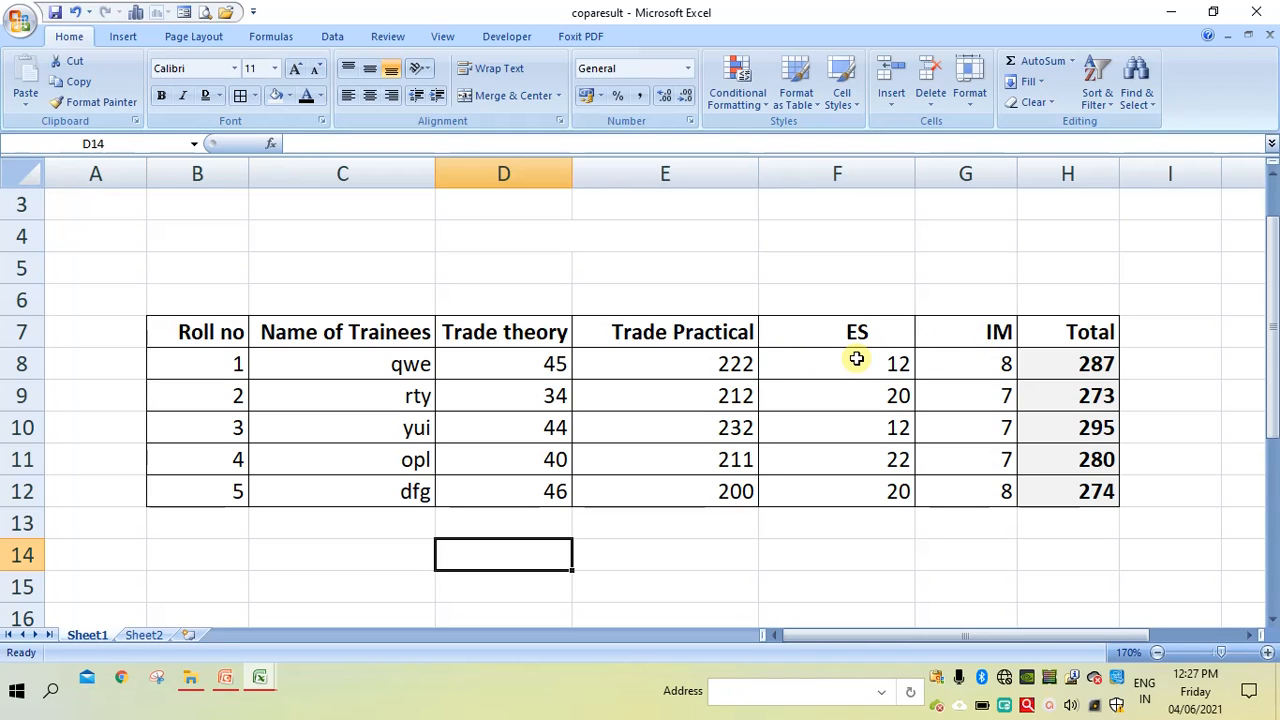
Enter the text "marks" in cell E6 above the Trade Practical heading
left_click(659, 299)
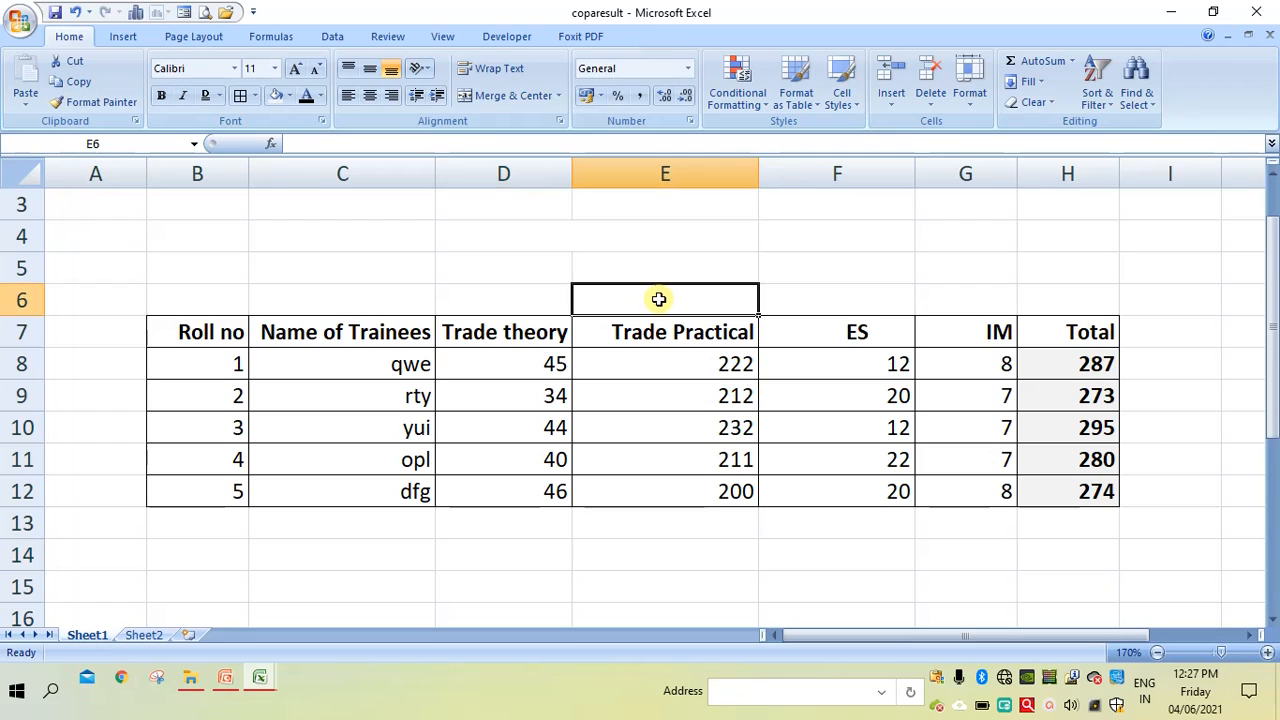
type("mar")
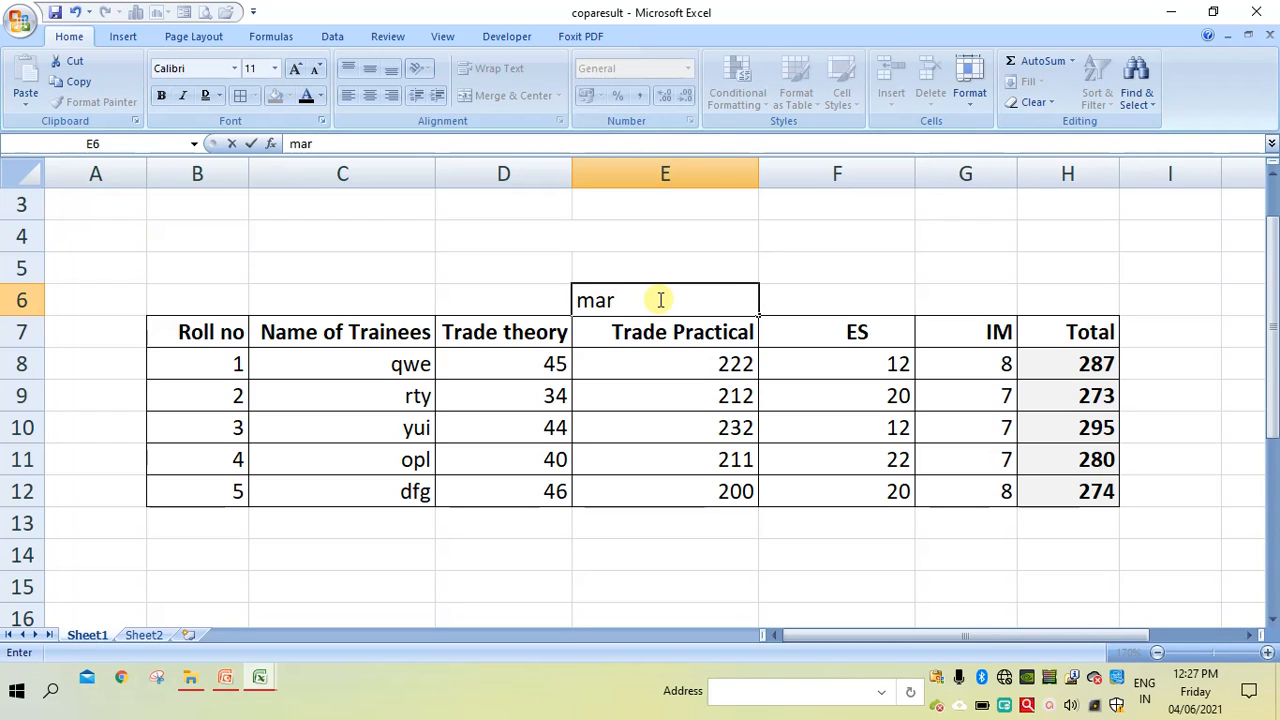
type("ks")
left_click(628, 396)
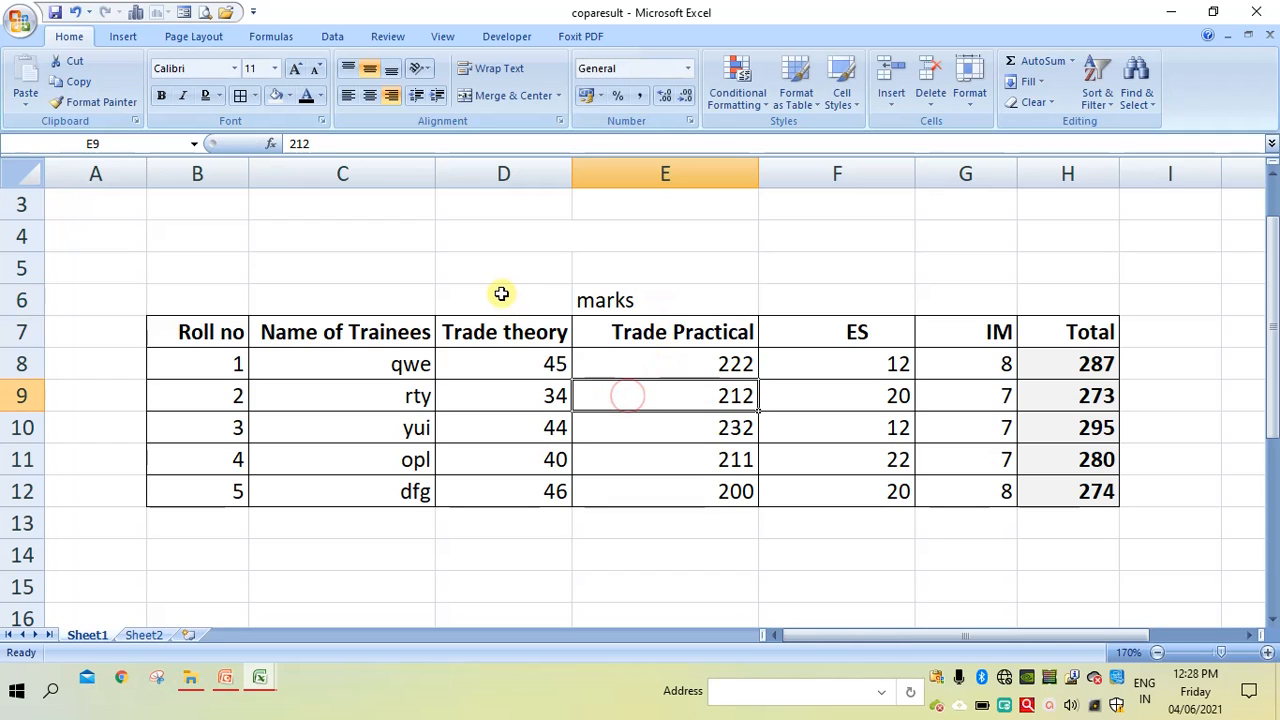
Apply borders around every cell of D6:G6 in the marks row
left_click_drag(501, 294, 937, 294)
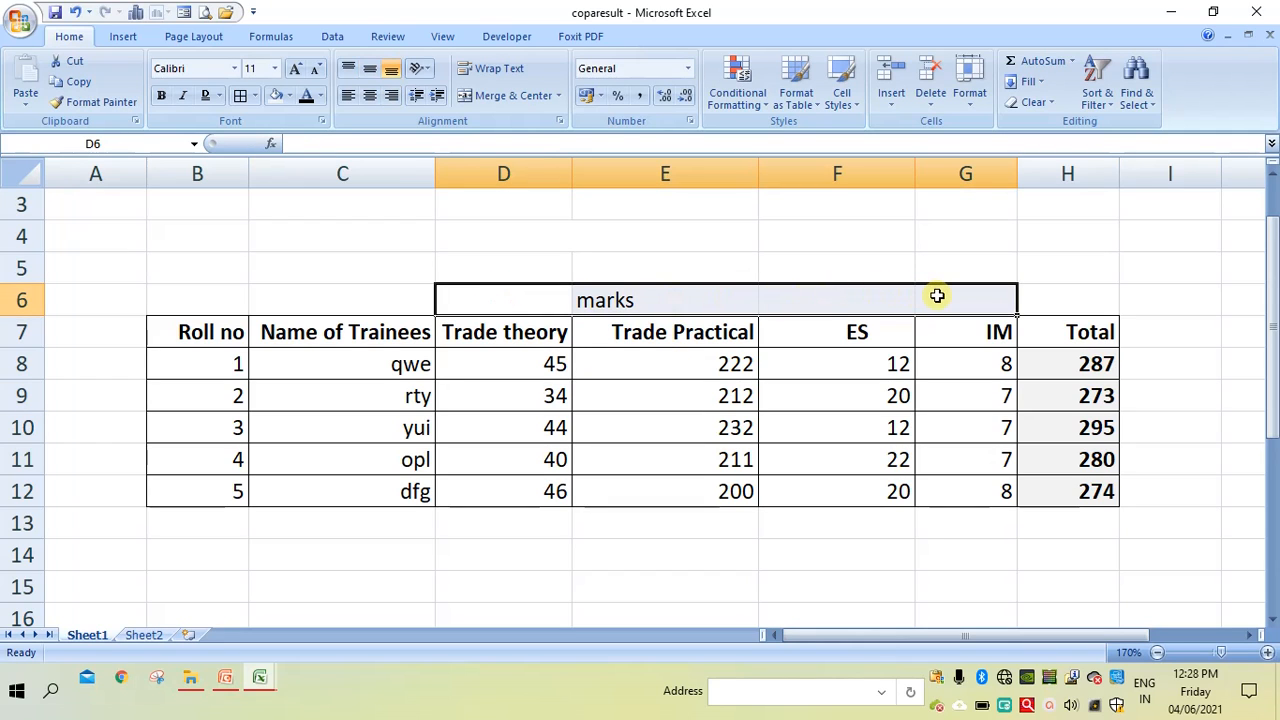
left_click(240, 95)
left_click(703, 595)
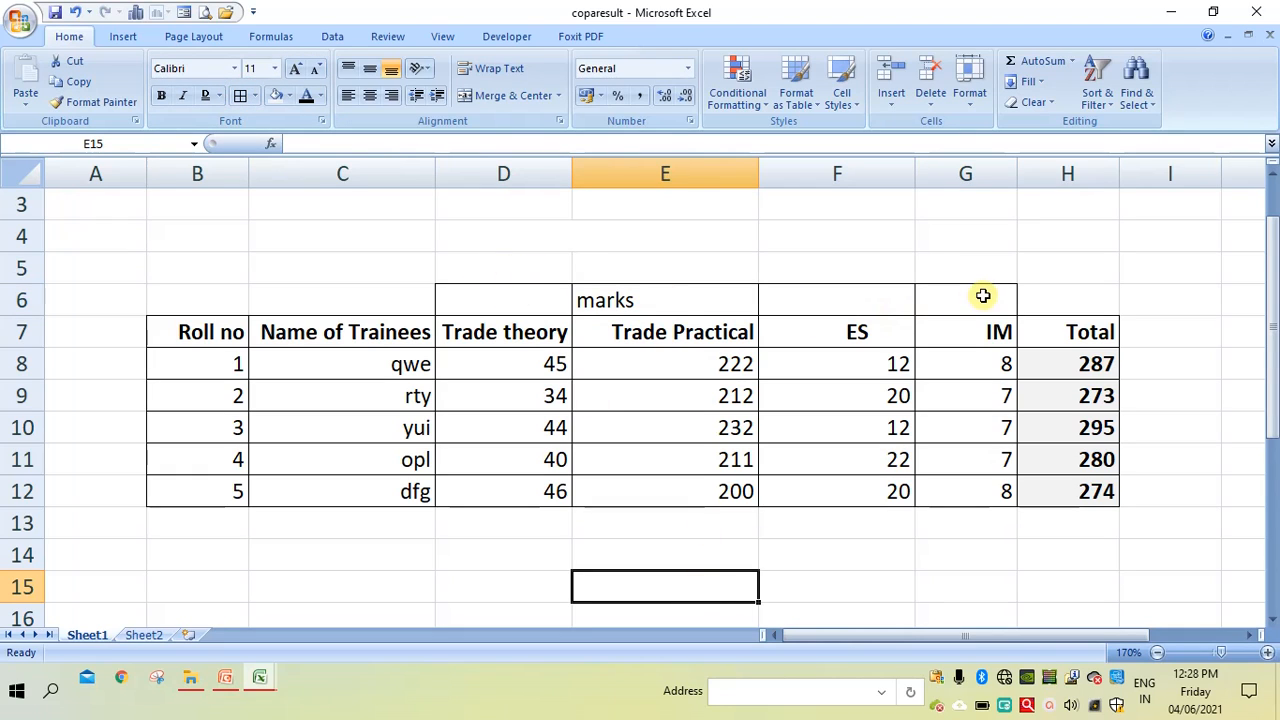
Merge and center D6:G6 so that "marks" spans the four subject columns
left_click_drag(497, 299, 943, 291)
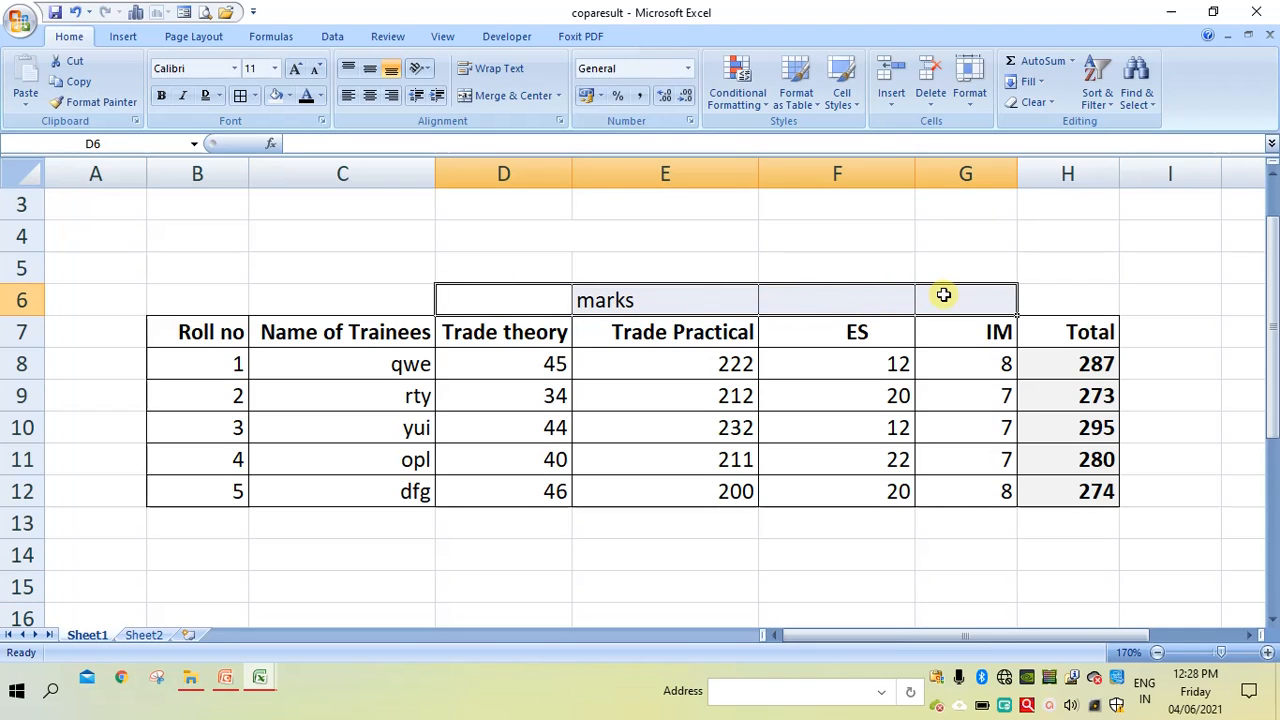
left_click(498, 93)
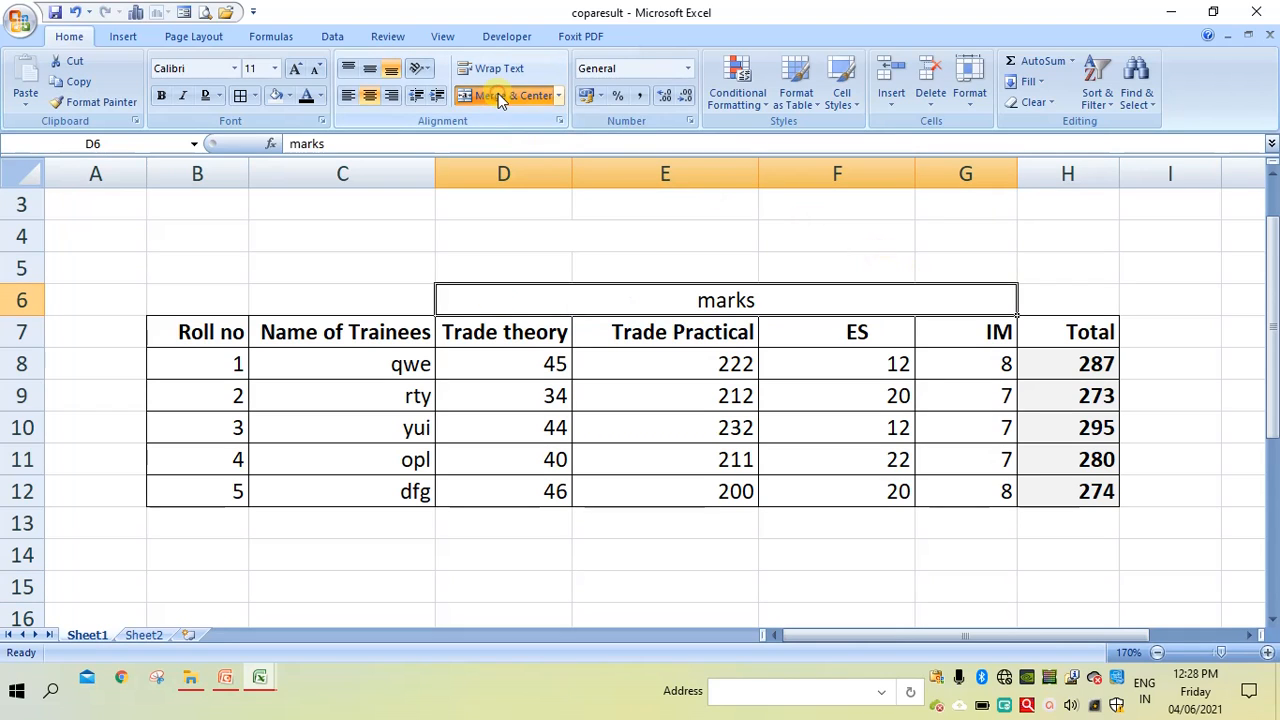
left_click(694, 563)
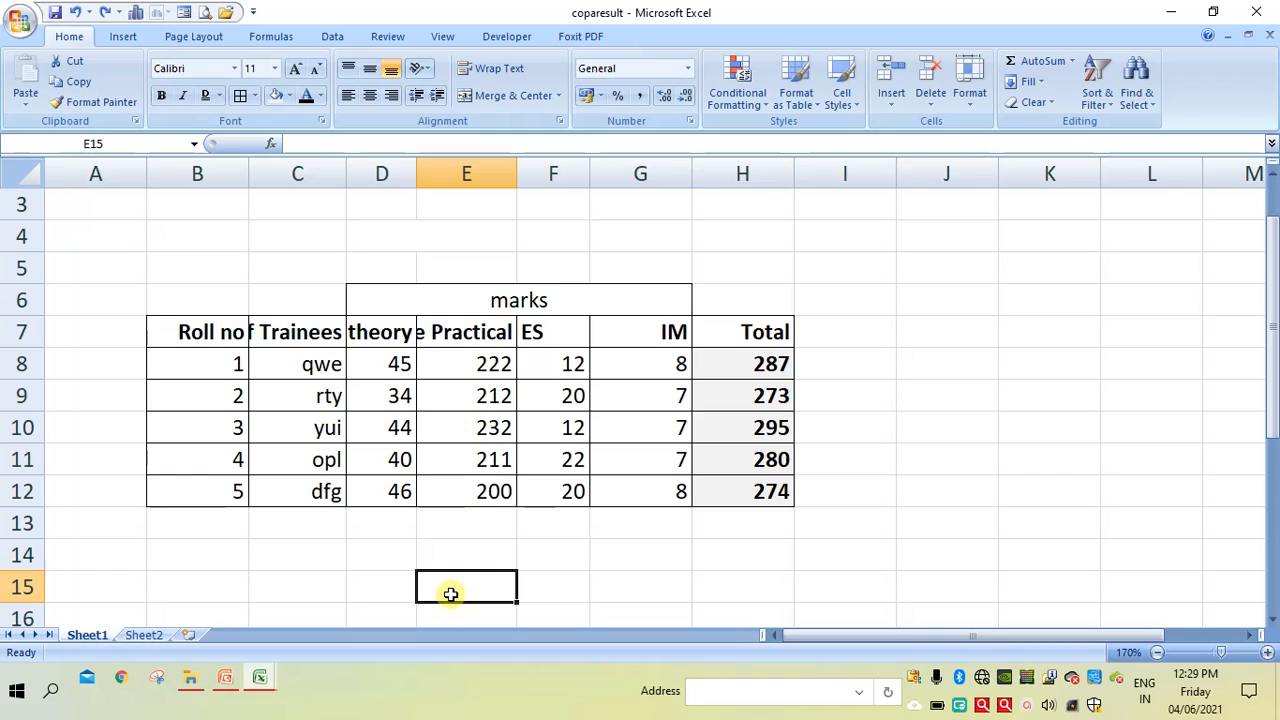
Wrap the text of the headings Name of Trainees, Trade theory and Trade Practical in C7, D7 and E7
left_click(524, 248)
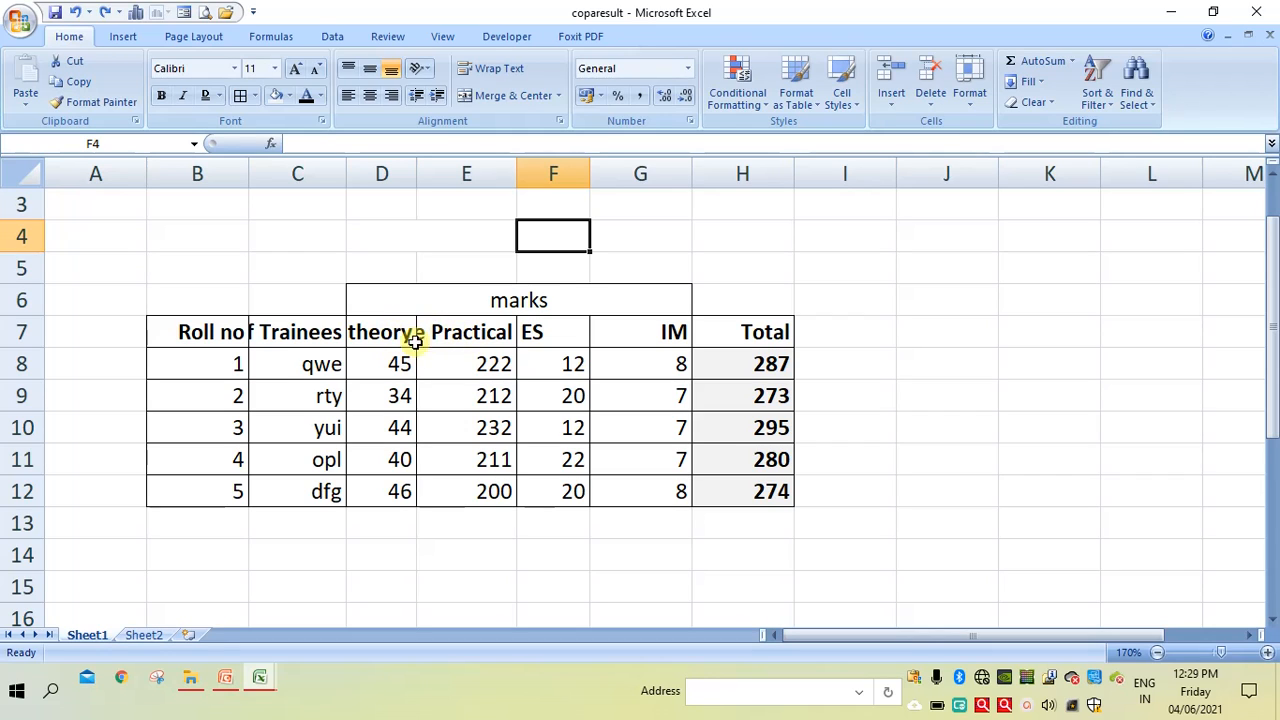
left_click(314, 333)
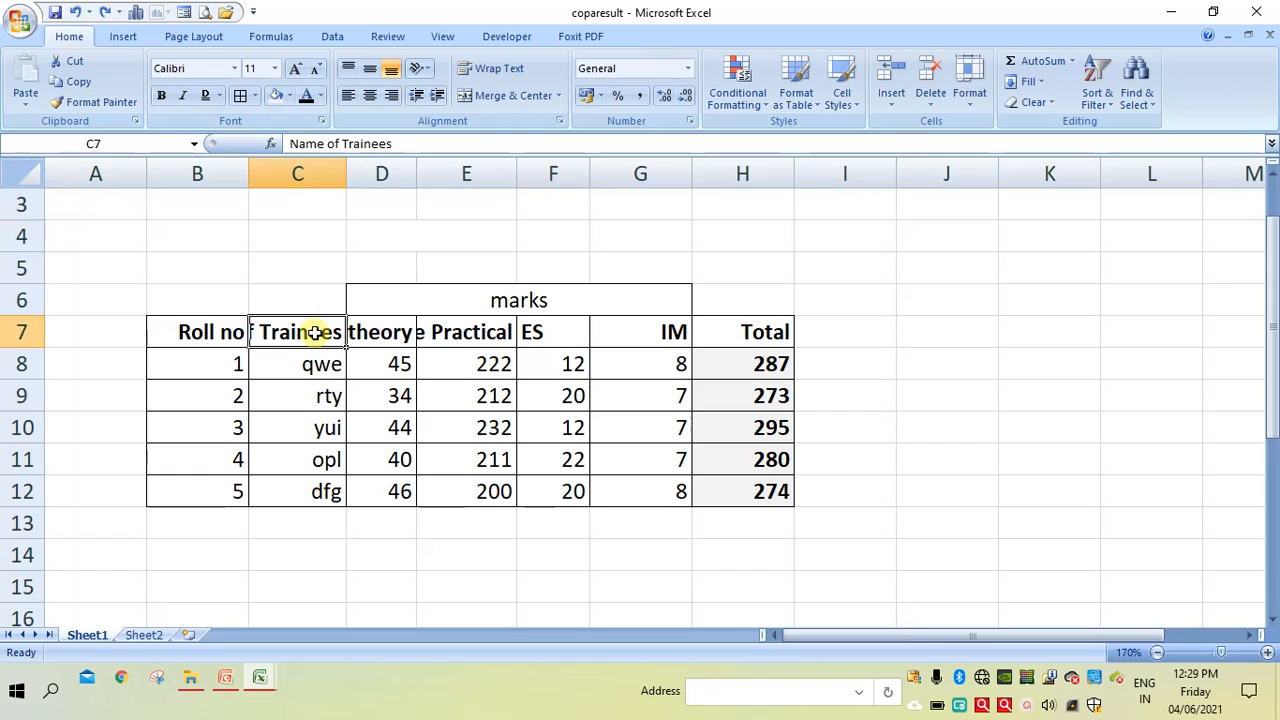
left_click(492, 70)
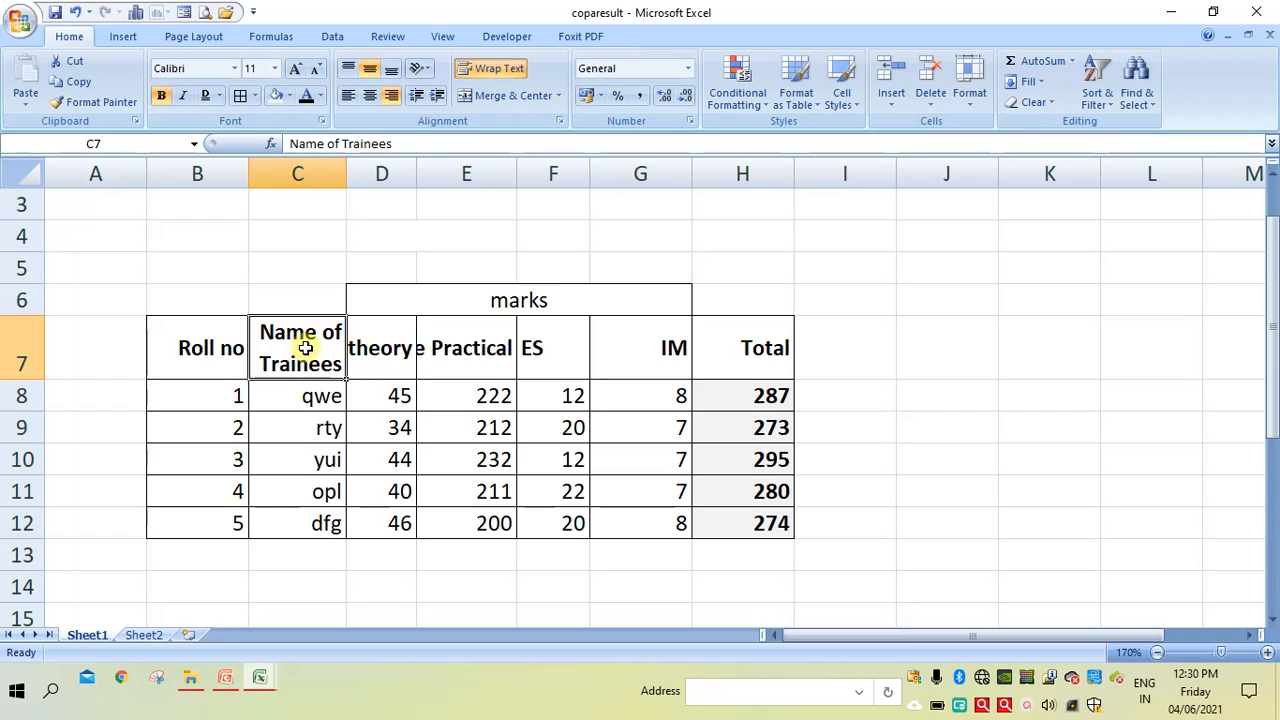
left_click(376, 358)
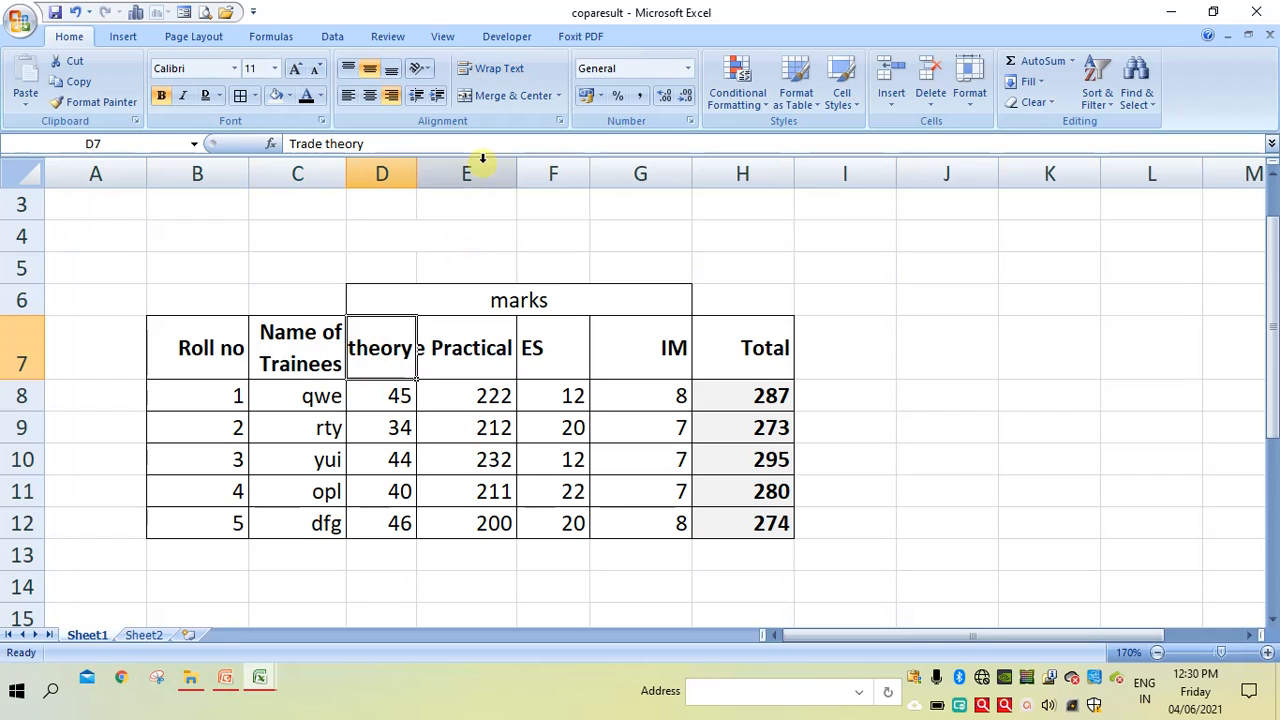
left_click(490, 72)
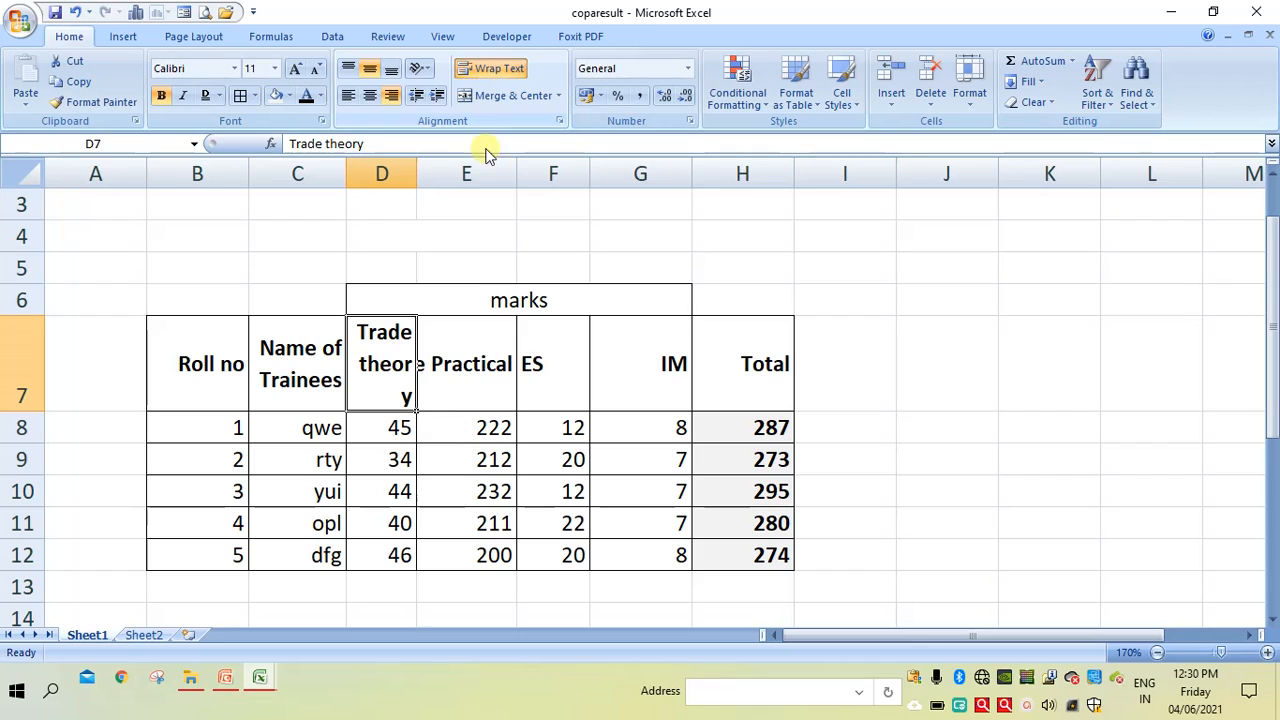
left_click(480, 347)
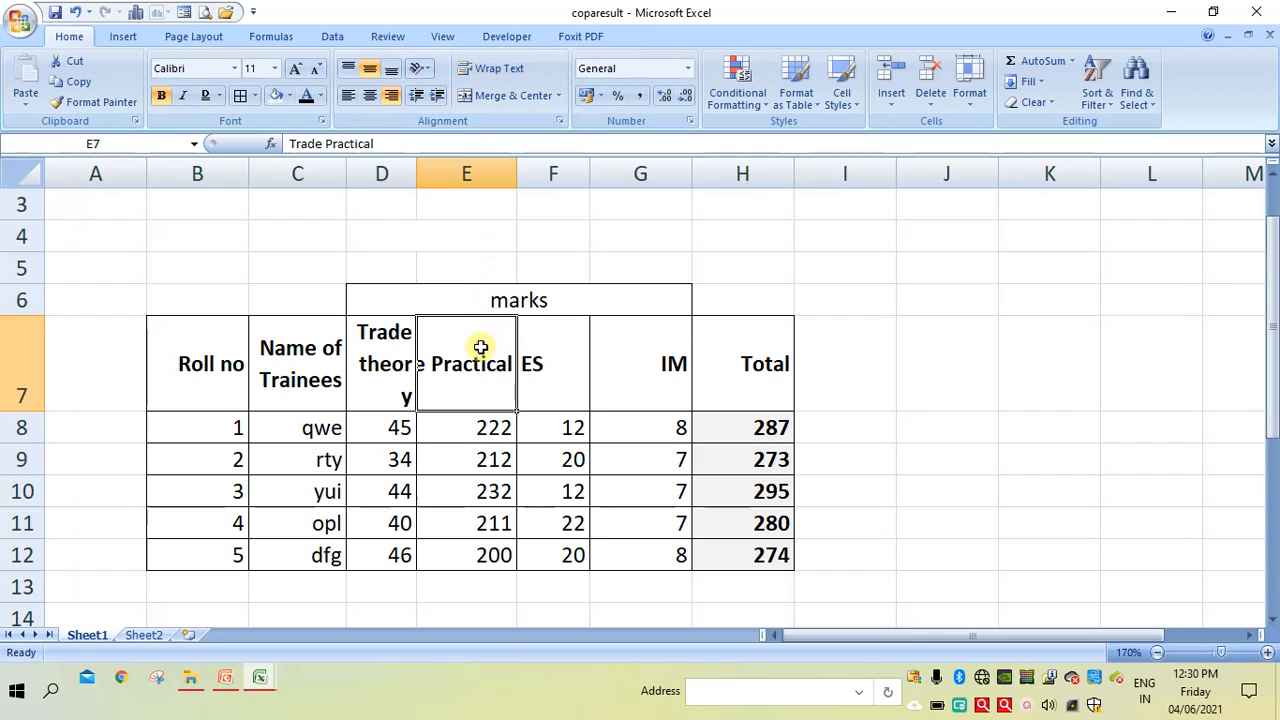
left_click(490, 68)
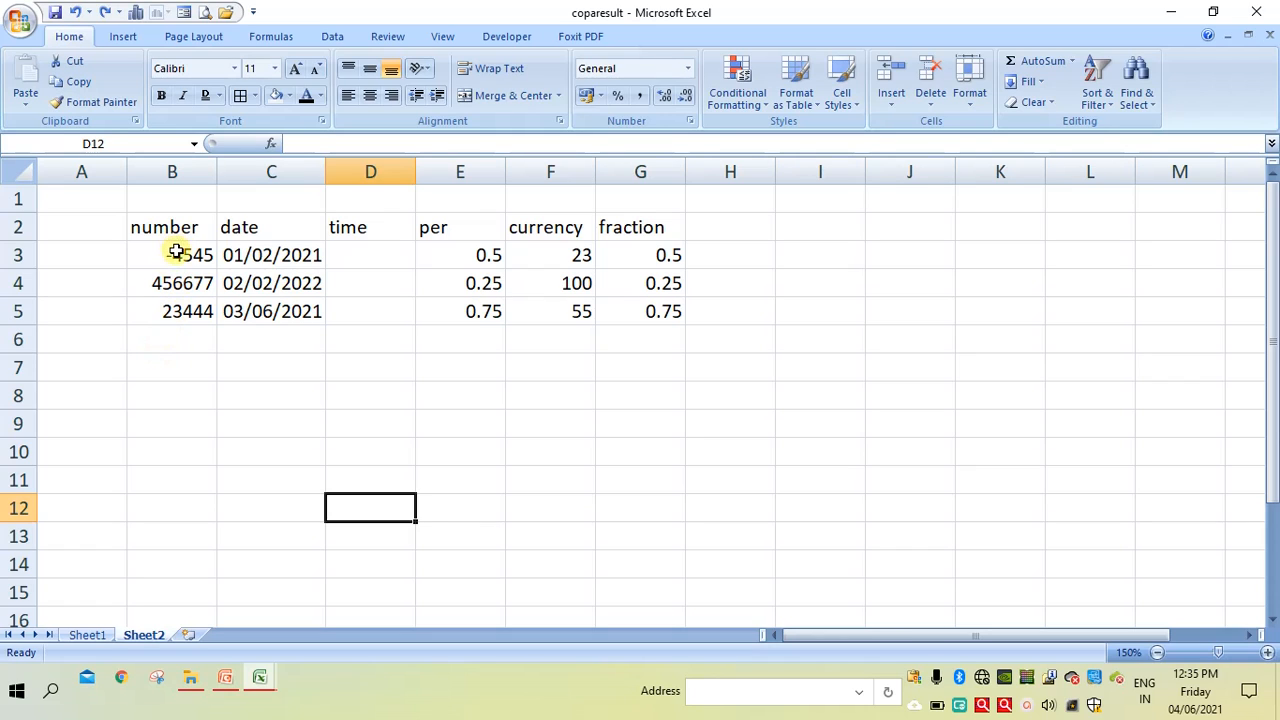
Format the values B3:B5 on Sheet2 as Number with 2 decimal places and the 1000 separator
left_click_drag(176, 252, 176, 304)
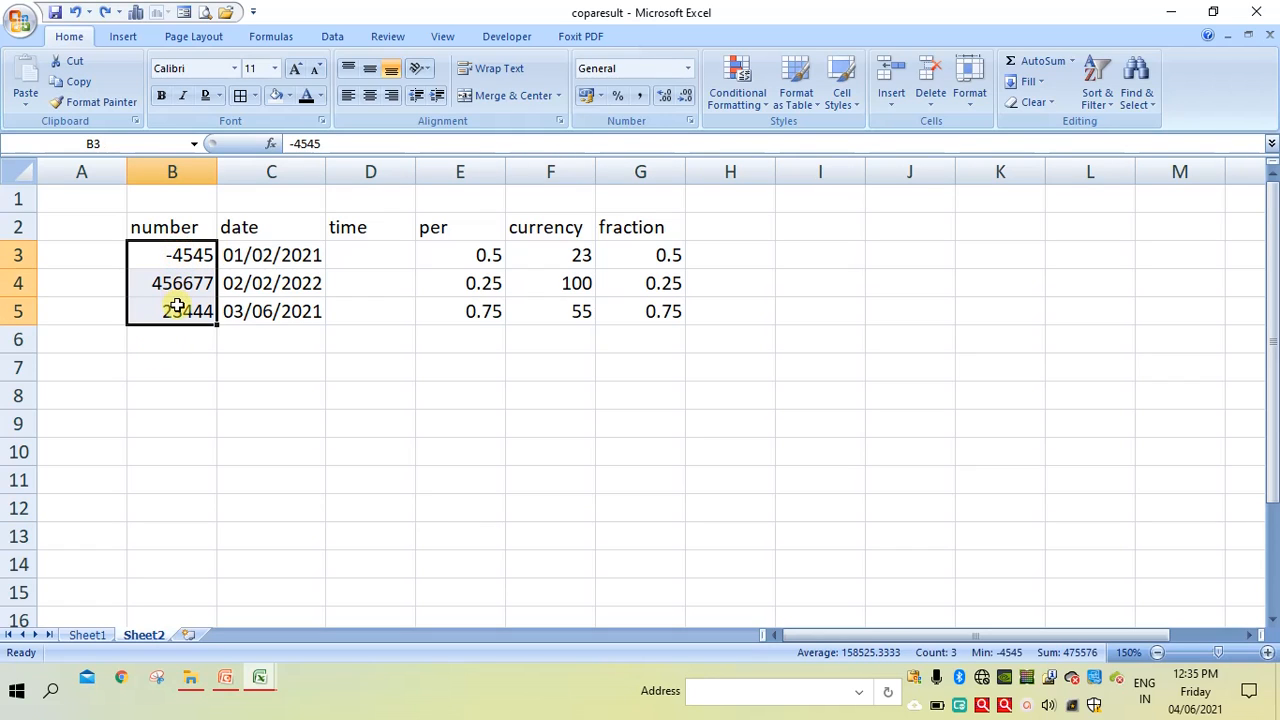
left_click(688, 70)
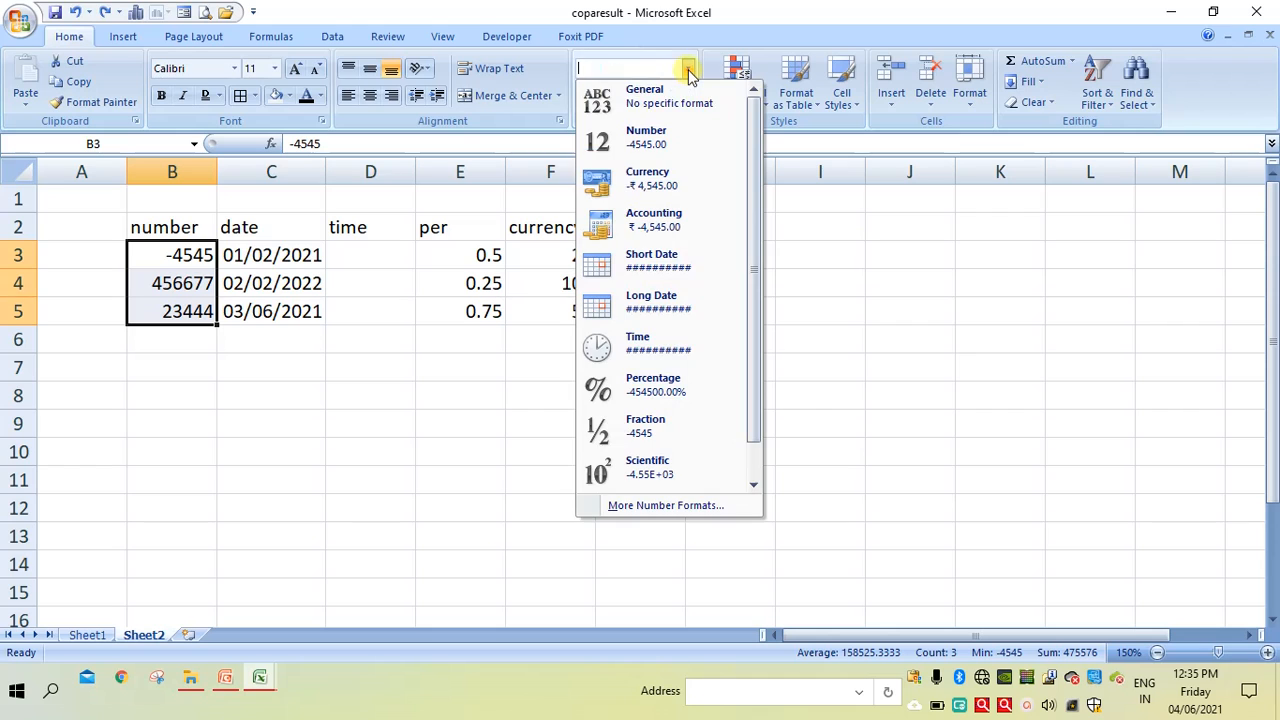
left_click(668, 506)
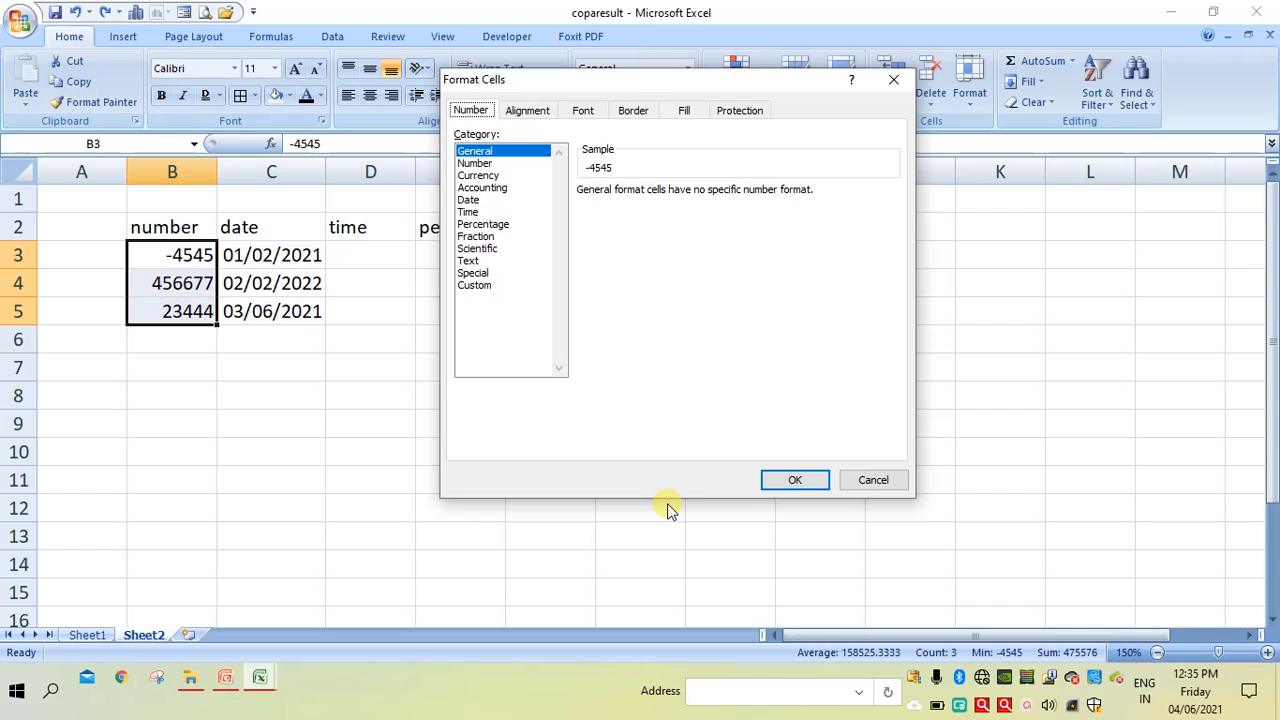
left_click(481, 164)
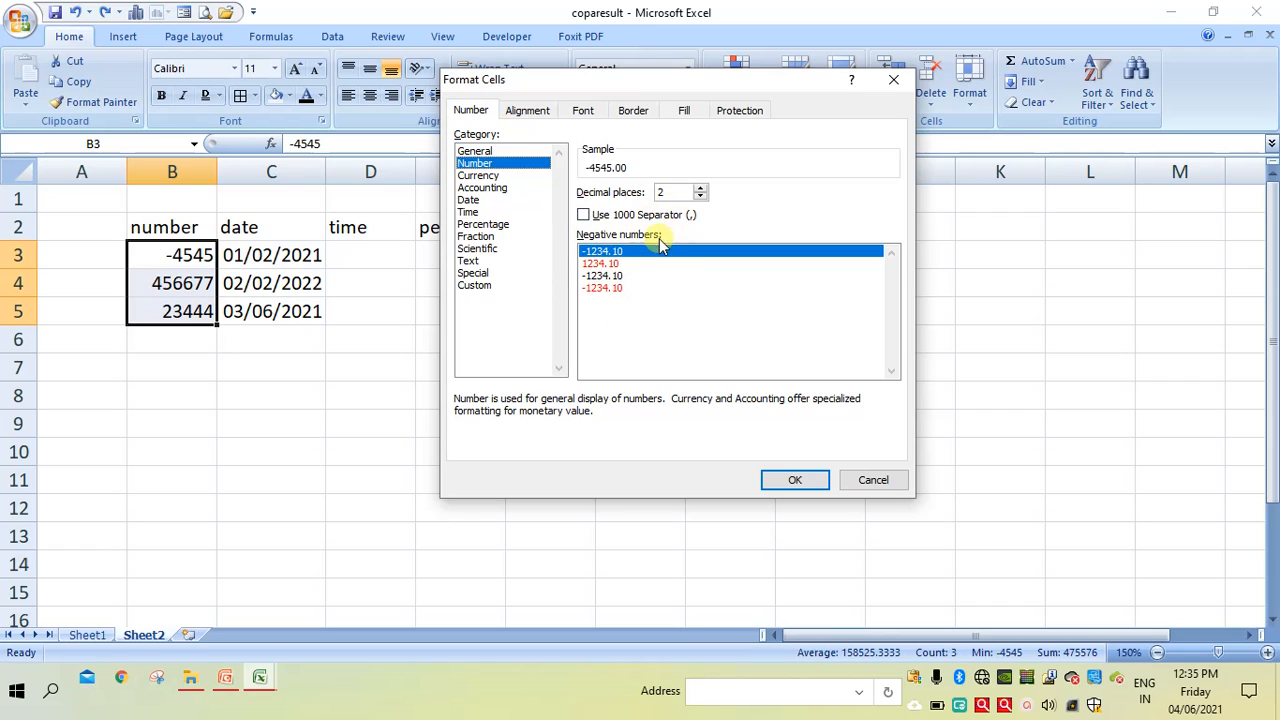
left_click(583, 215)
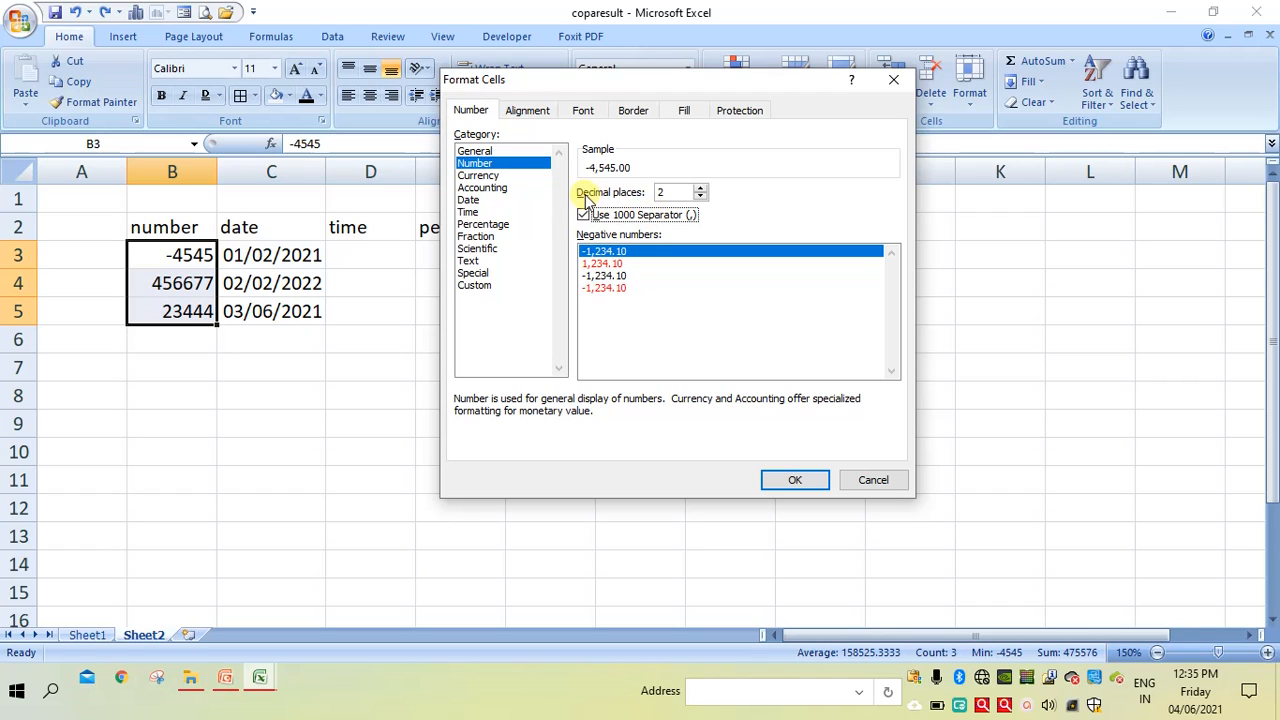
left_click(701, 193)
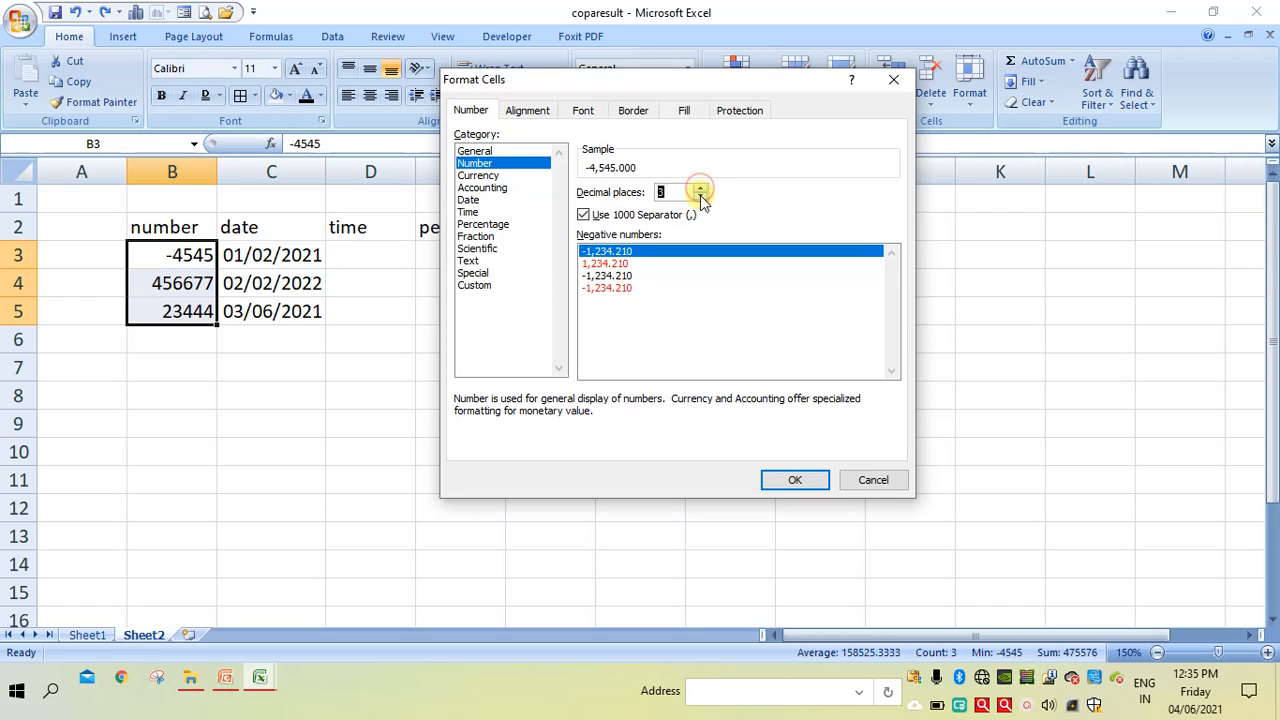
left_click(701, 190)
left_click(701, 197)
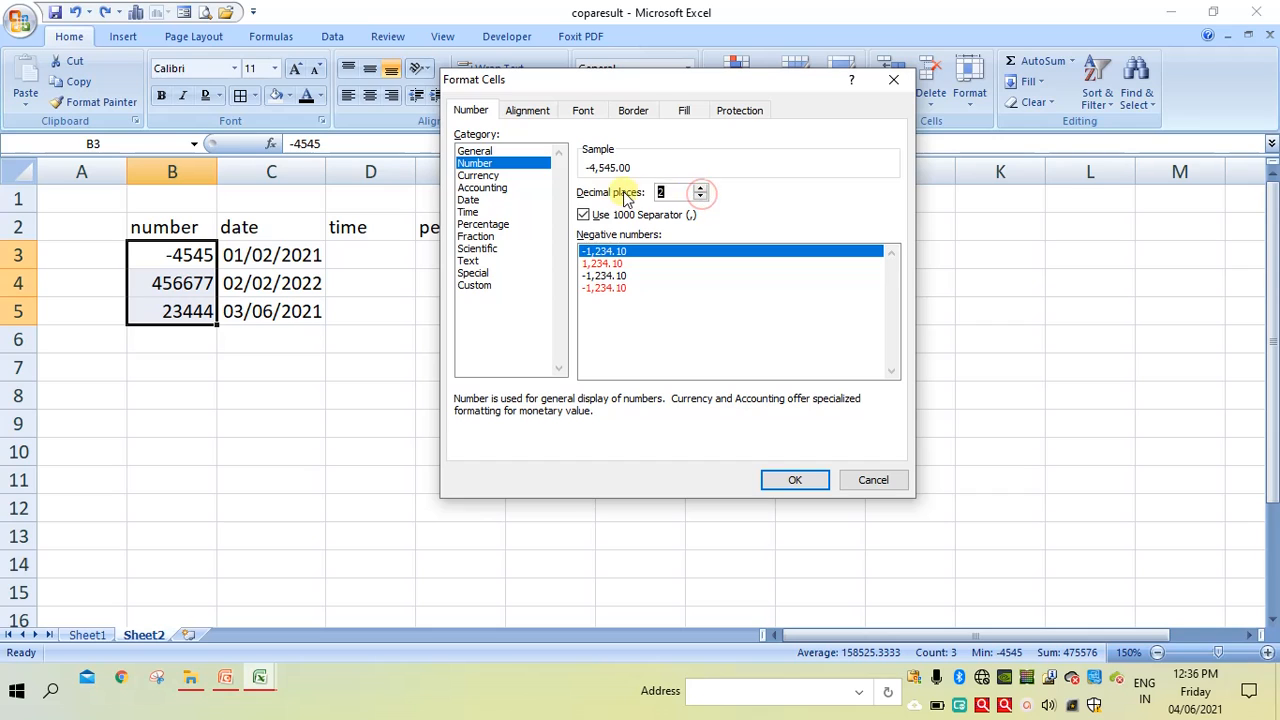
left_click(803, 480)
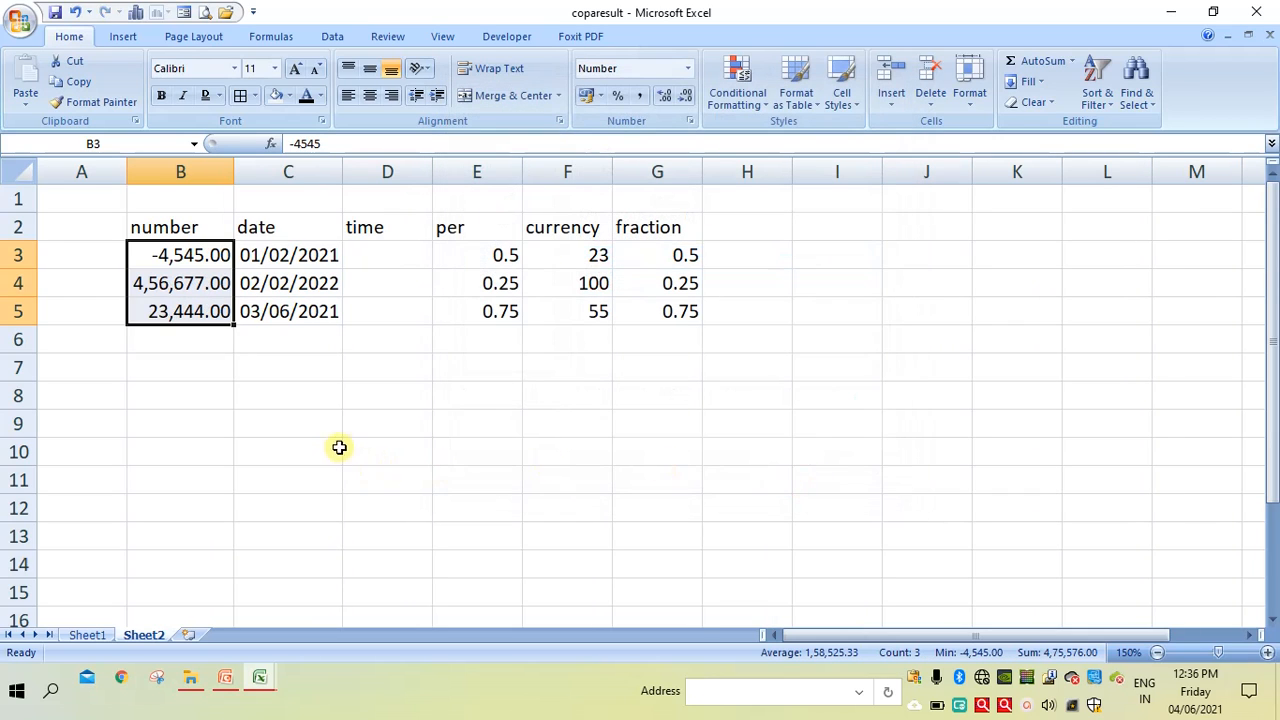
left_click(290, 437)
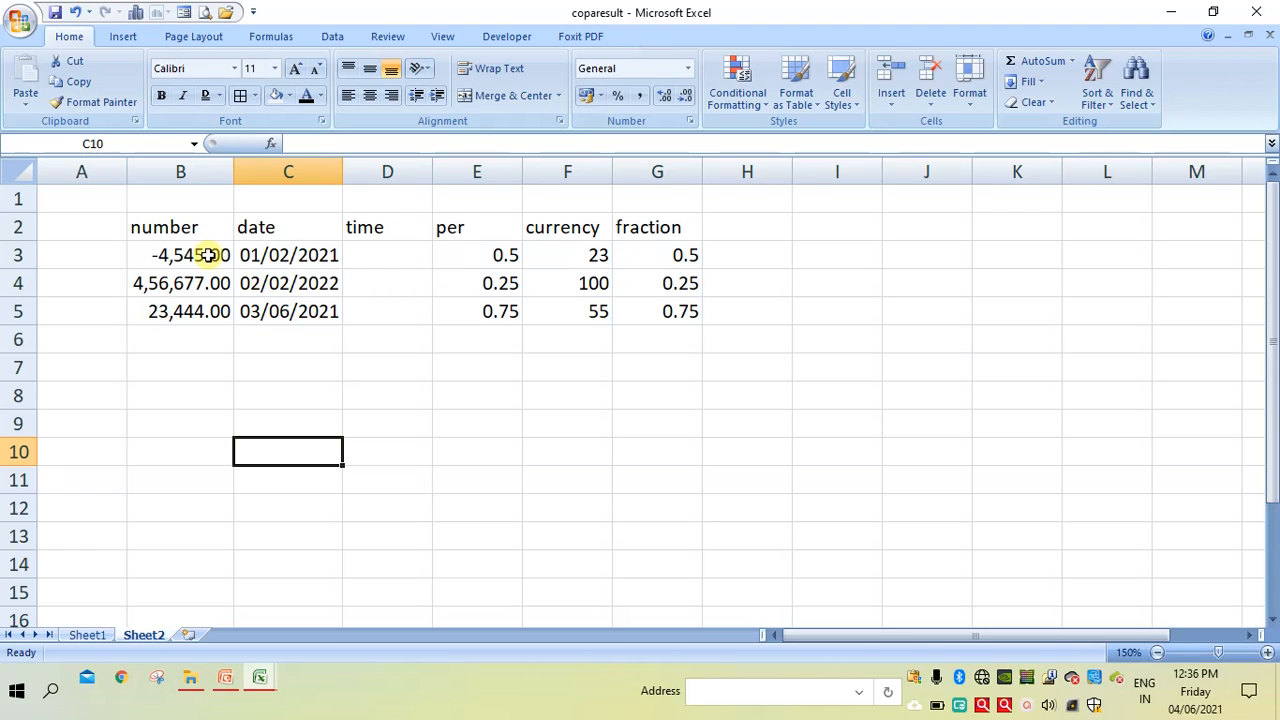
Set the negative number style of B3:B5 to red without a minus sign
left_click_drag(205, 255, 180, 310)
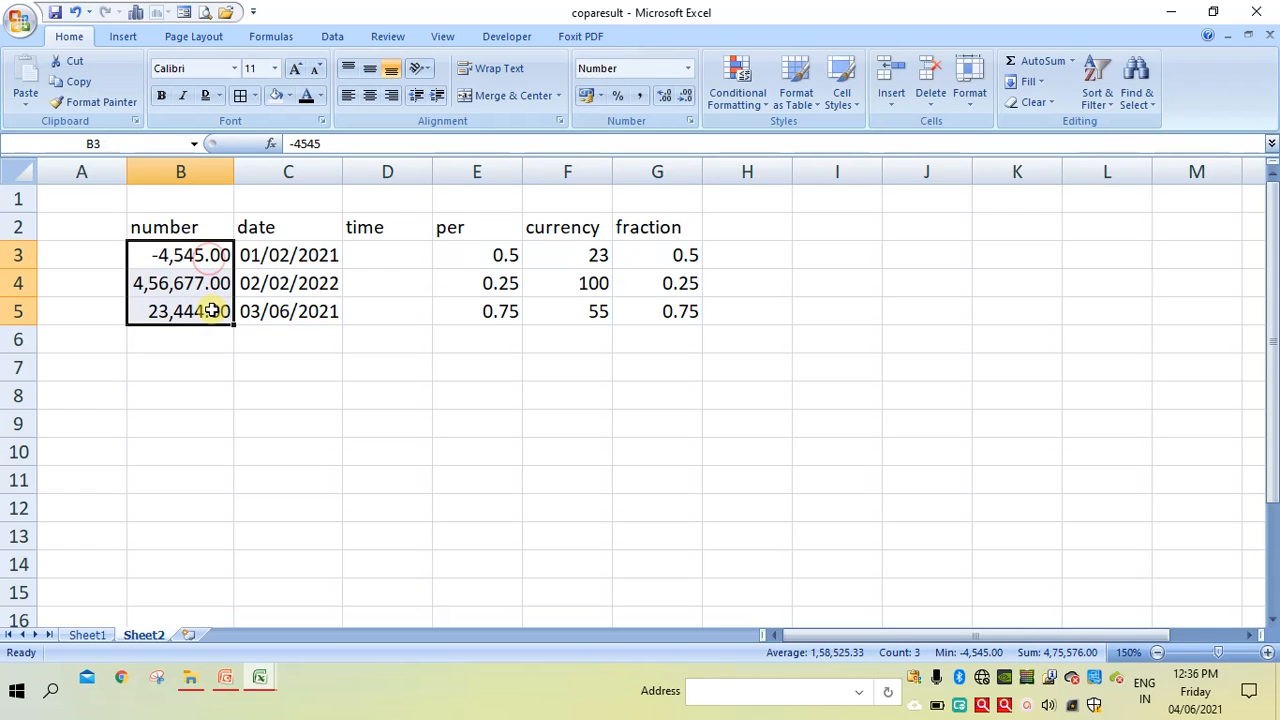
left_click(689, 69)
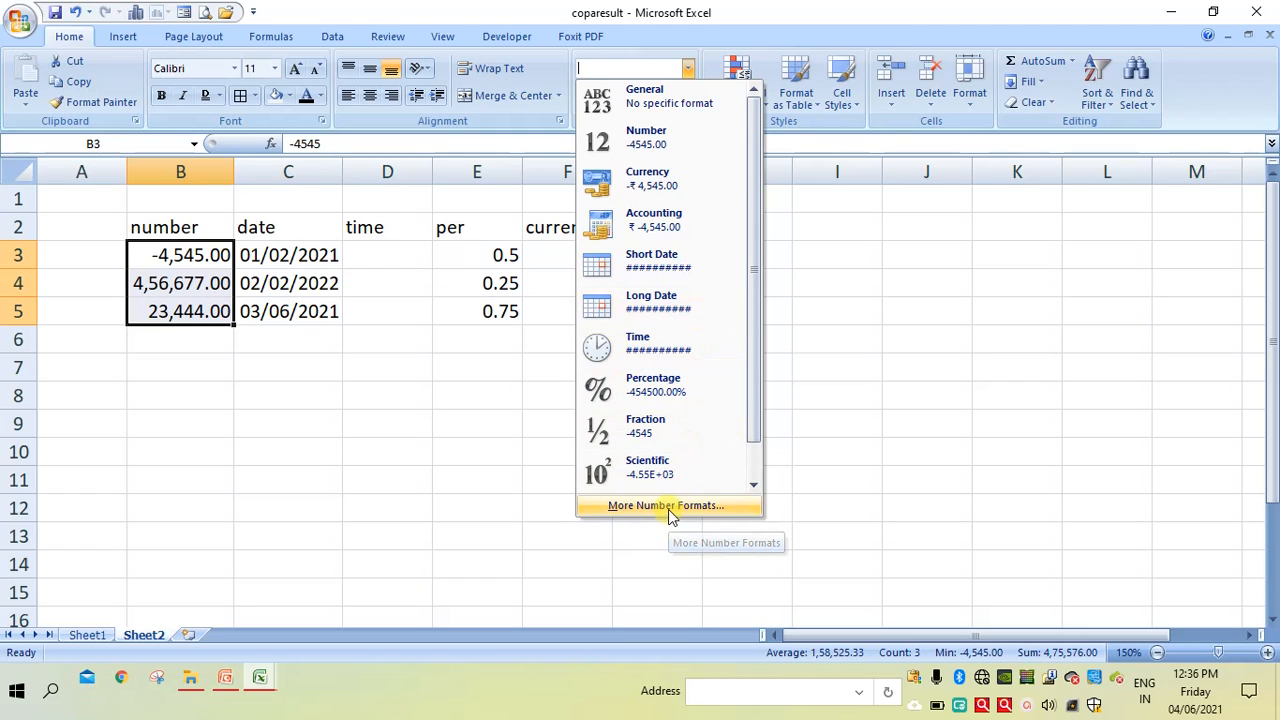
left_click(668, 510)
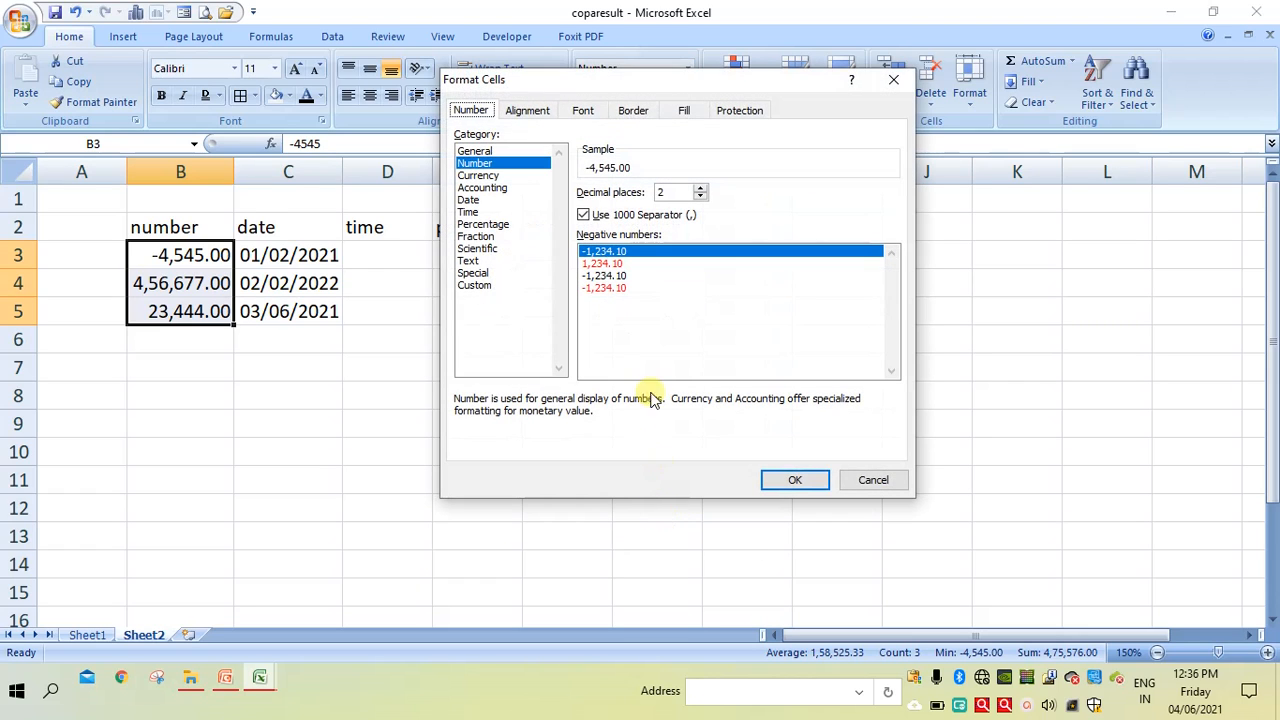
left_click(603, 264)
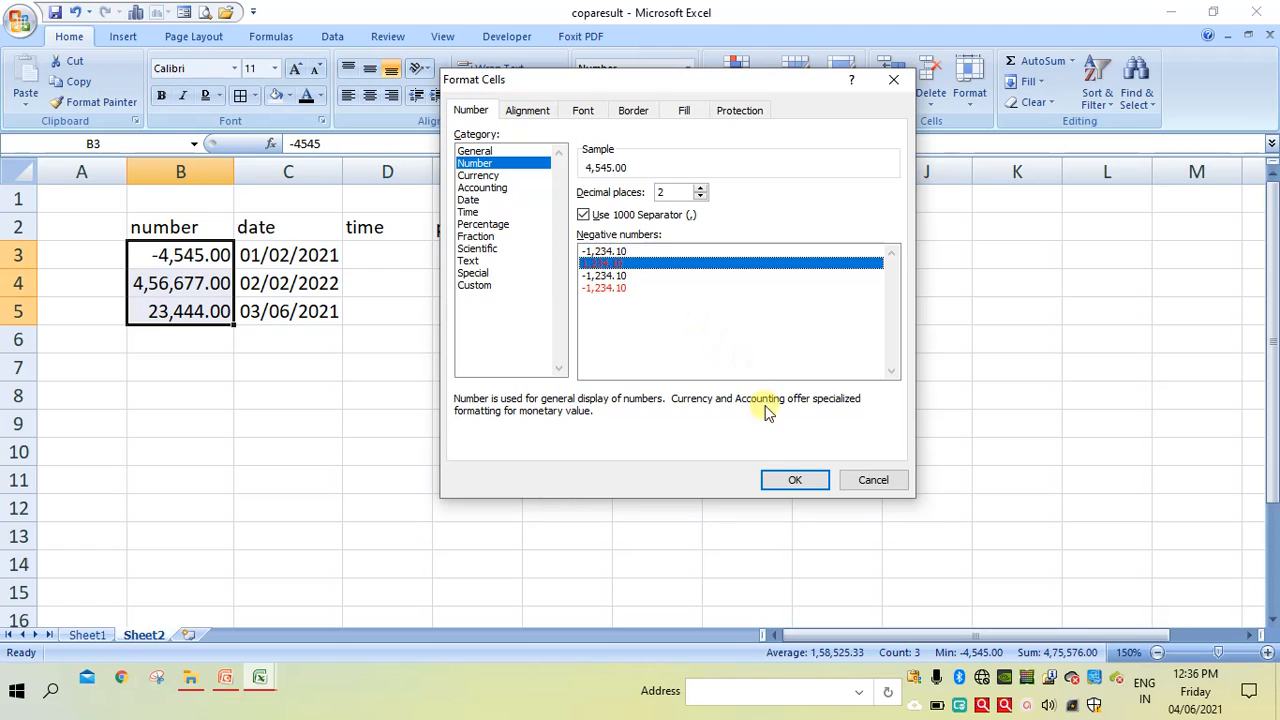
left_click(793, 481)
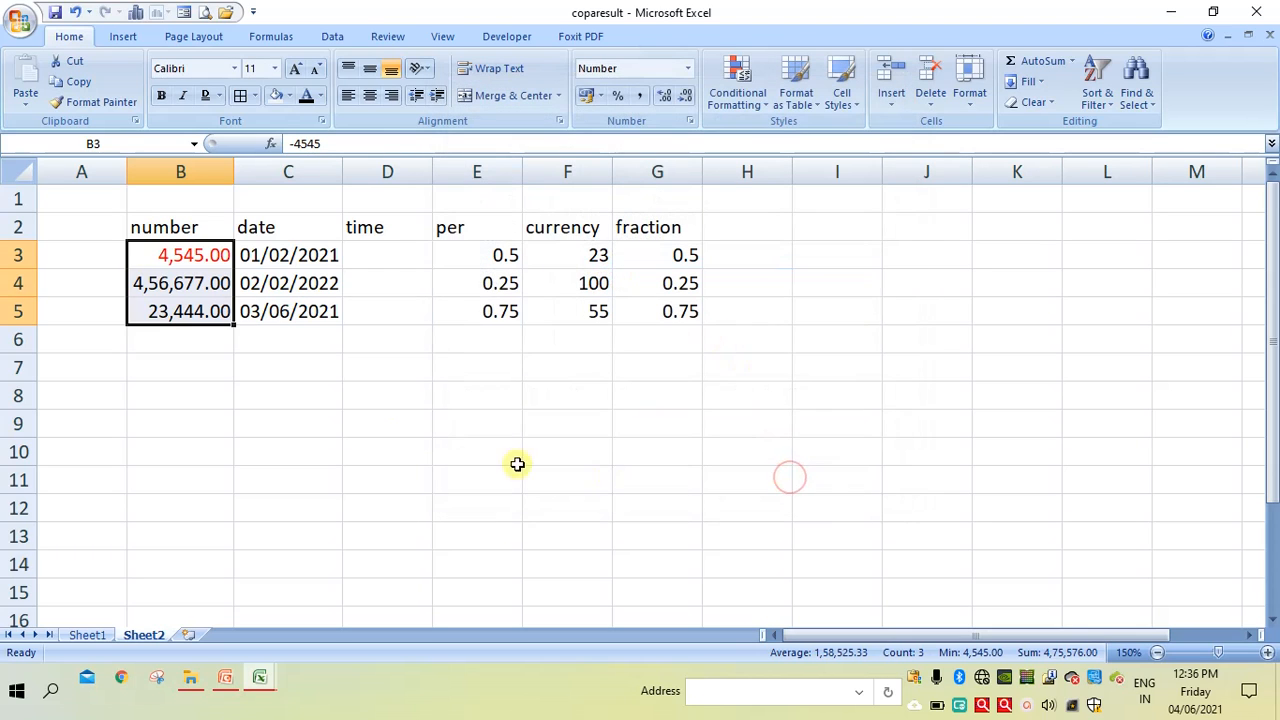
Replace the value in B5 with -1 to test the red negative number format
left_click(190, 316)
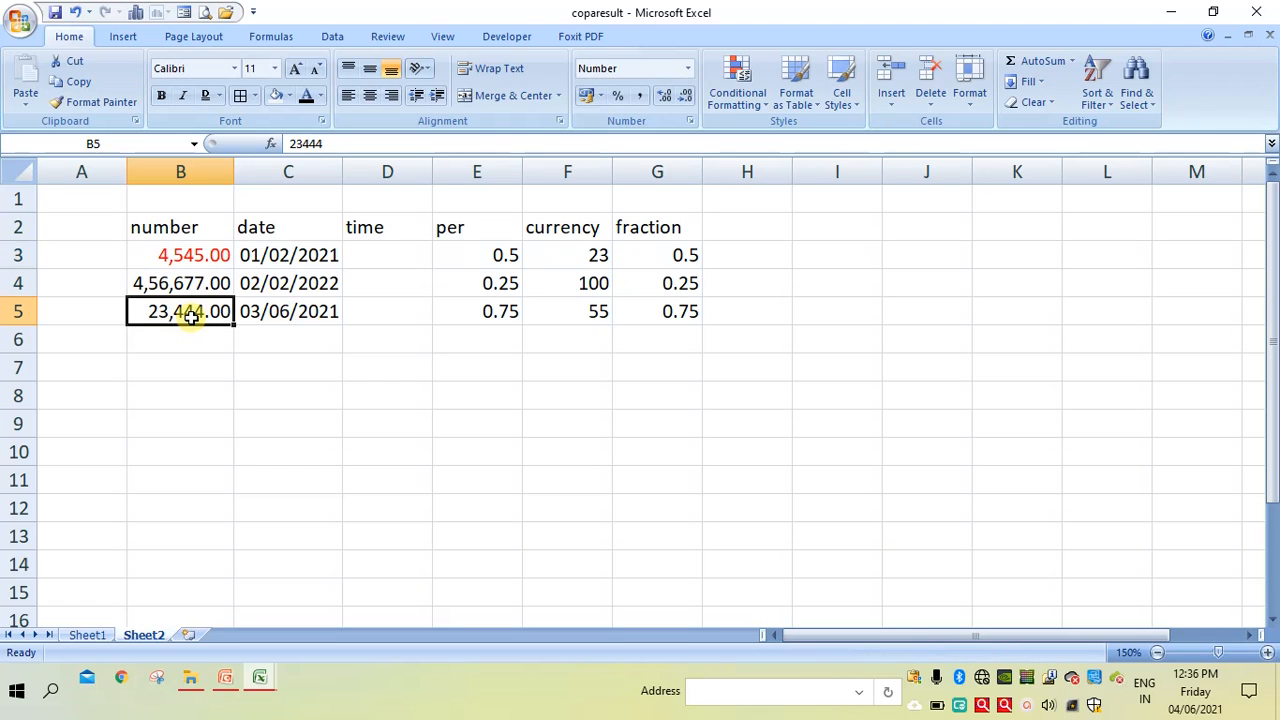
key("BackSpace")
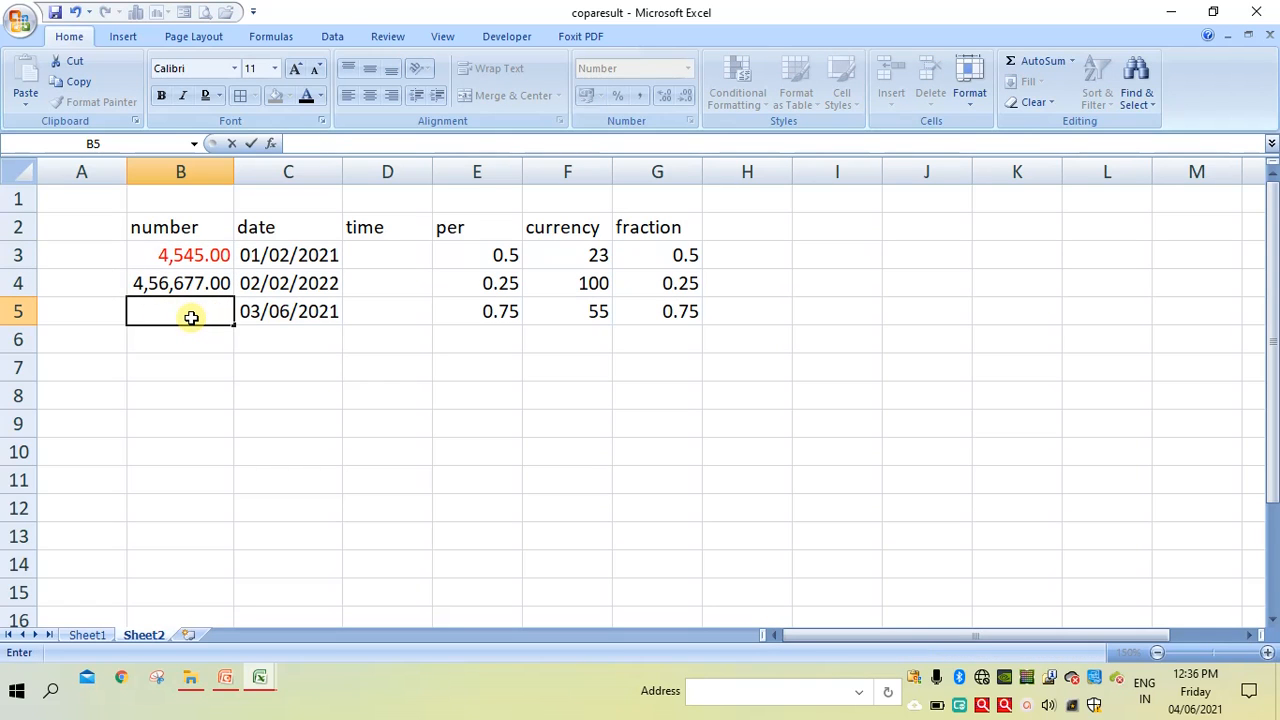
type("-1")
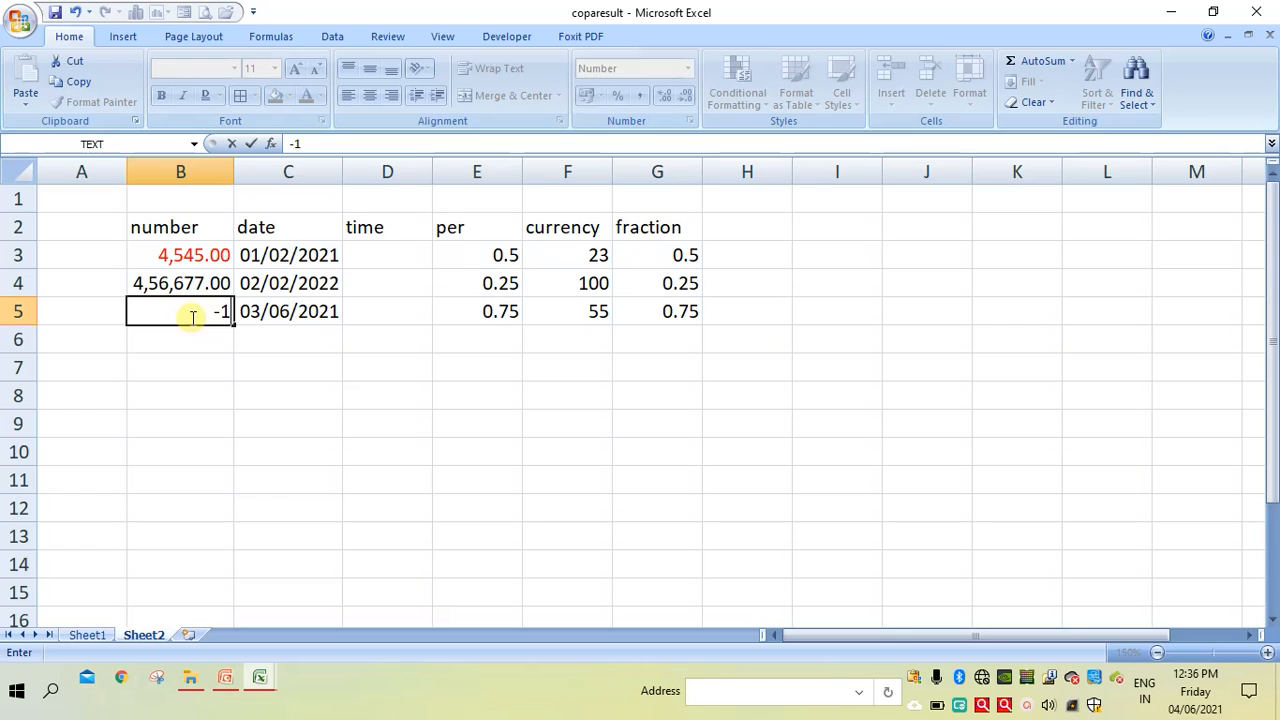
key("Return")
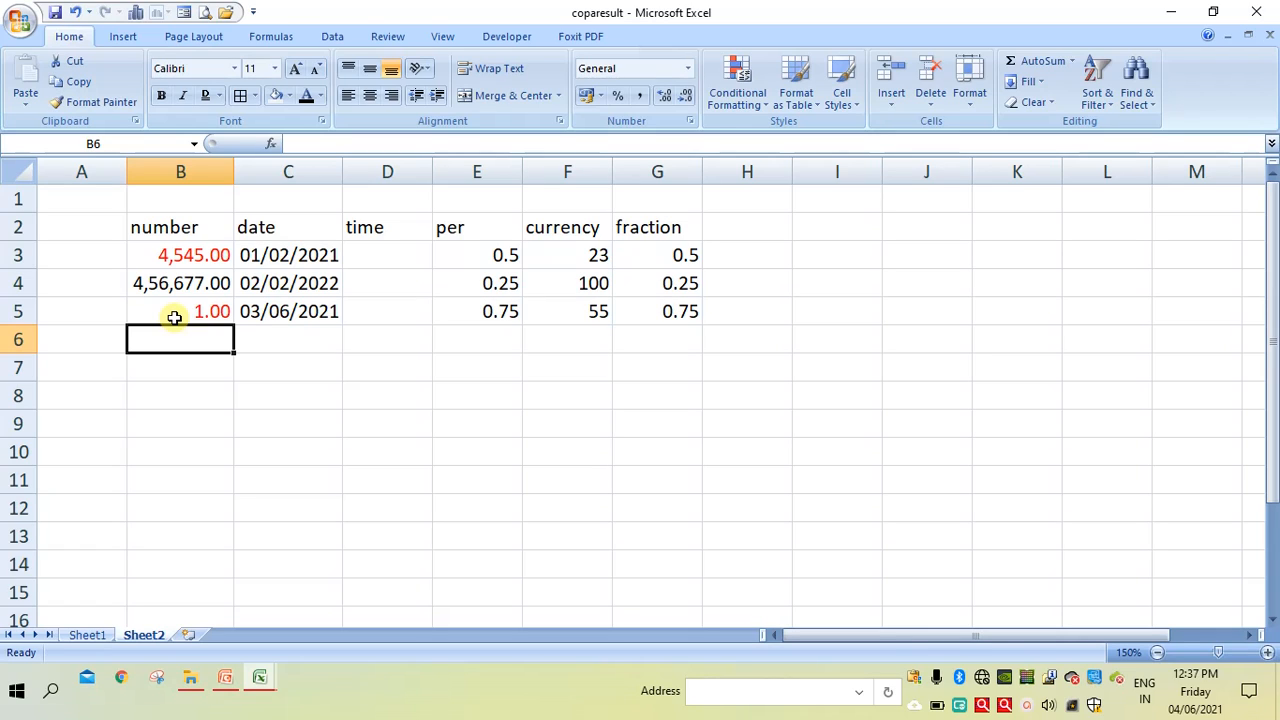
left_click_drag(174, 317, 174, 340)
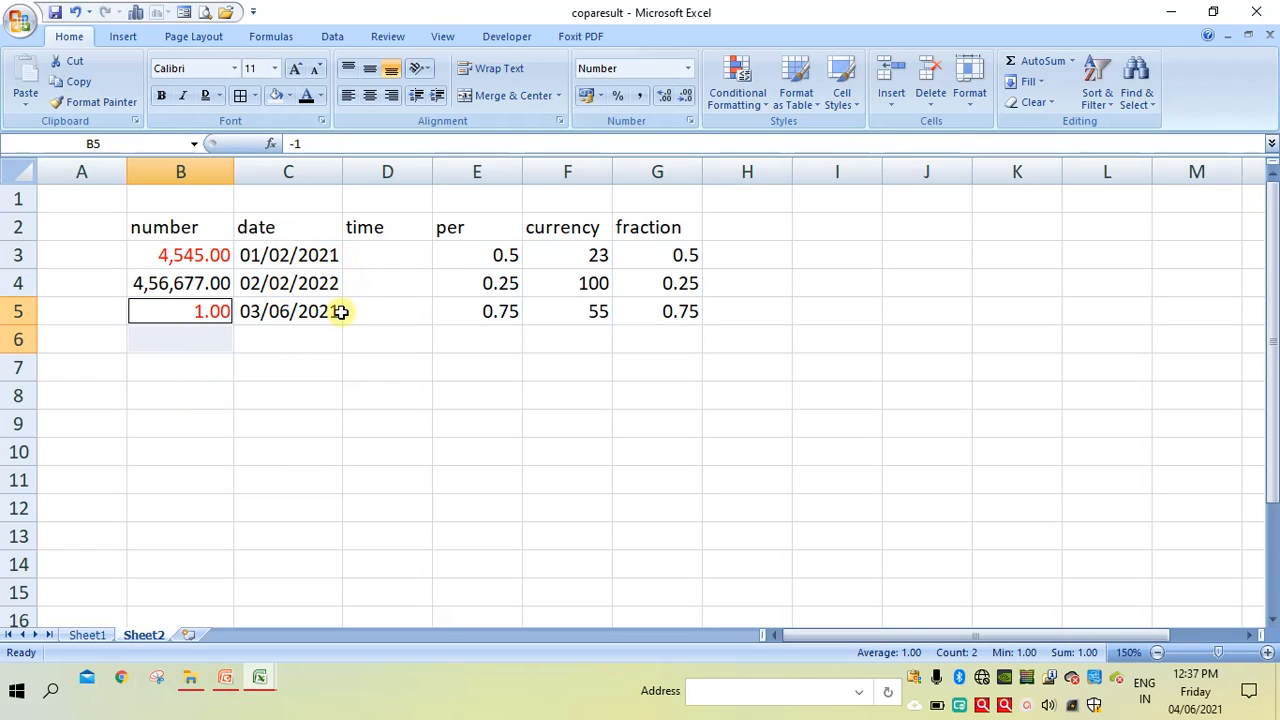
Format the dates in C3:C5 with the date type "14 March 2001", showing the full month name
left_click_drag(307, 255, 309, 309)
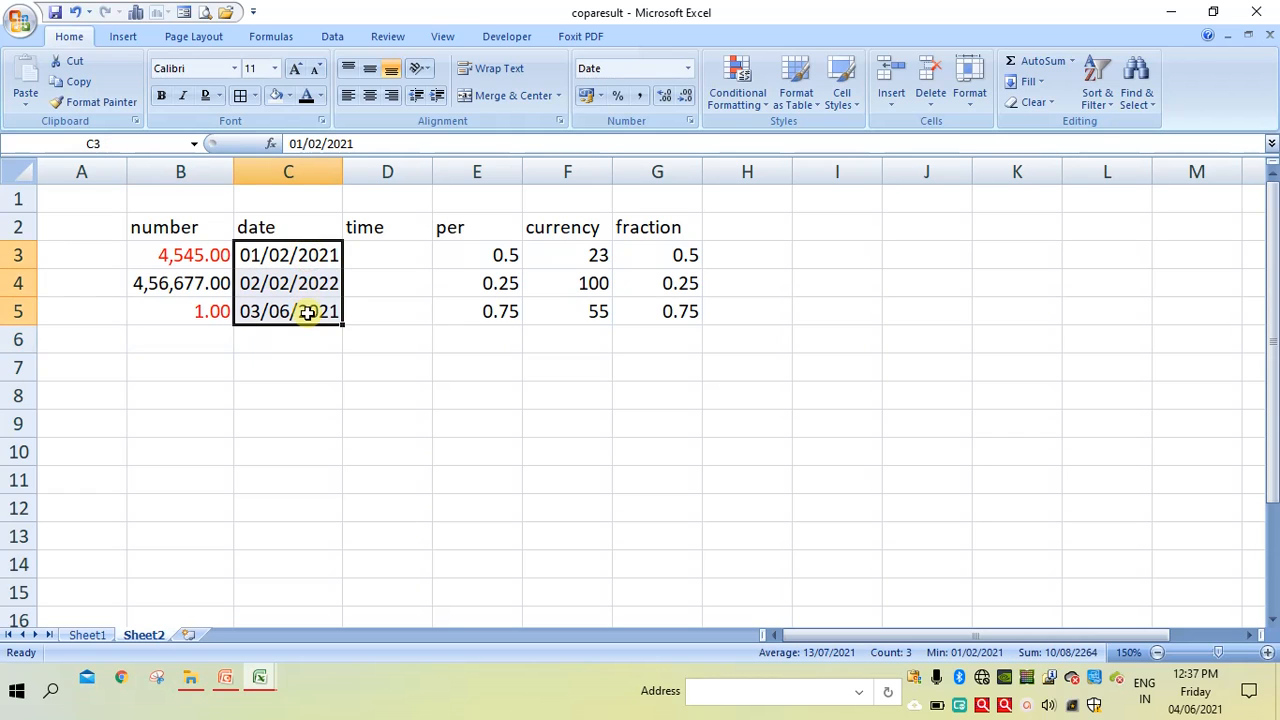
left_click(688, 68)
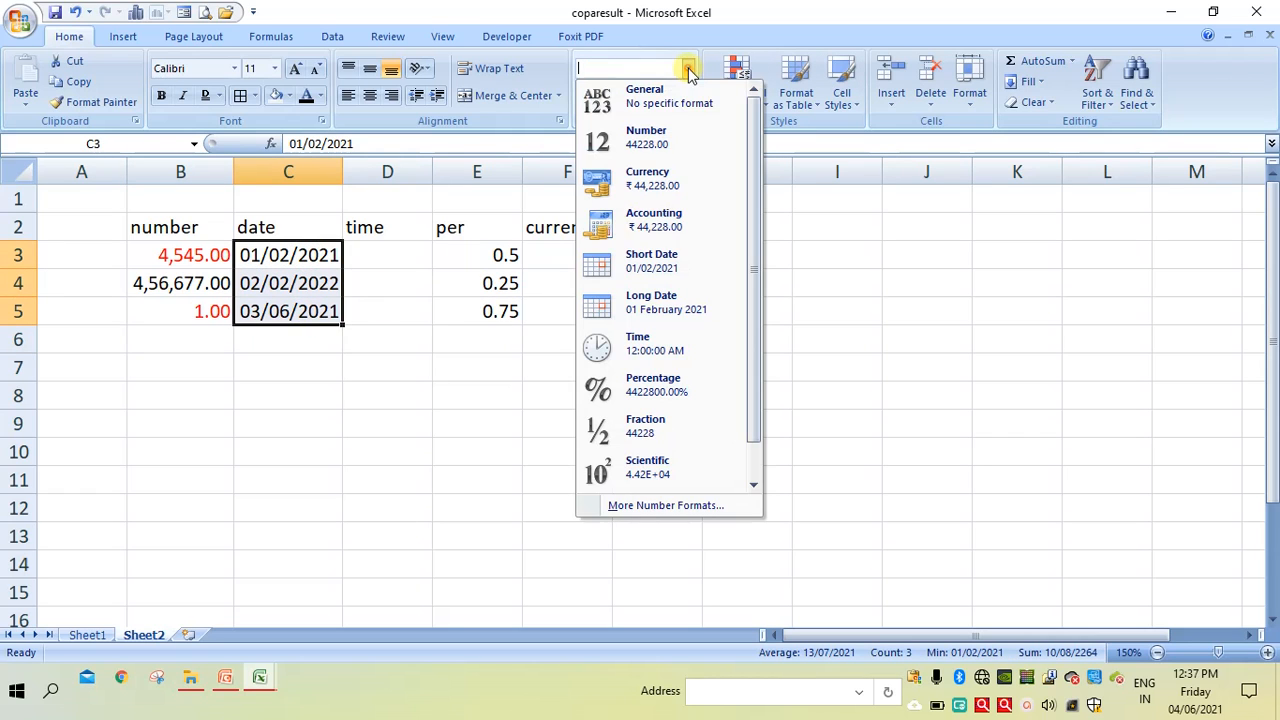
left_click(640, 506)
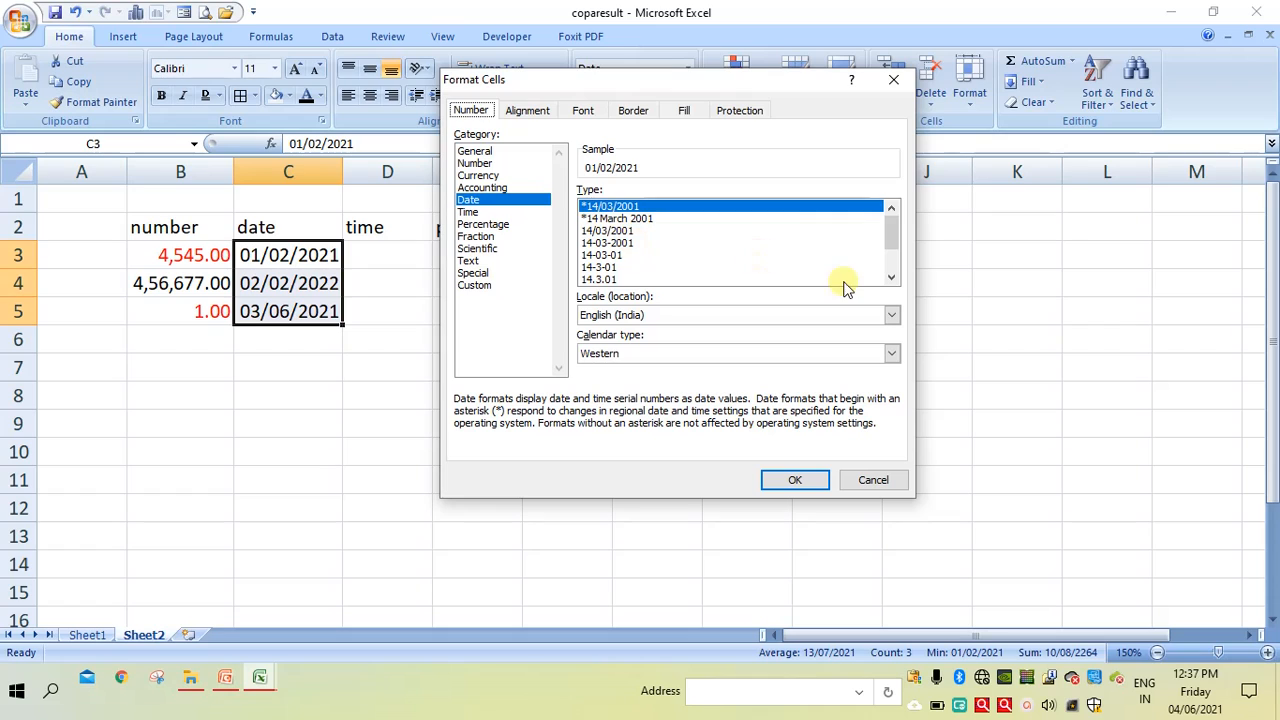
mouse_move(896, 237)
left_mouse_down()
mouse_move(893, 263)
mouse_move(891, 209)
mouse_move(900, 262)
left_mouse_up()
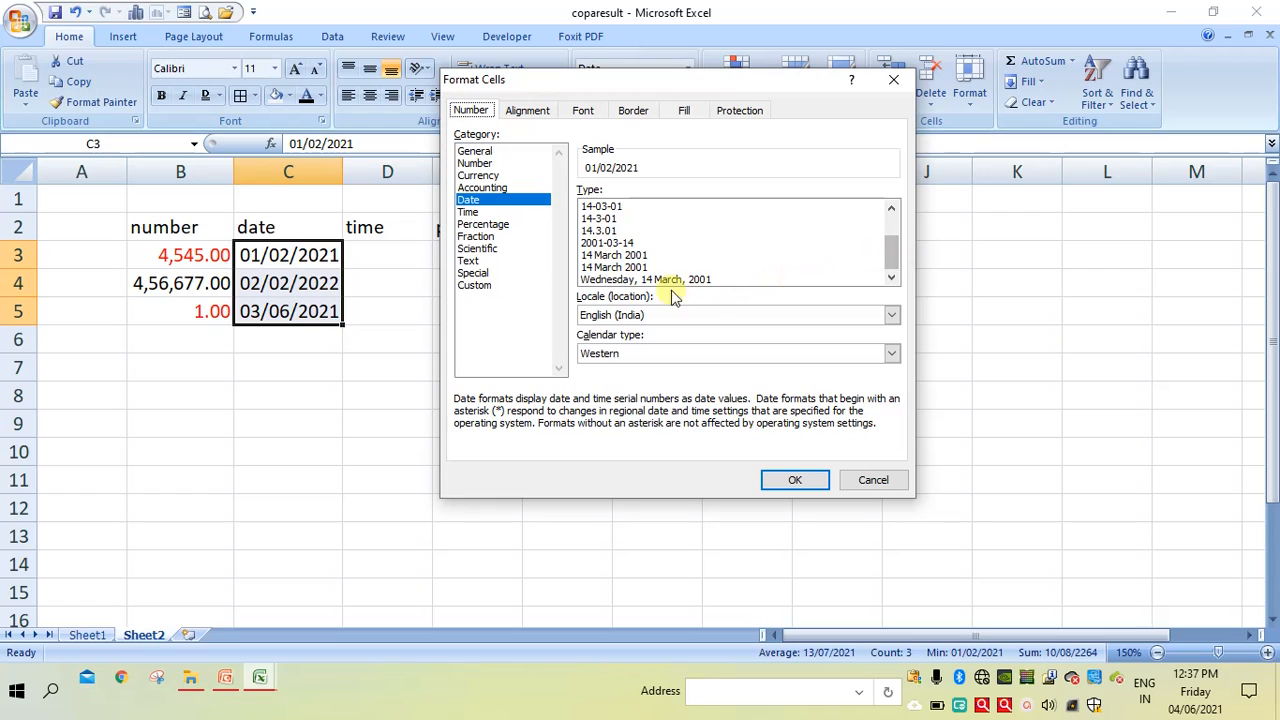
left_click(626, 256)
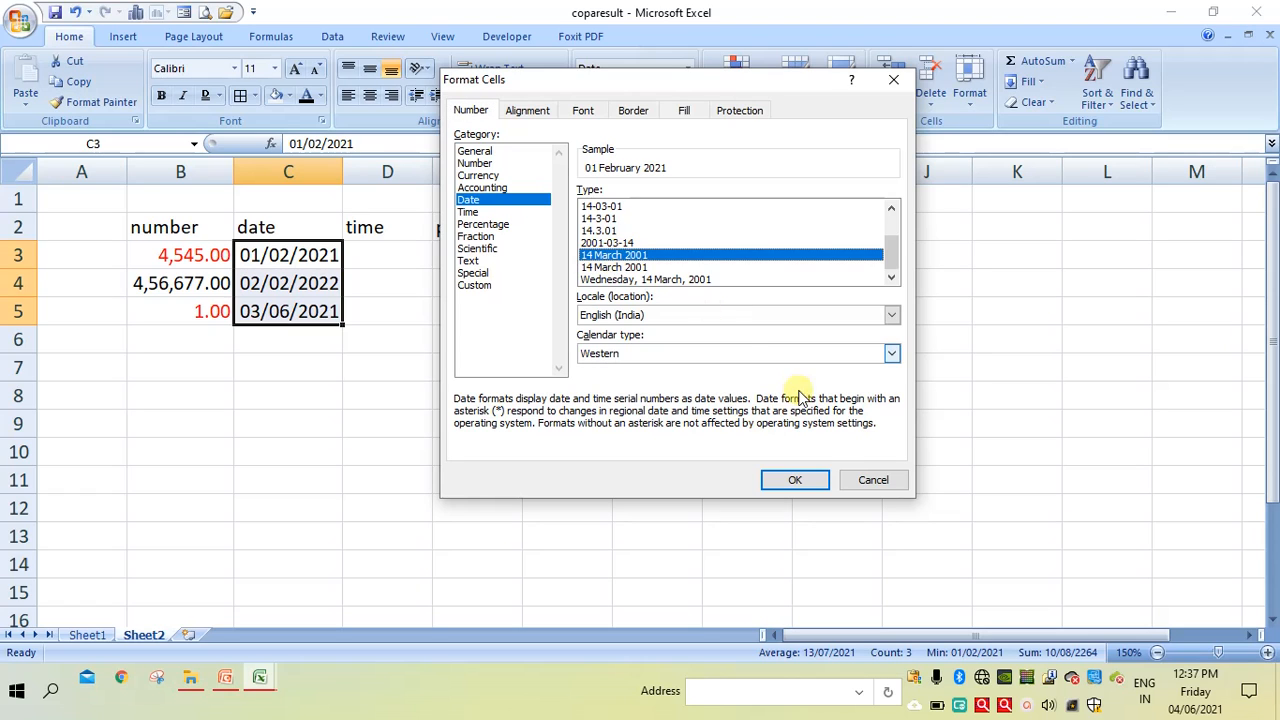
left_click(800, 480)
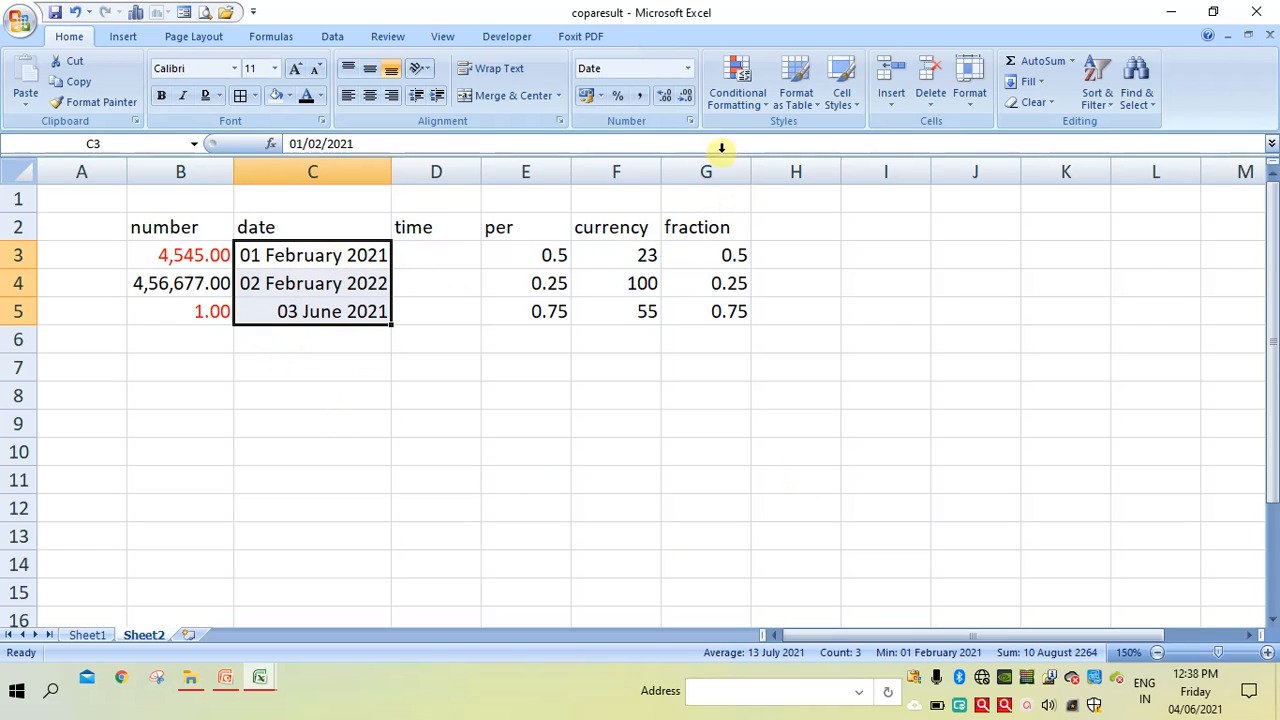
Format the dates in C3:C5 with the date type "Wednesday, 14 March, 2001", which includes the weekday name
left_click(689, 70)
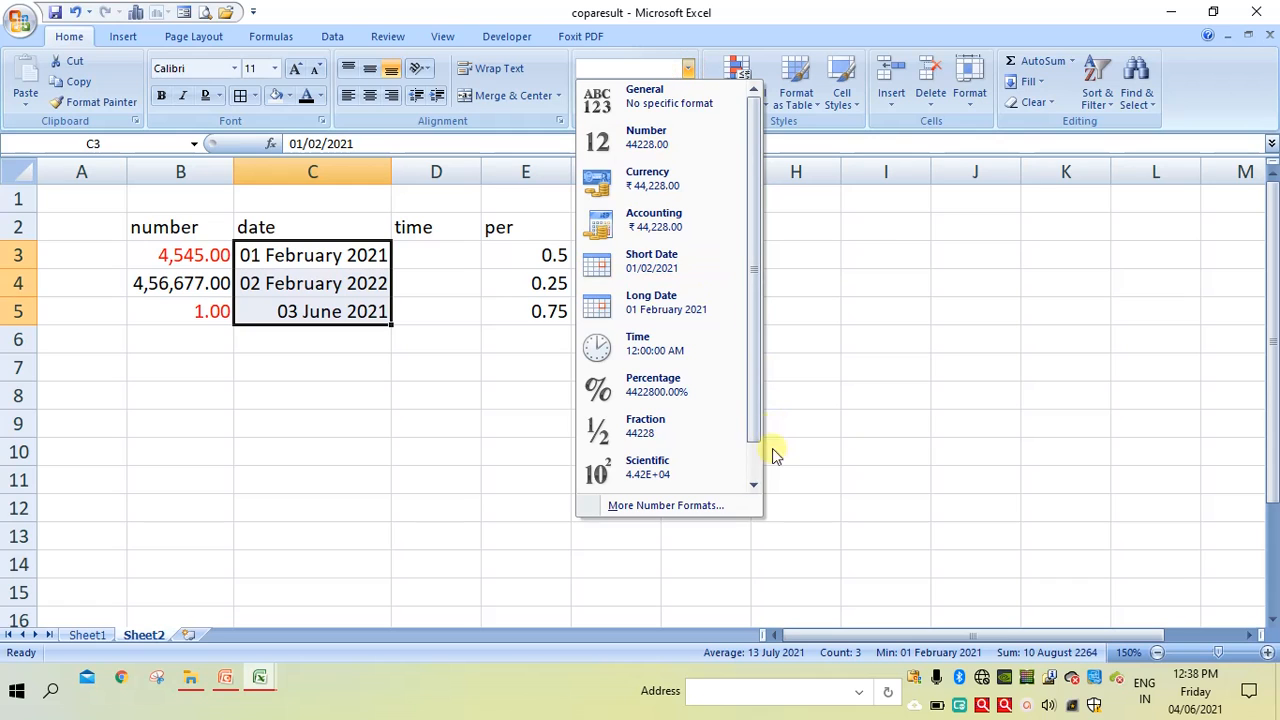
left_click(699, 508)
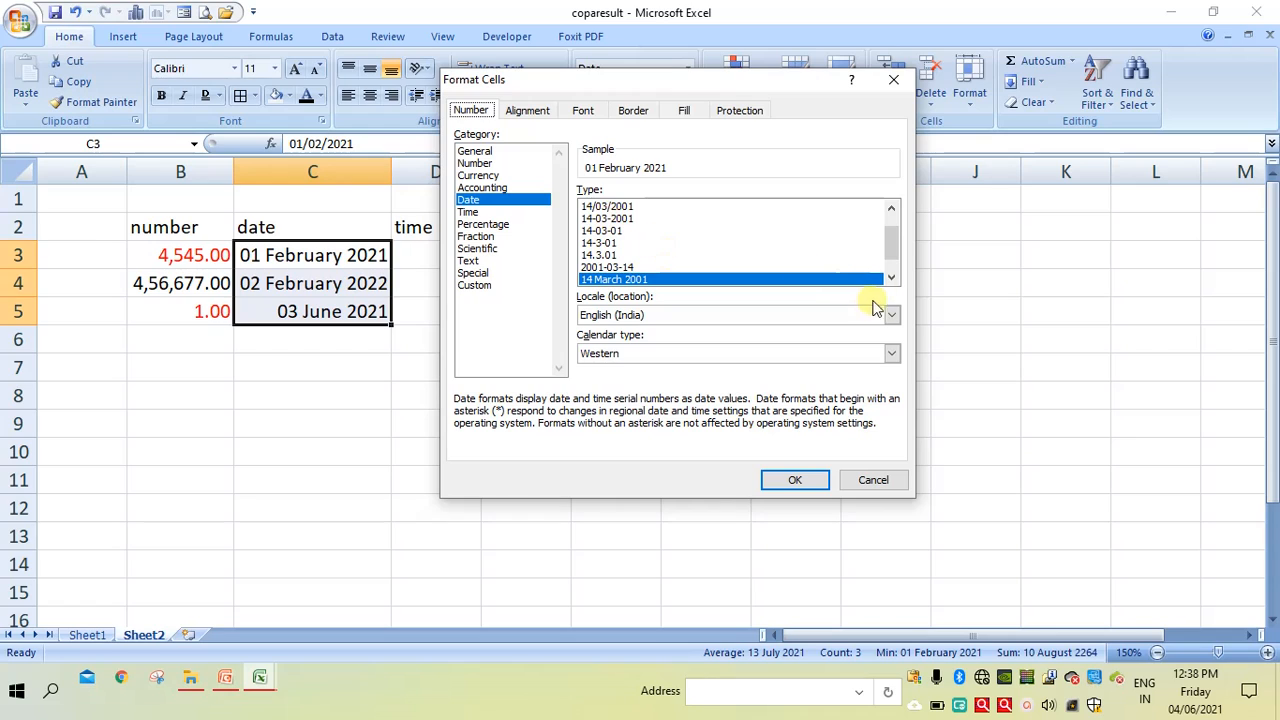
mouse_move(894, 261)
left_mouse_down()
mouse_move(892, 238)
mouse_move(890, 267)
left_mouse_up()
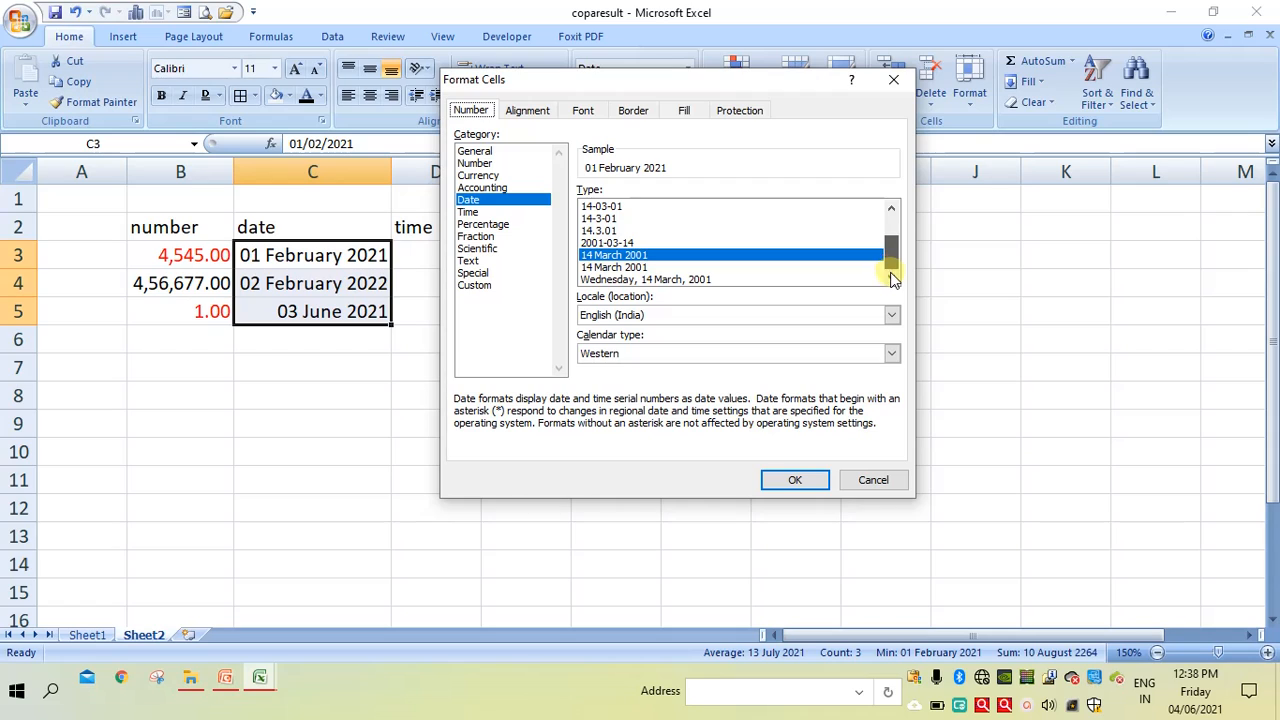
left_click(632, 281)
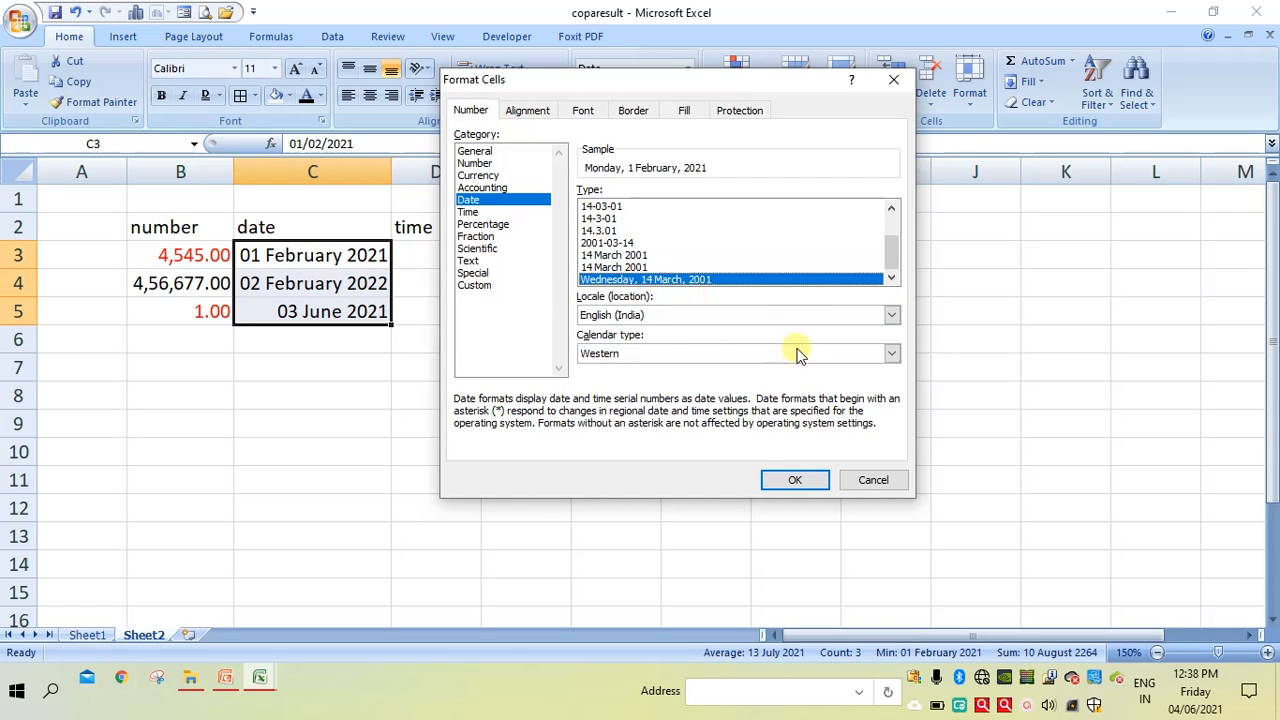
left_click(790, 484)
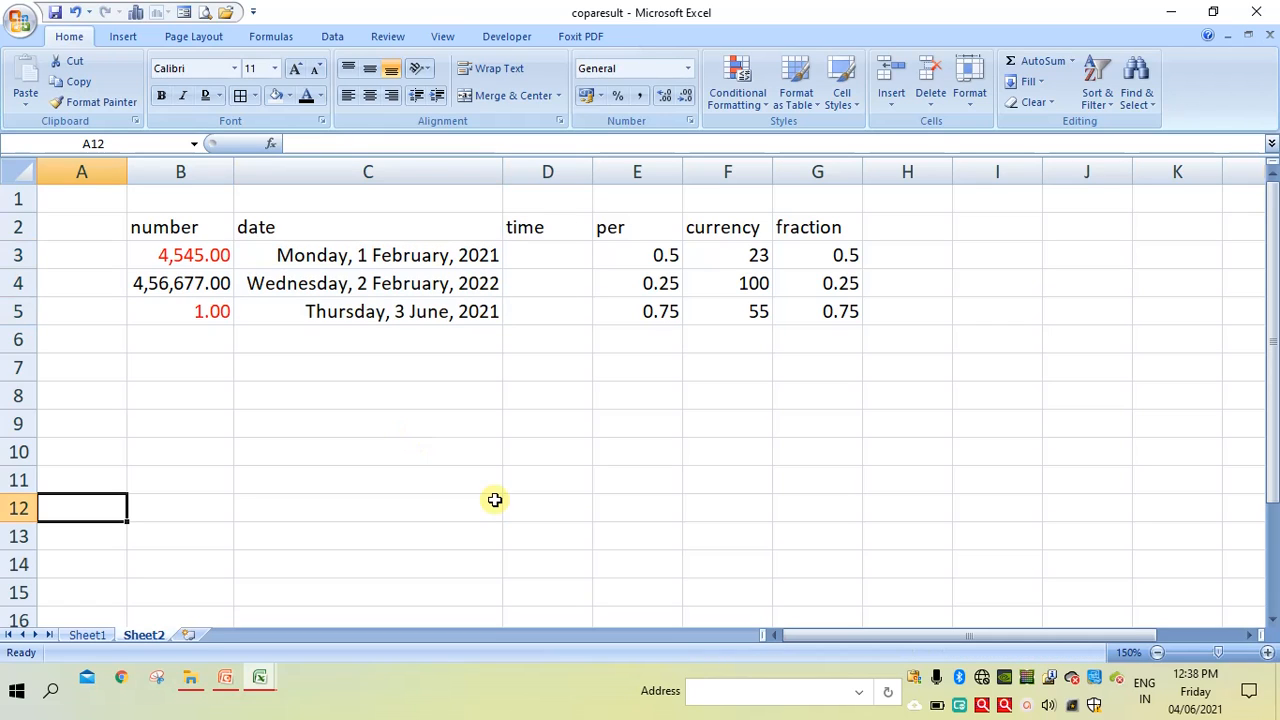
Enter the times 12:45:12, 8:34:10 and 11:12:34 in cells D3 to D5 of the time column
left_click(536, 255)
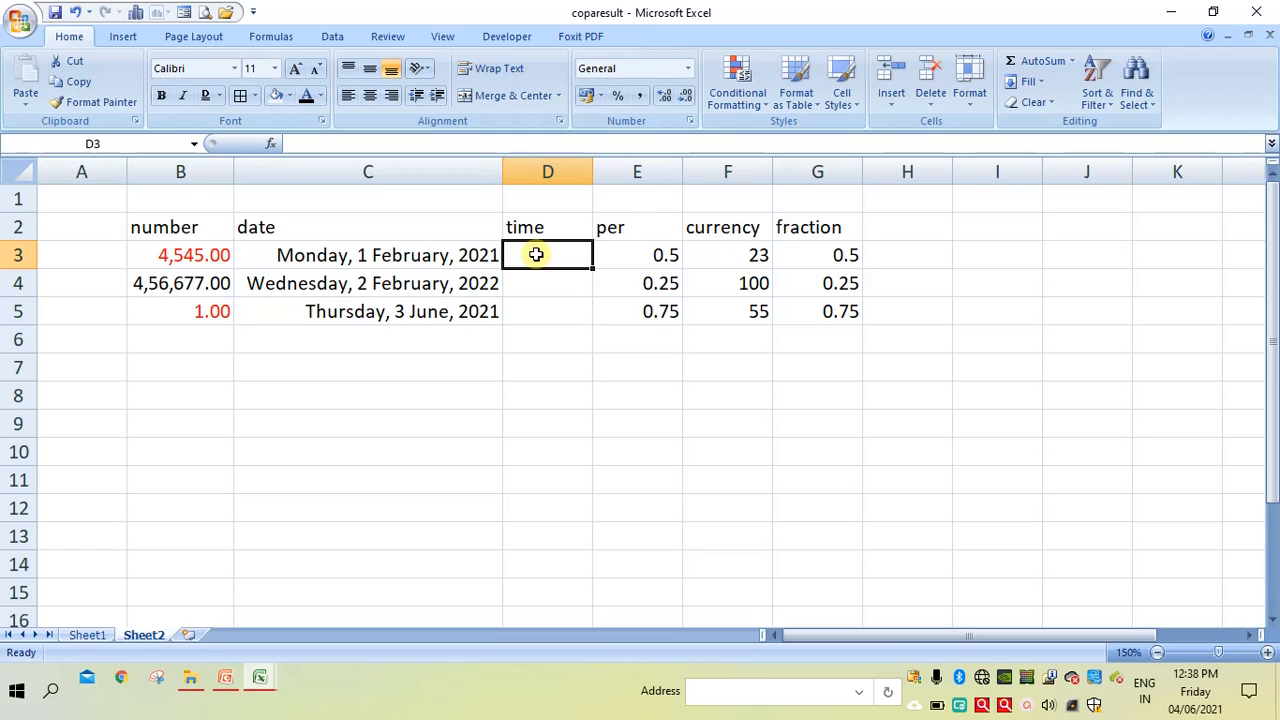
type("12:45:")
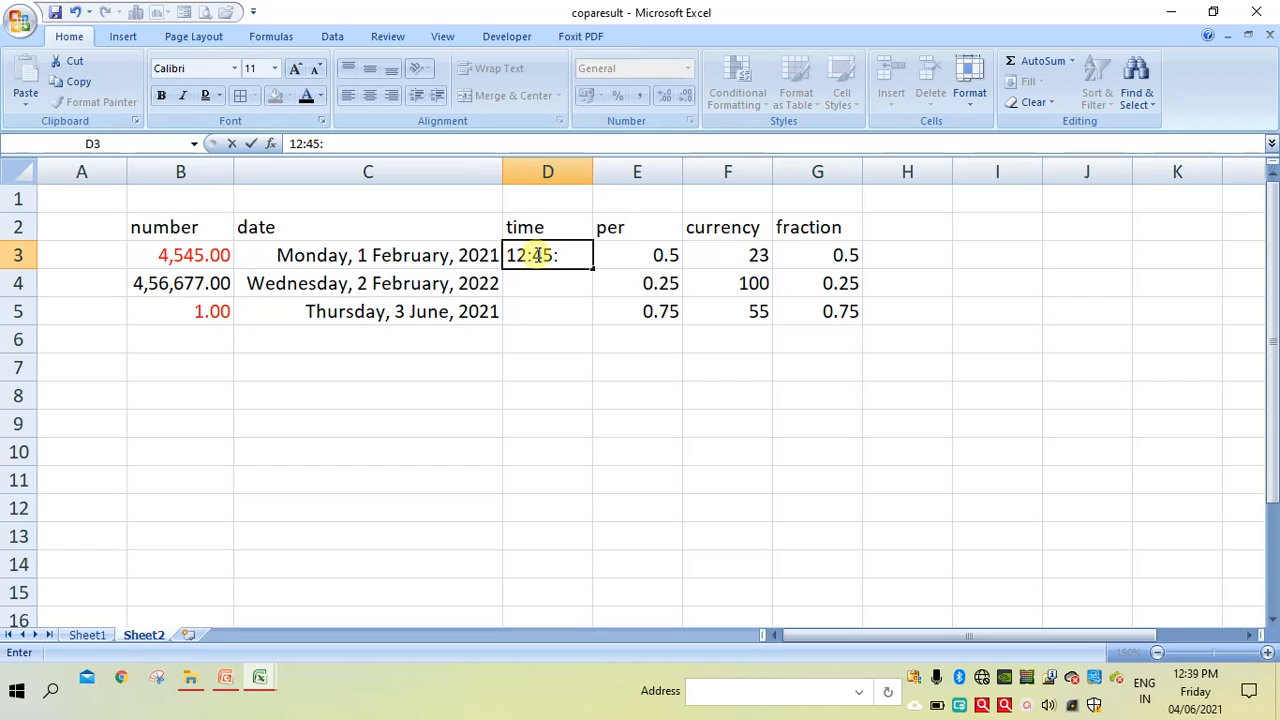
type("12")
key("Return")
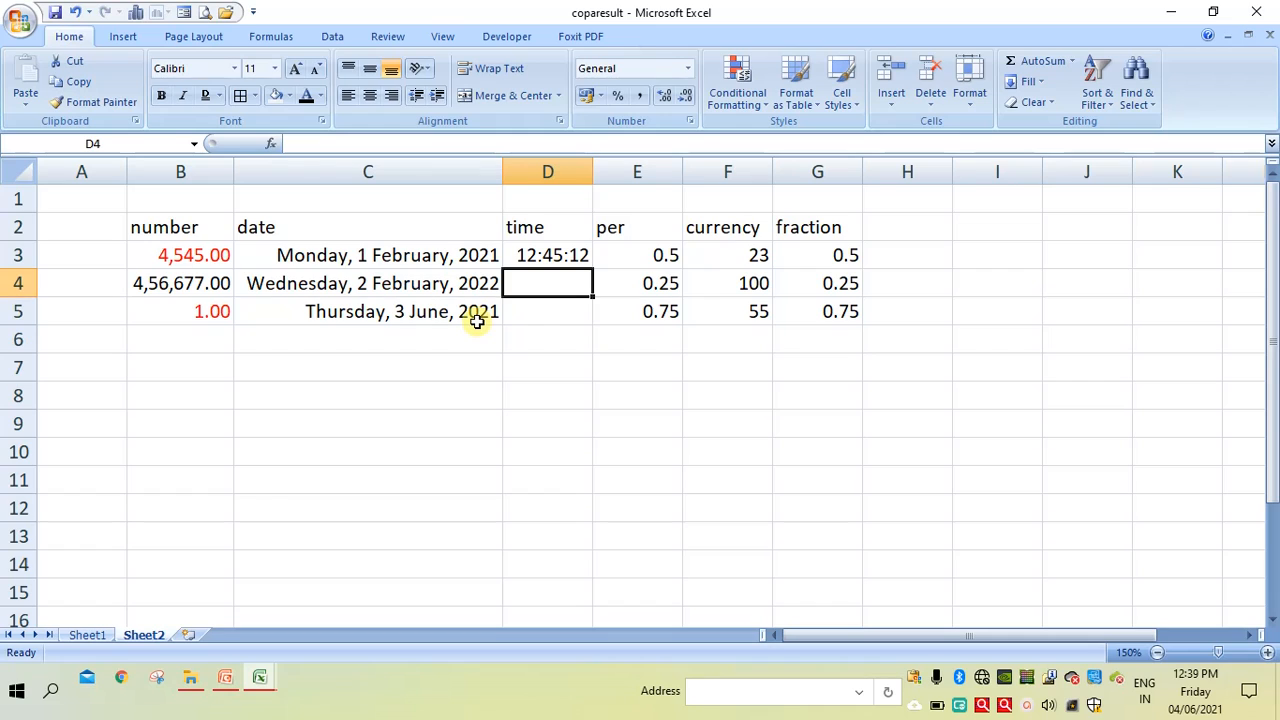
type("8")
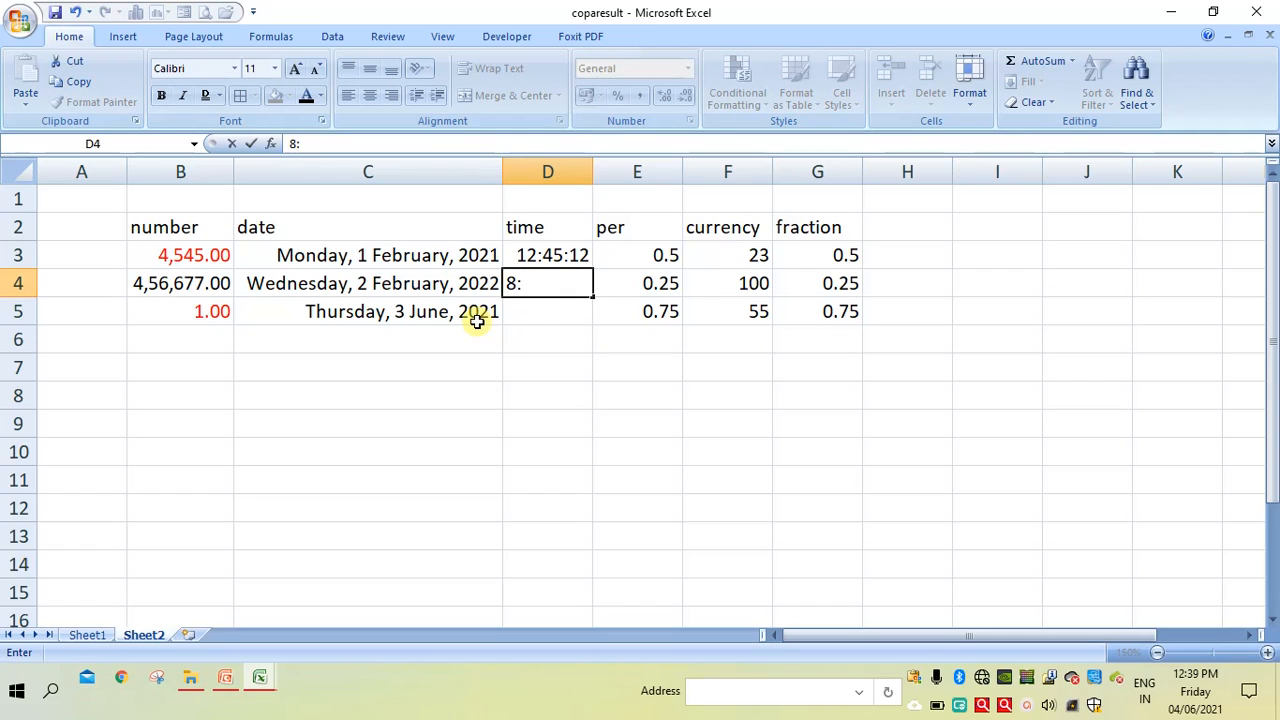
type(":34:10")
key("Return")
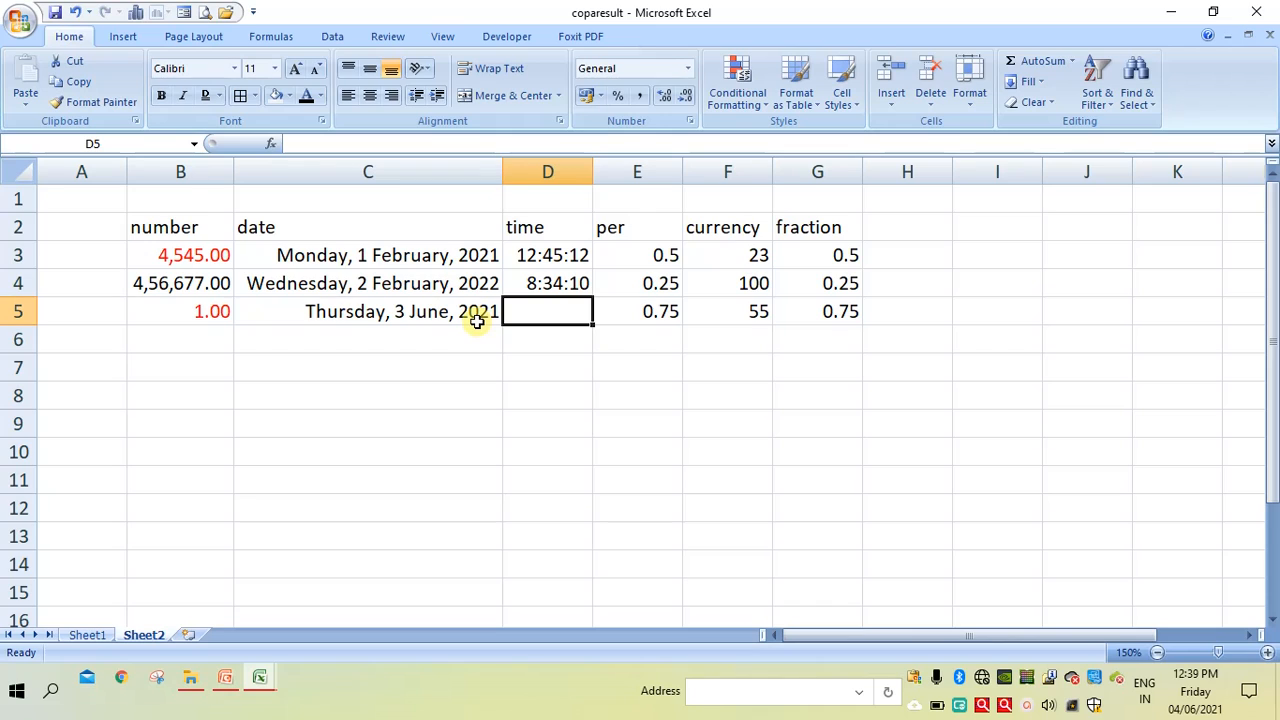
type("11")
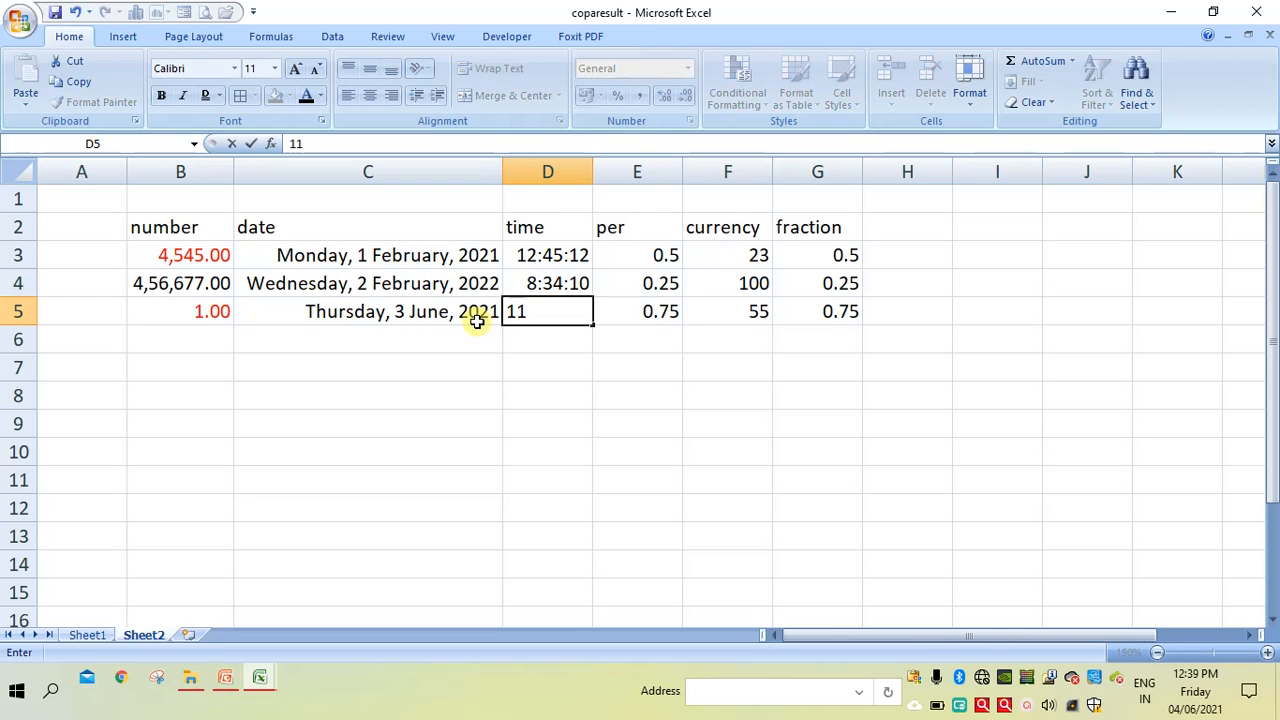
type(":12:34")
key("Return")
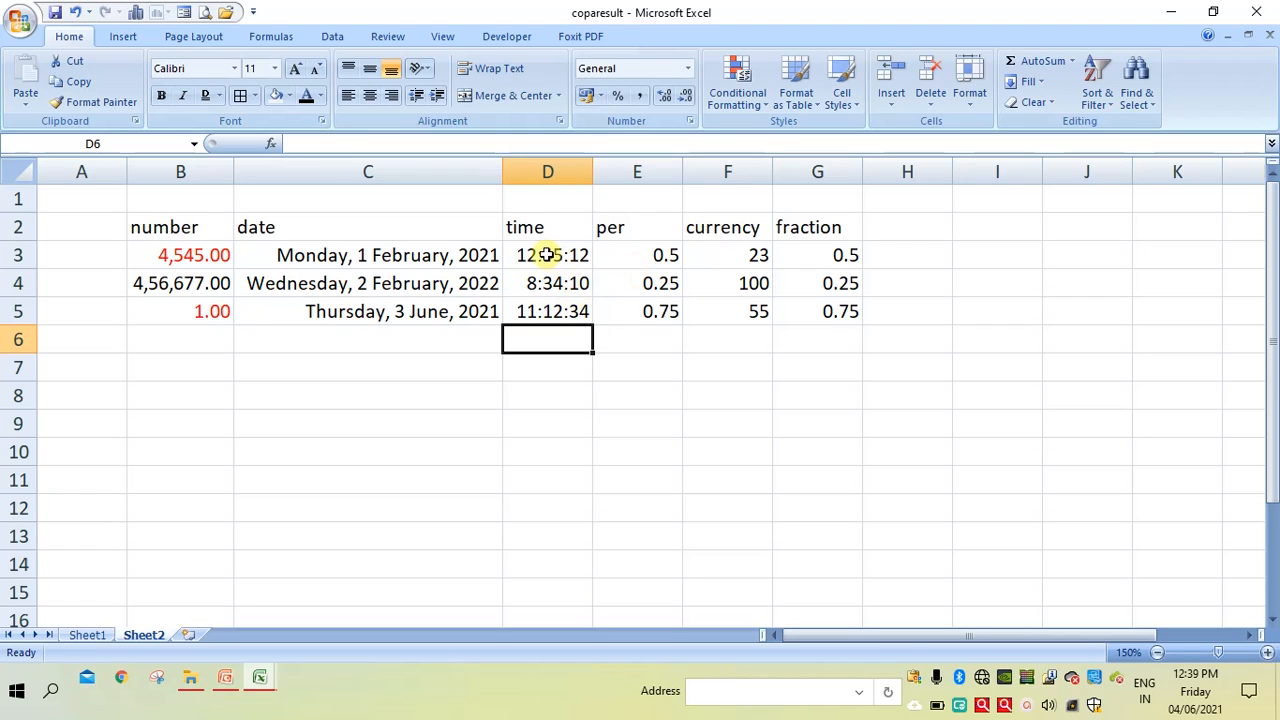
Format the times in D3:D5 with the time type "01:30:55 PM"
left_click_drag(545, 252, 551, 311)
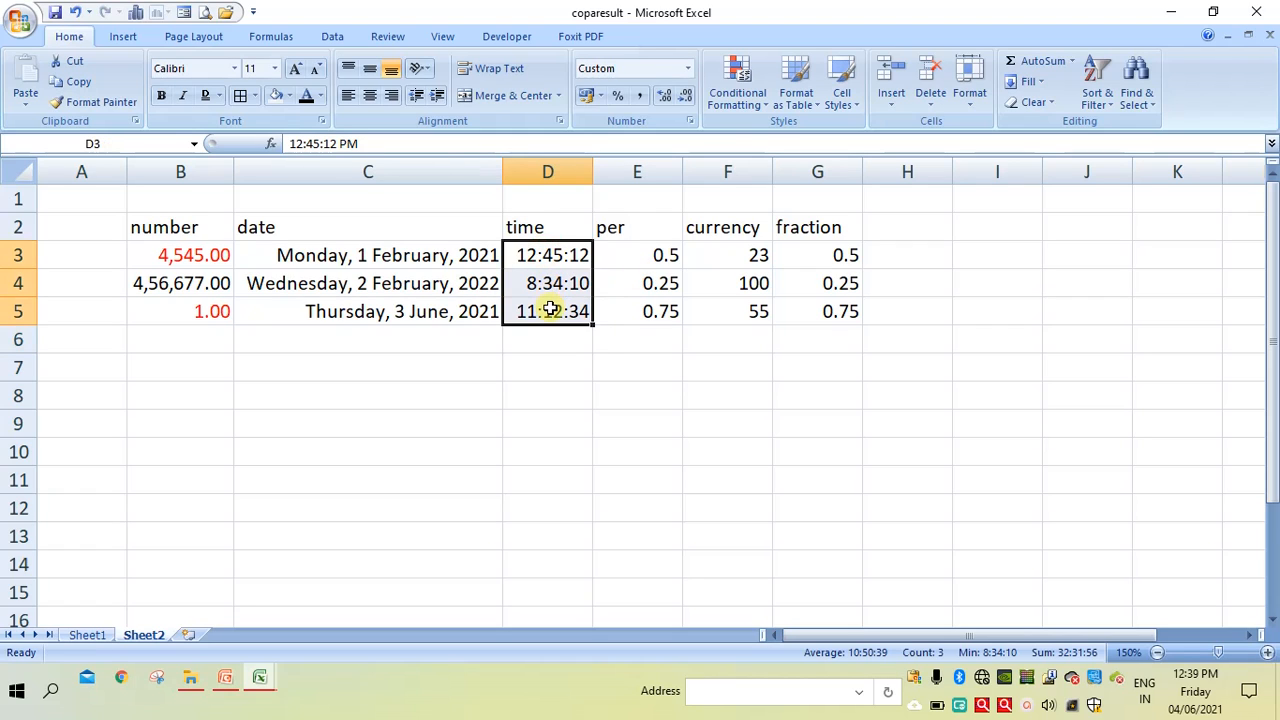
left_click(687, 70)
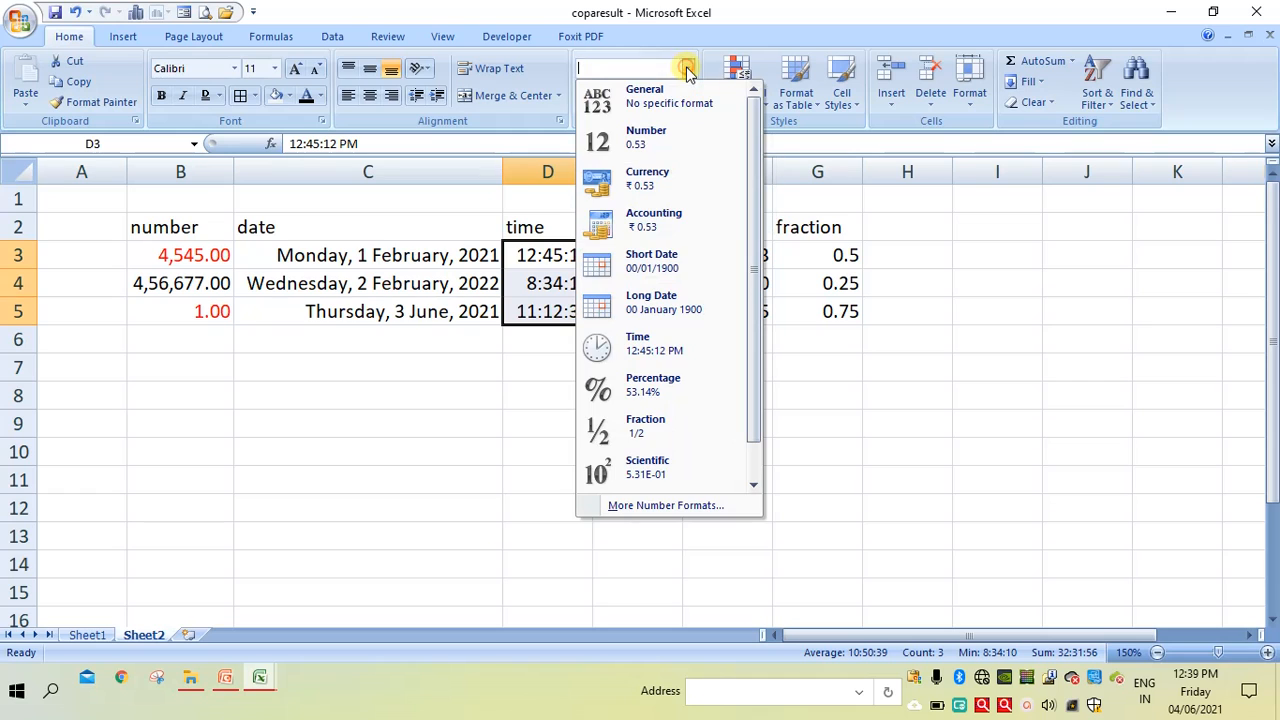
left_click(644, 505)
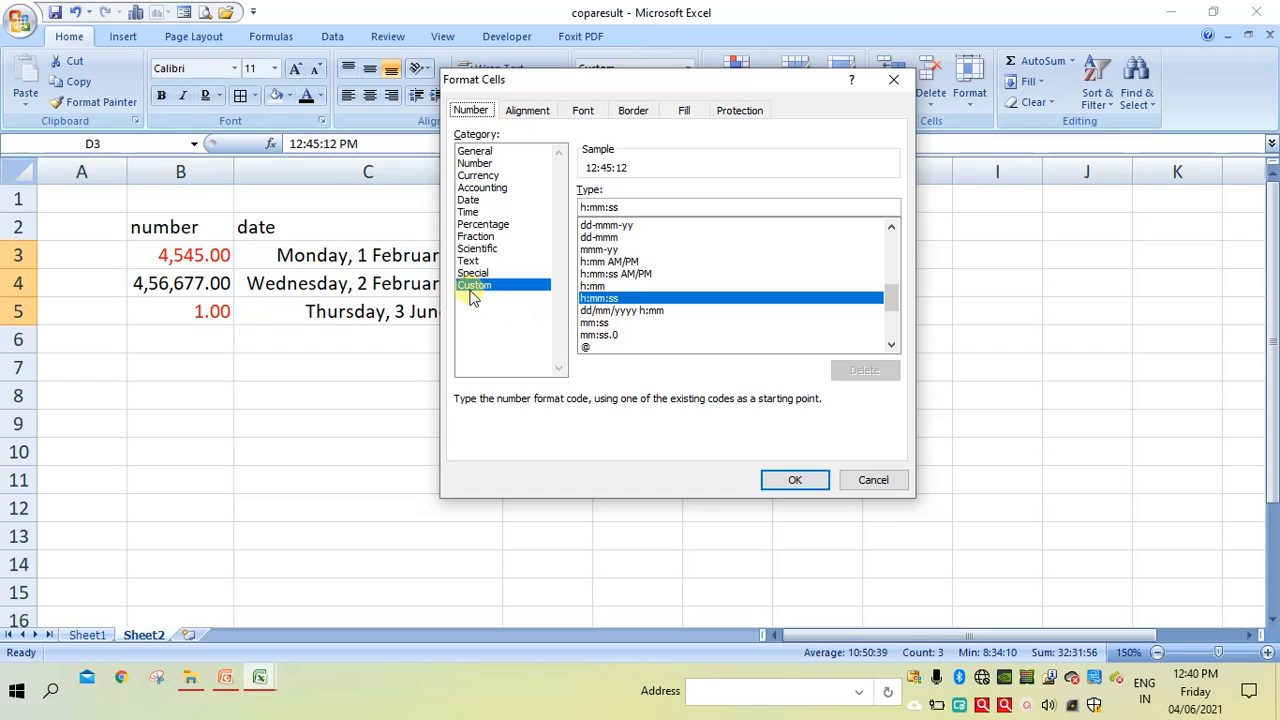
left_click(470, 212)
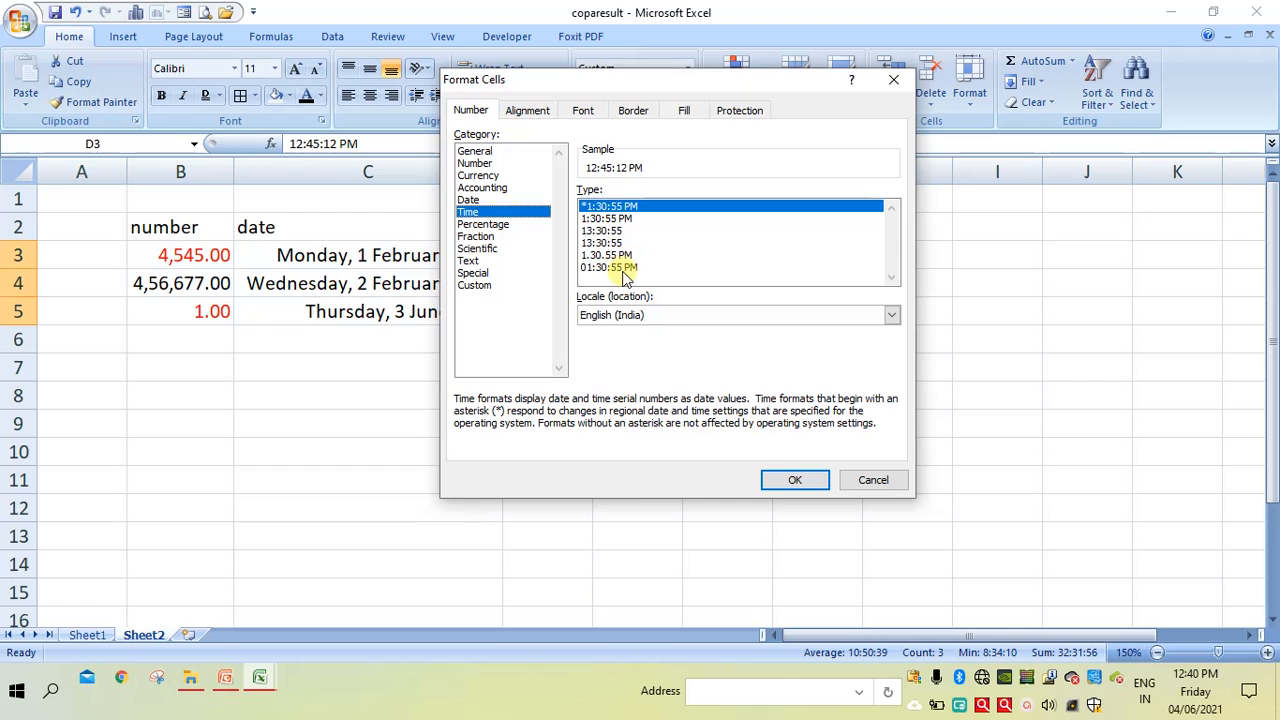
left_click(615, 268)
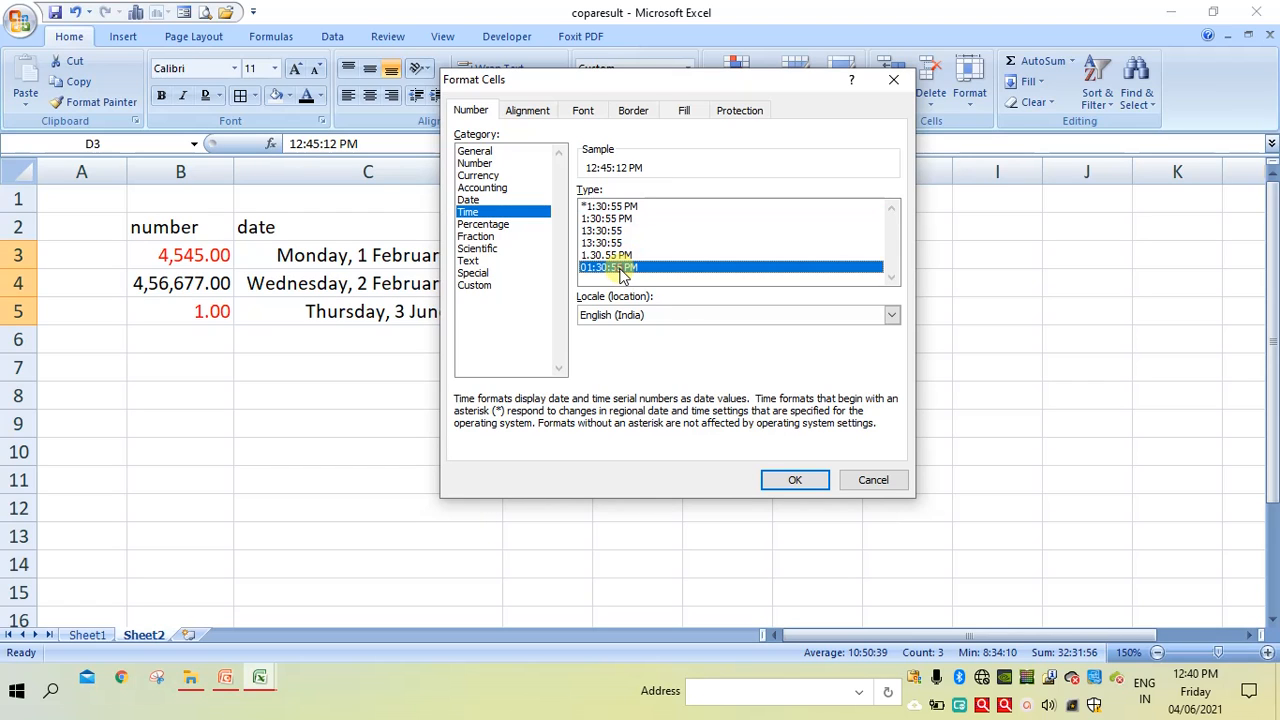
left_click(790, 479)
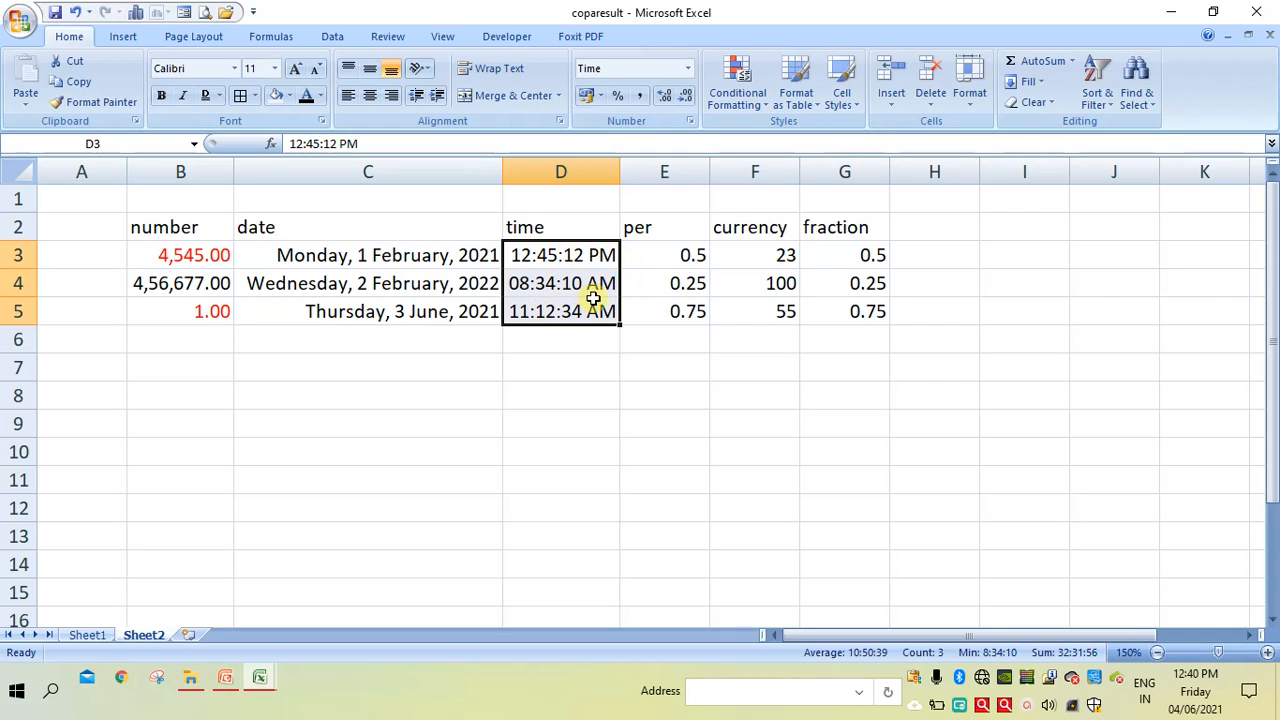
left_click(585, 387)
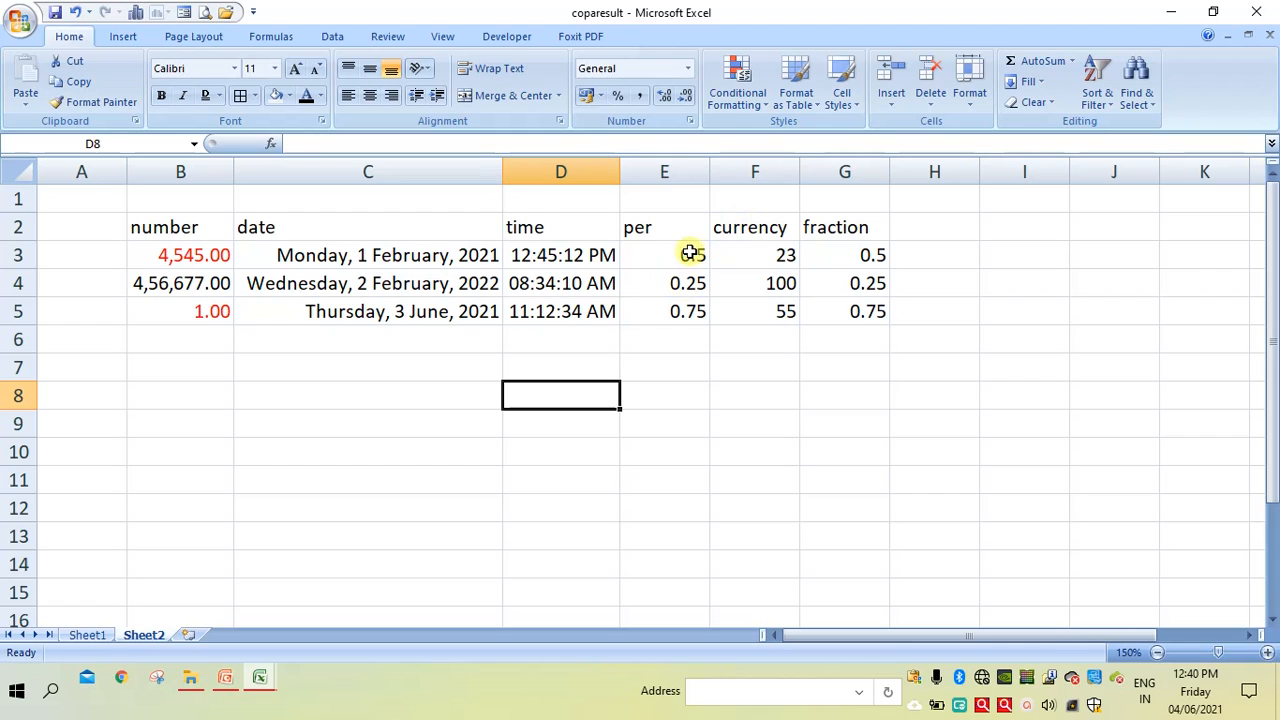
Format the decimals in E3:E5 as Fraction with the type "Up to one digit (1/4)"
left_click_drag(679, 255, 677, 316)
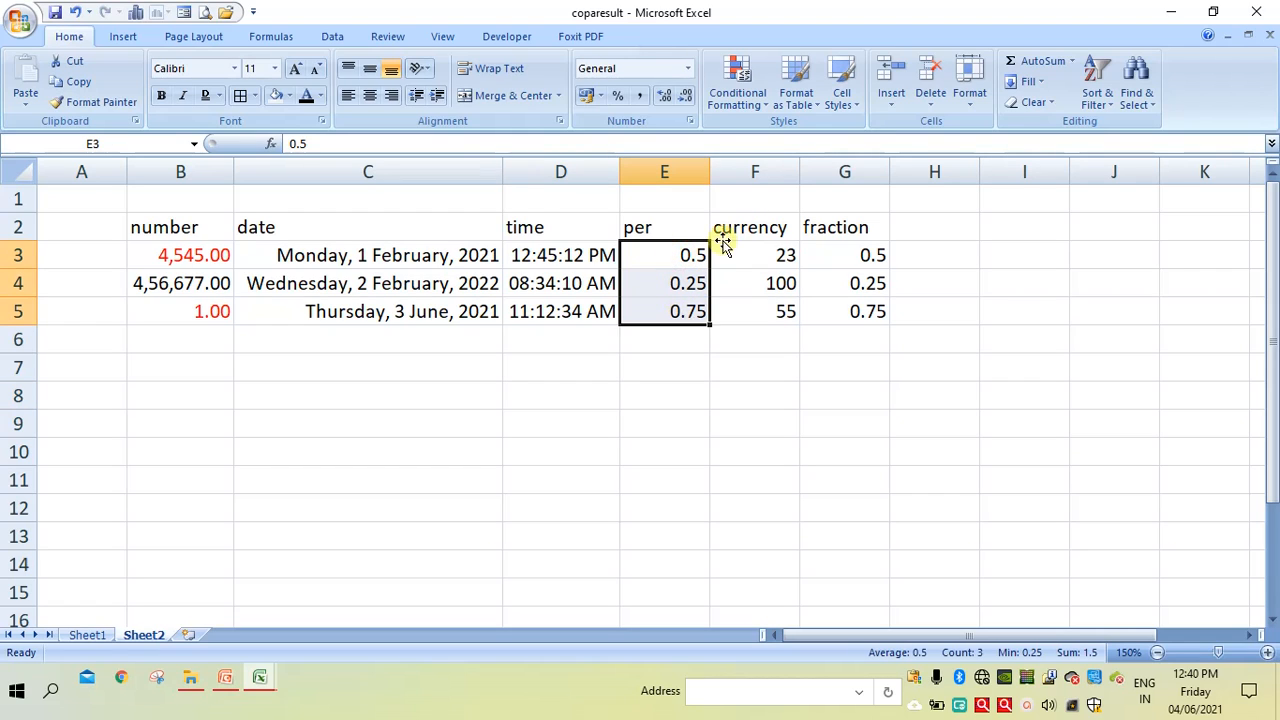
left_click(688, 70)
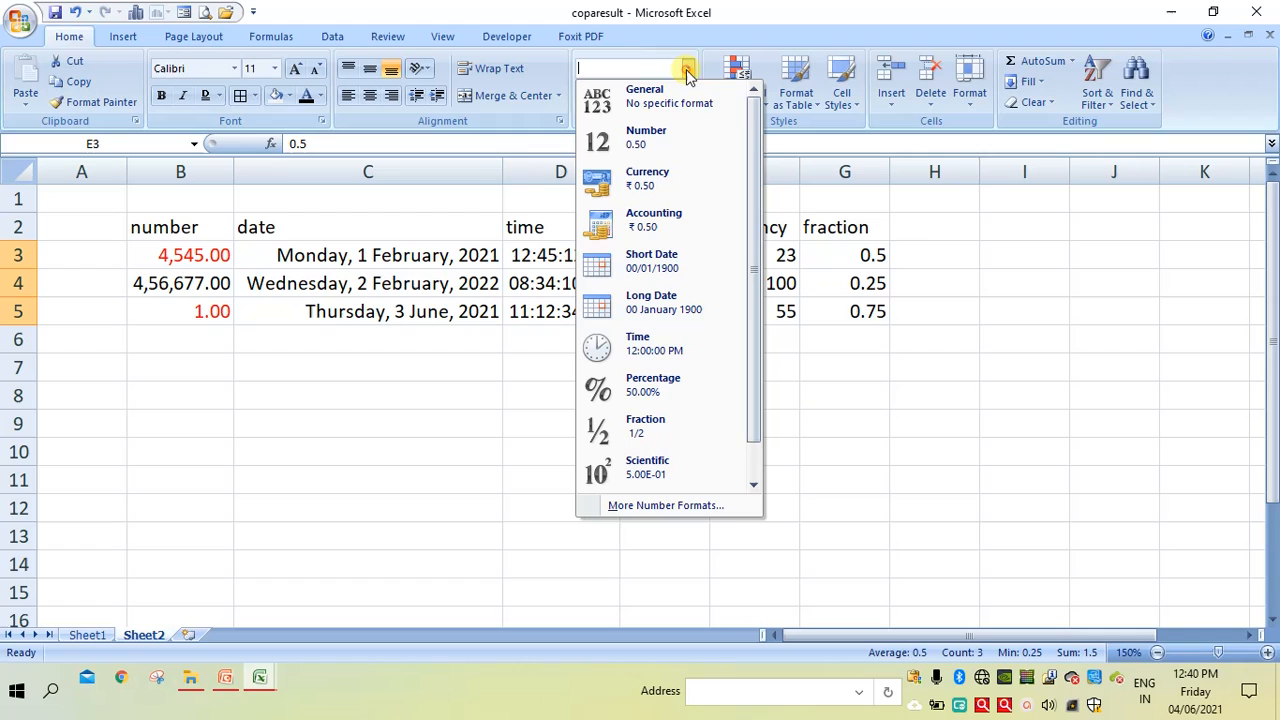
left_click(666, 505)
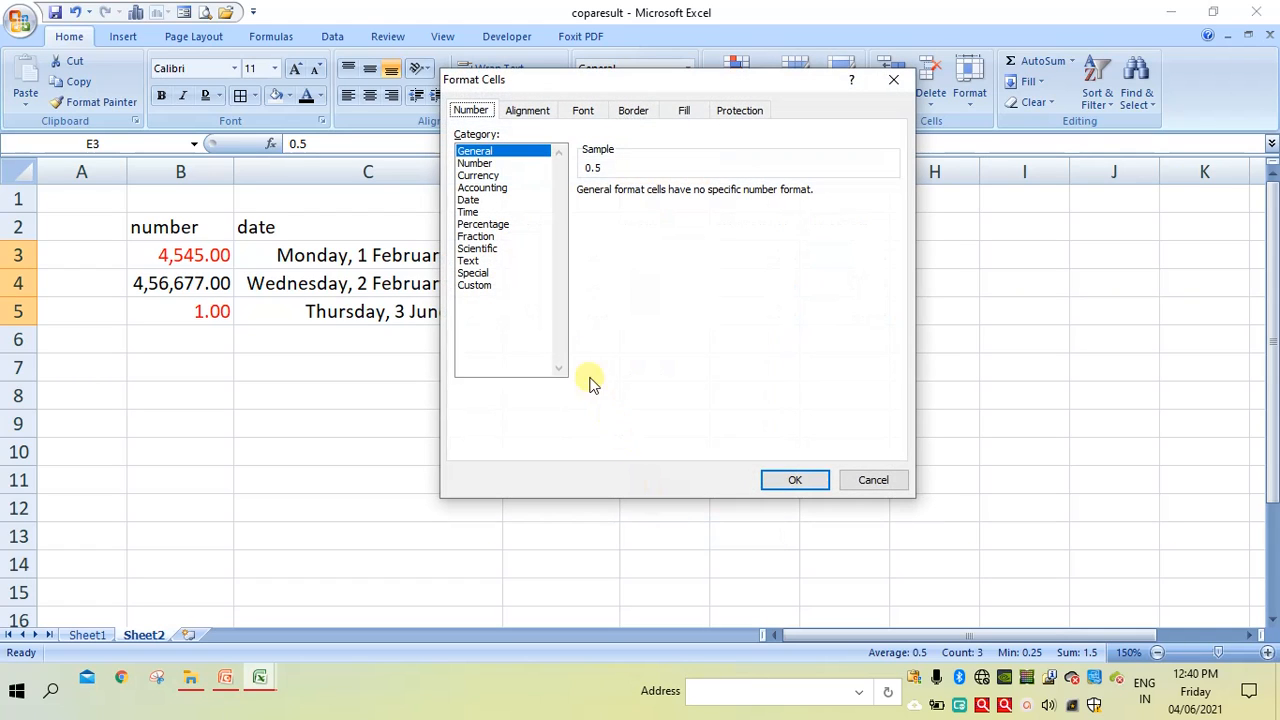
left_click(476, 236)
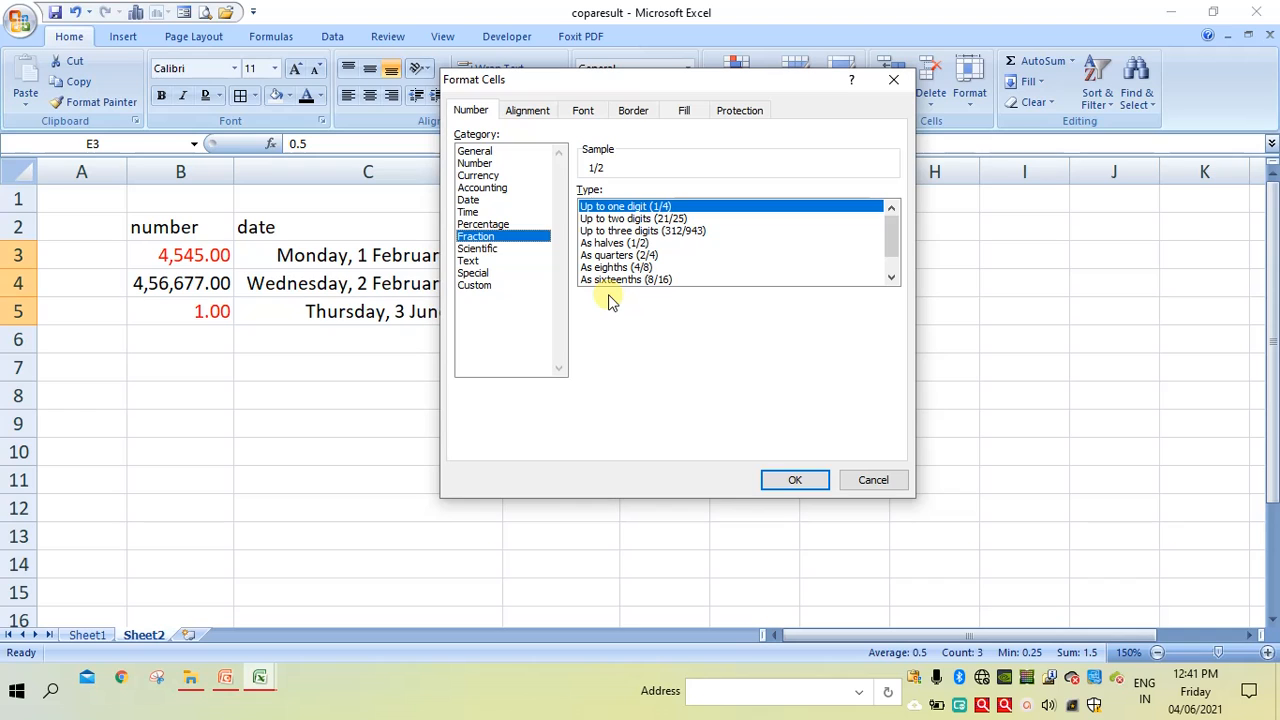
left_click(792, 482)
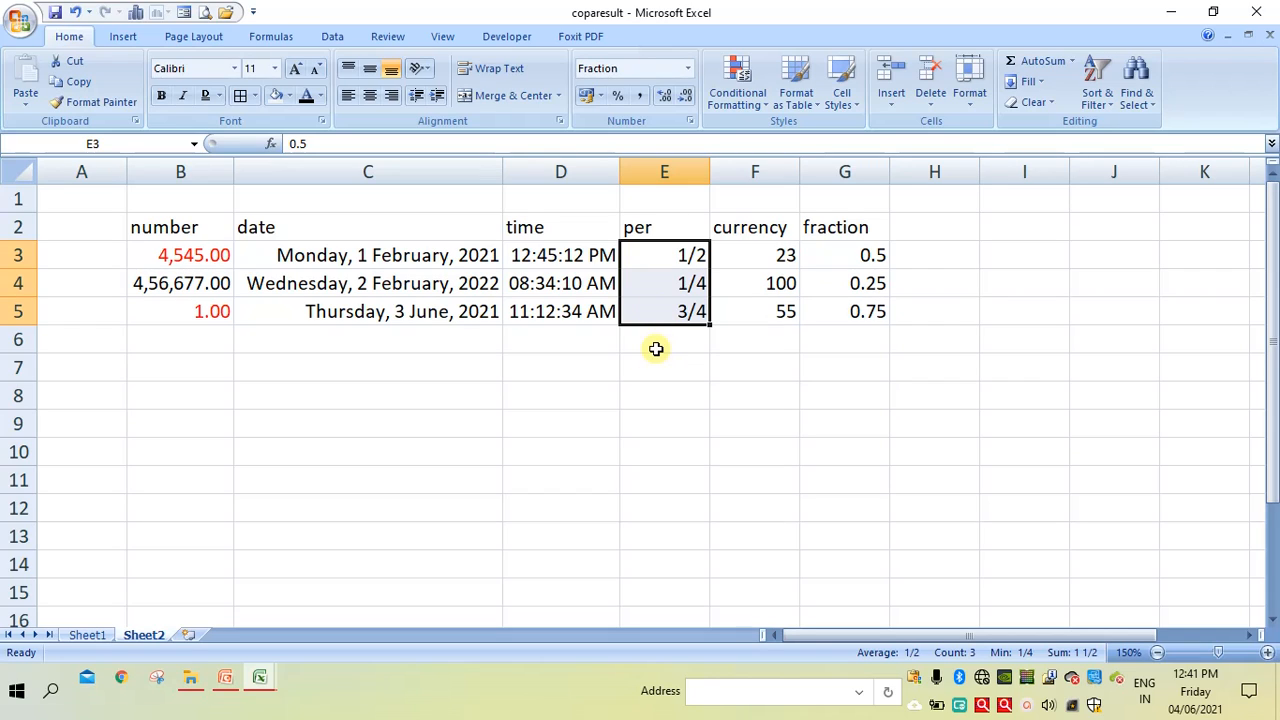
Replace the header in E2 with "fraction"
left_click(654, 227)
key("BackSpace")
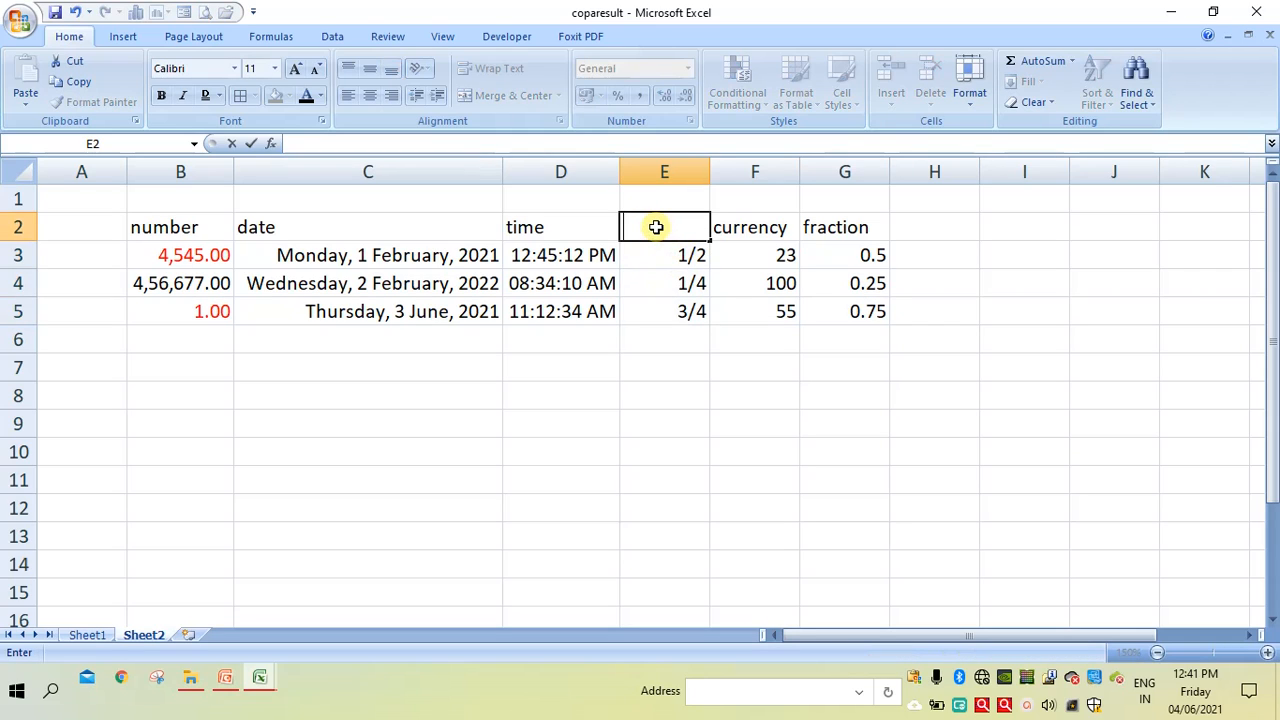
type("fraction")
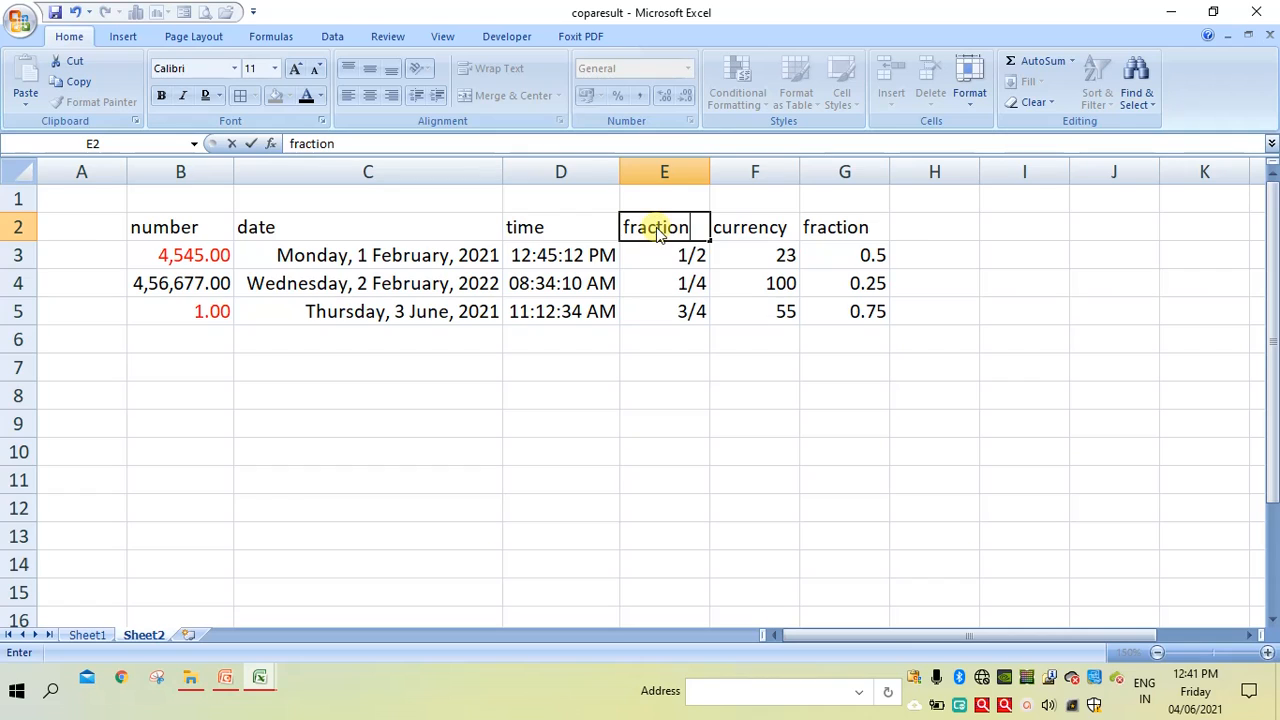
left_click(685, 426)
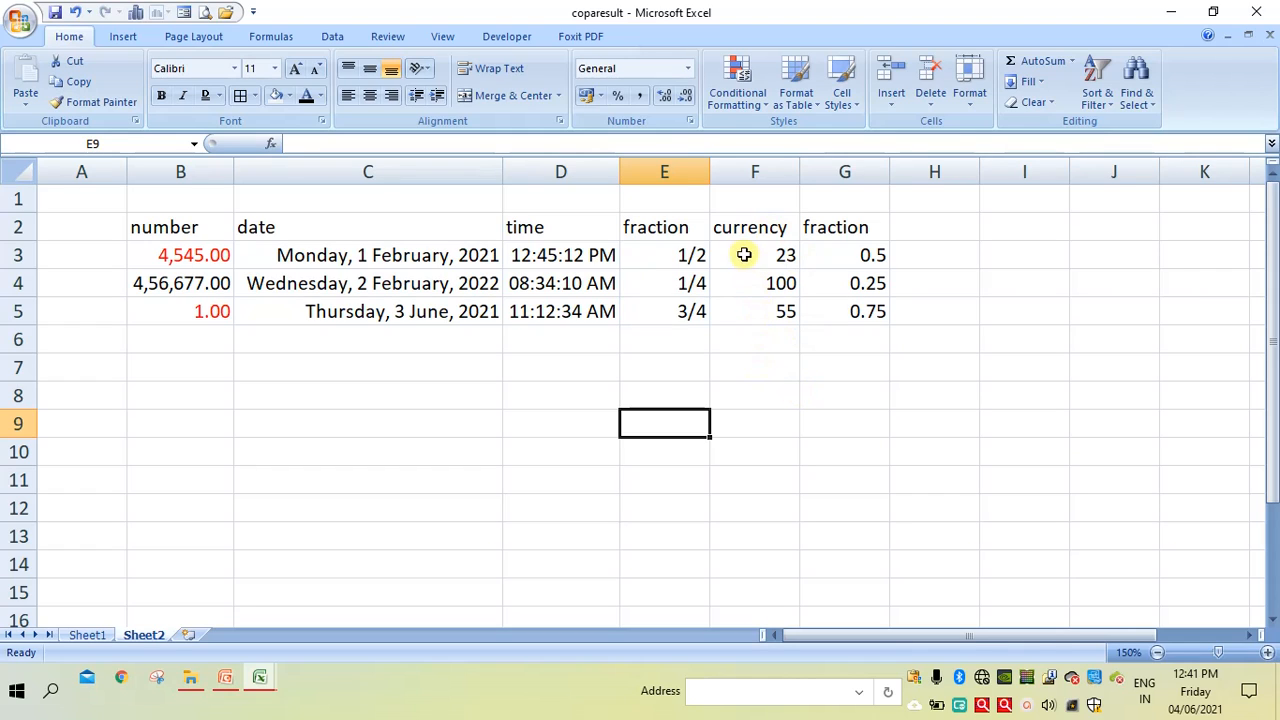
Format the values in F3:F5 as Currency with the ₹ symbol and 2 decimal places
left_click_drag(744, 255, 745, 302)
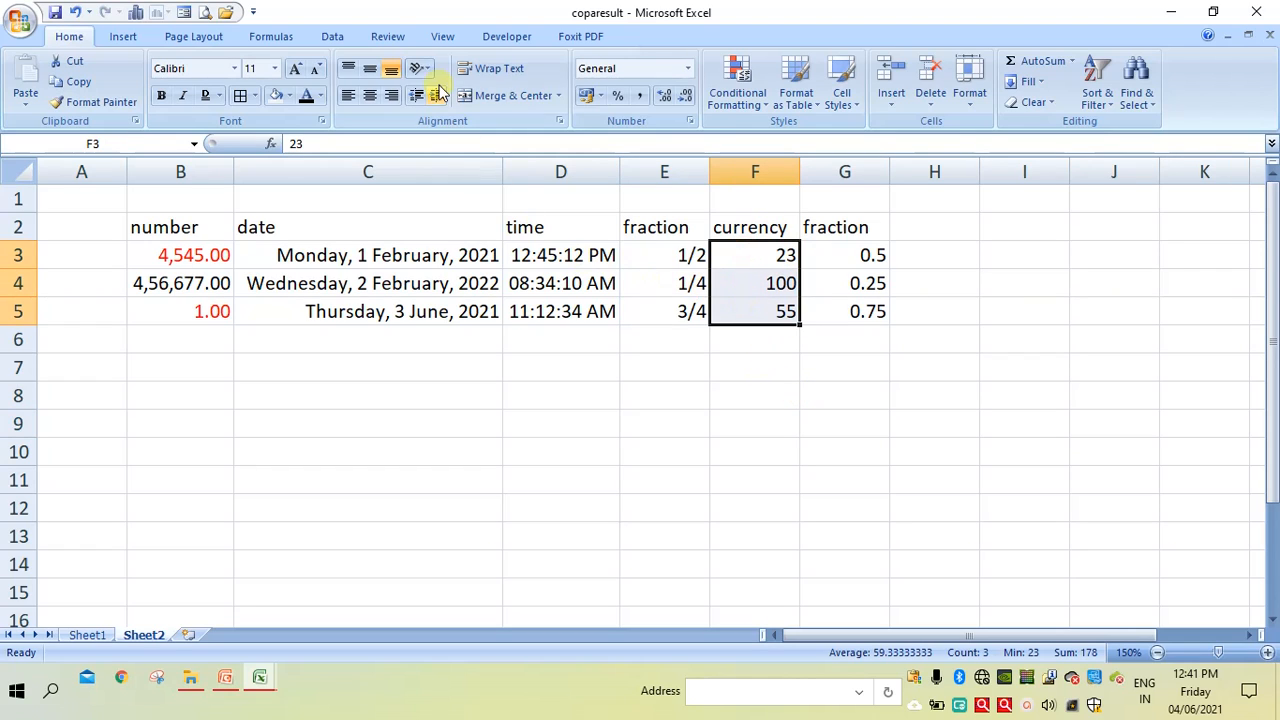
left_click(688, 68)
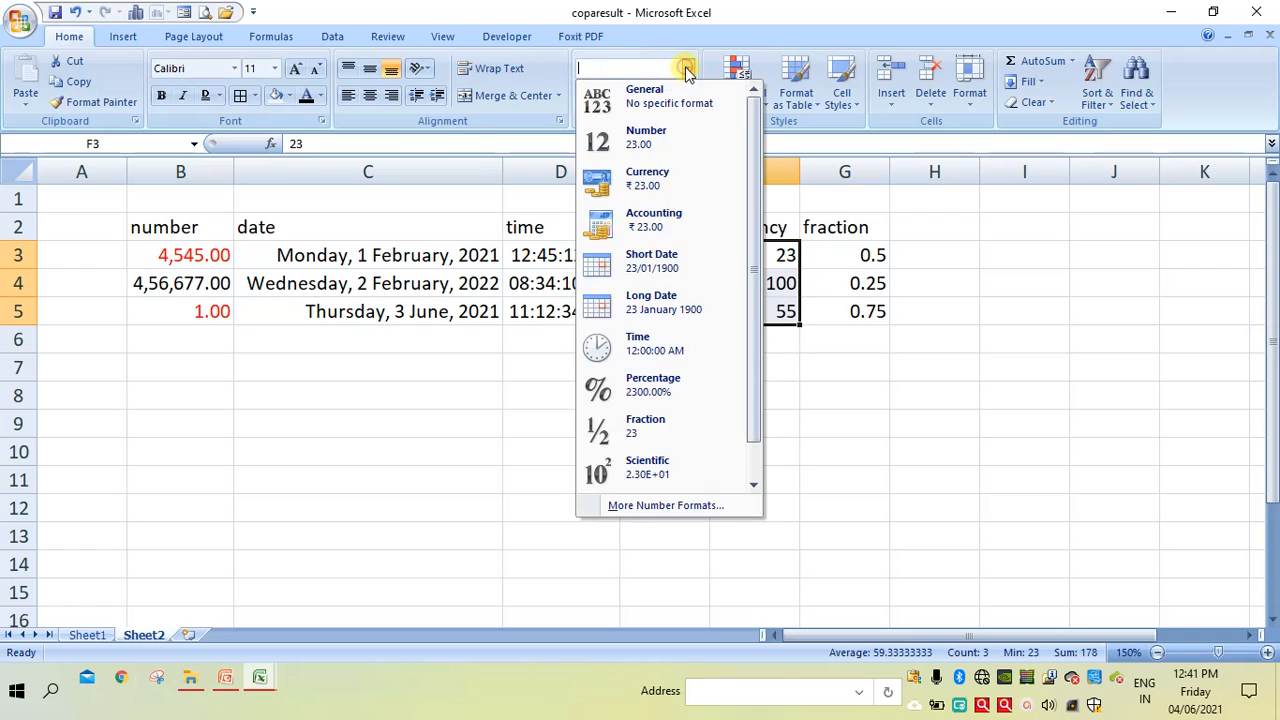
left_click(620, 507)
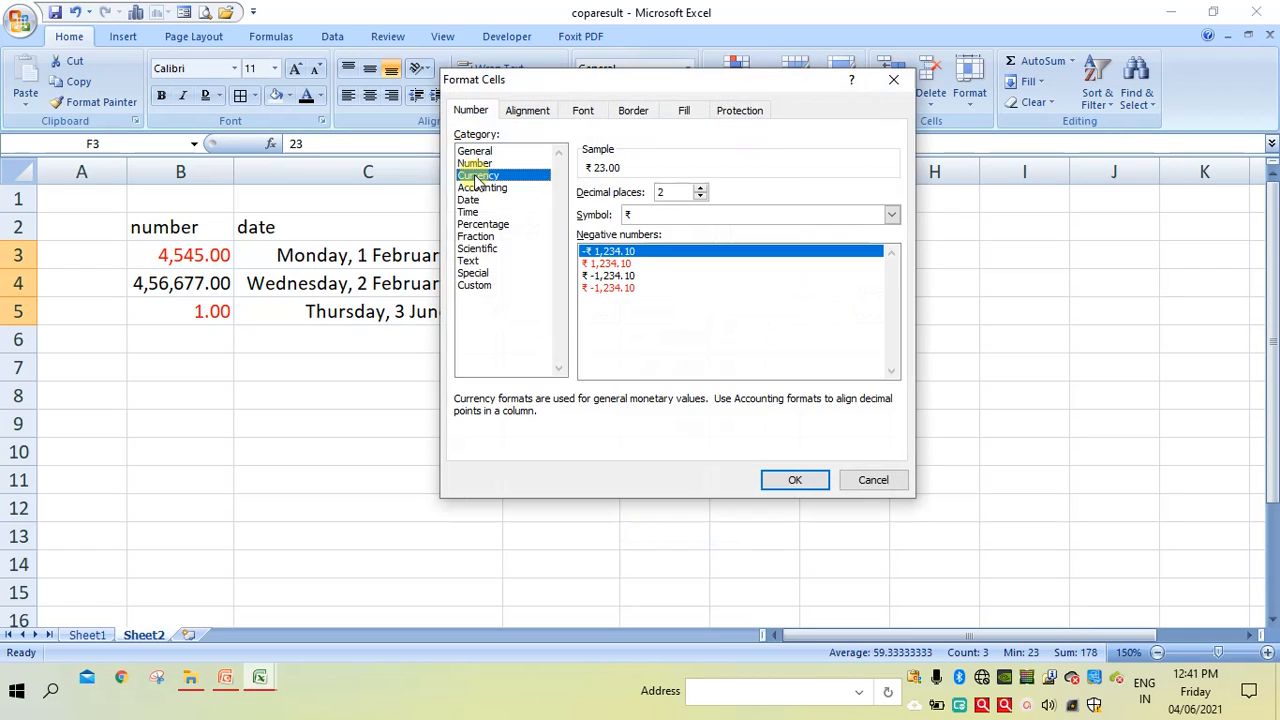
left_click(785, 481)
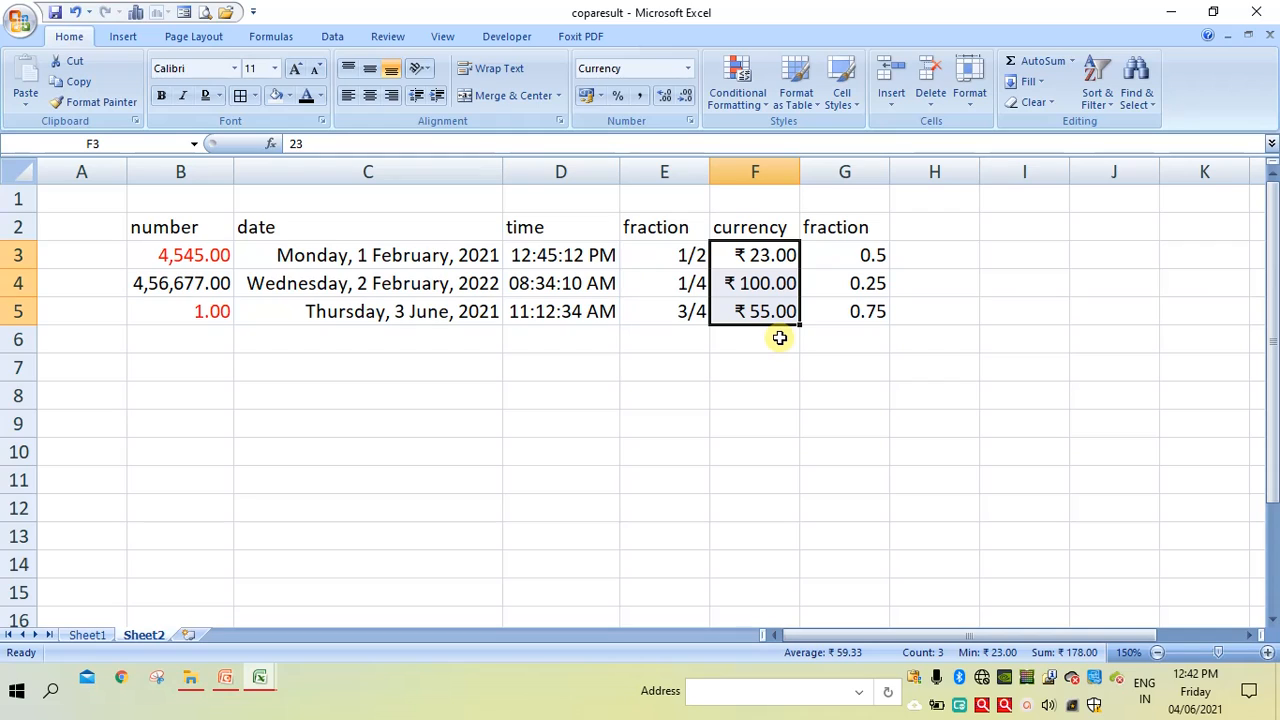
left_click(797, 441)
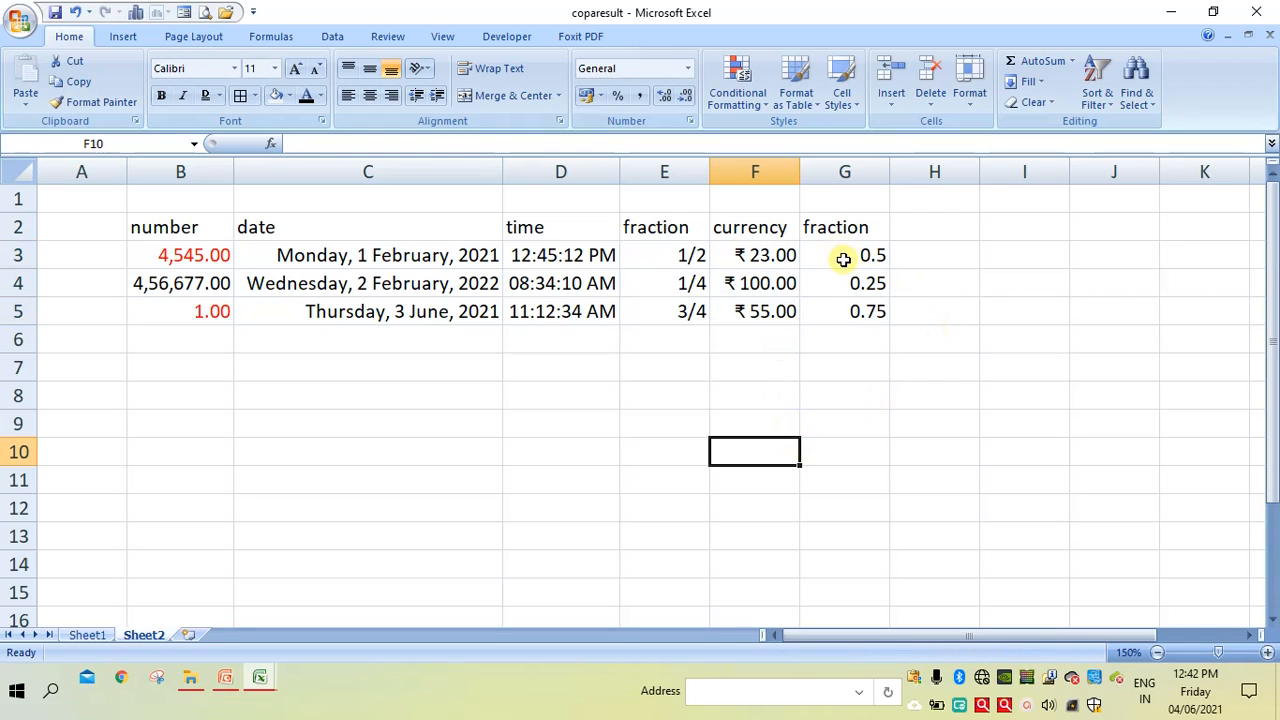
Replace the header in G2 with "per"
left_click(848, 226)
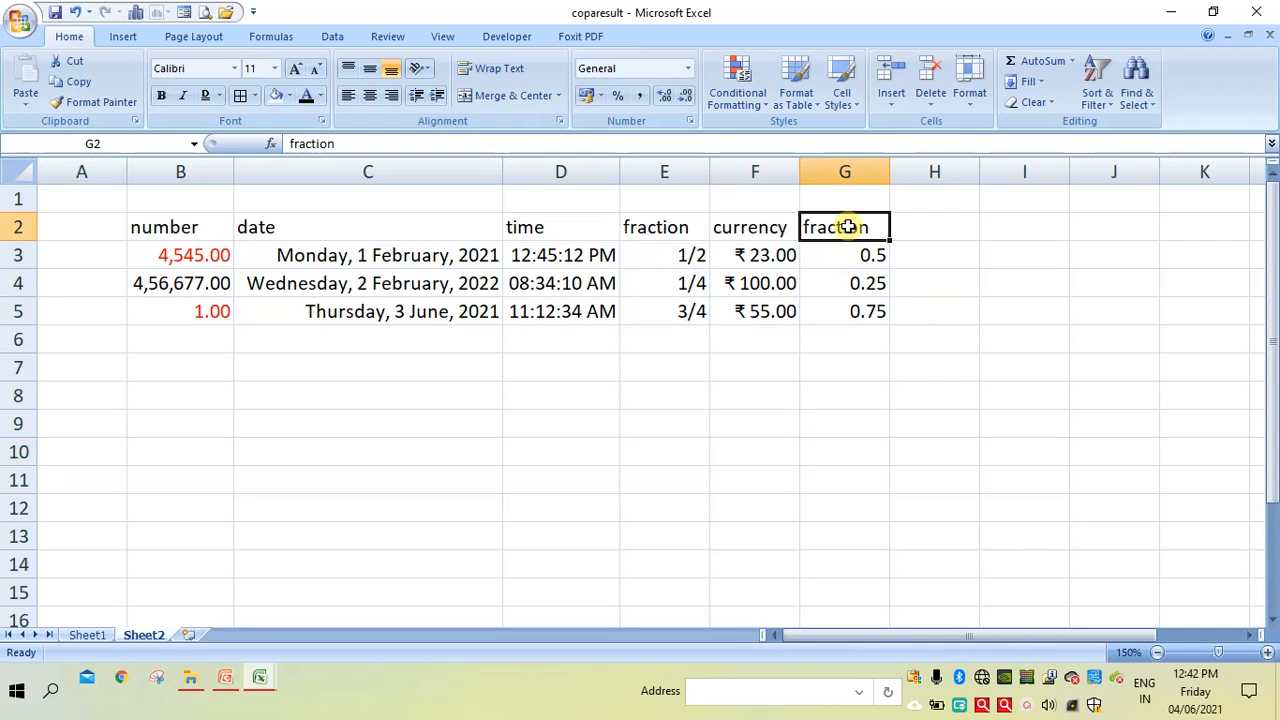
key("BackSpace")
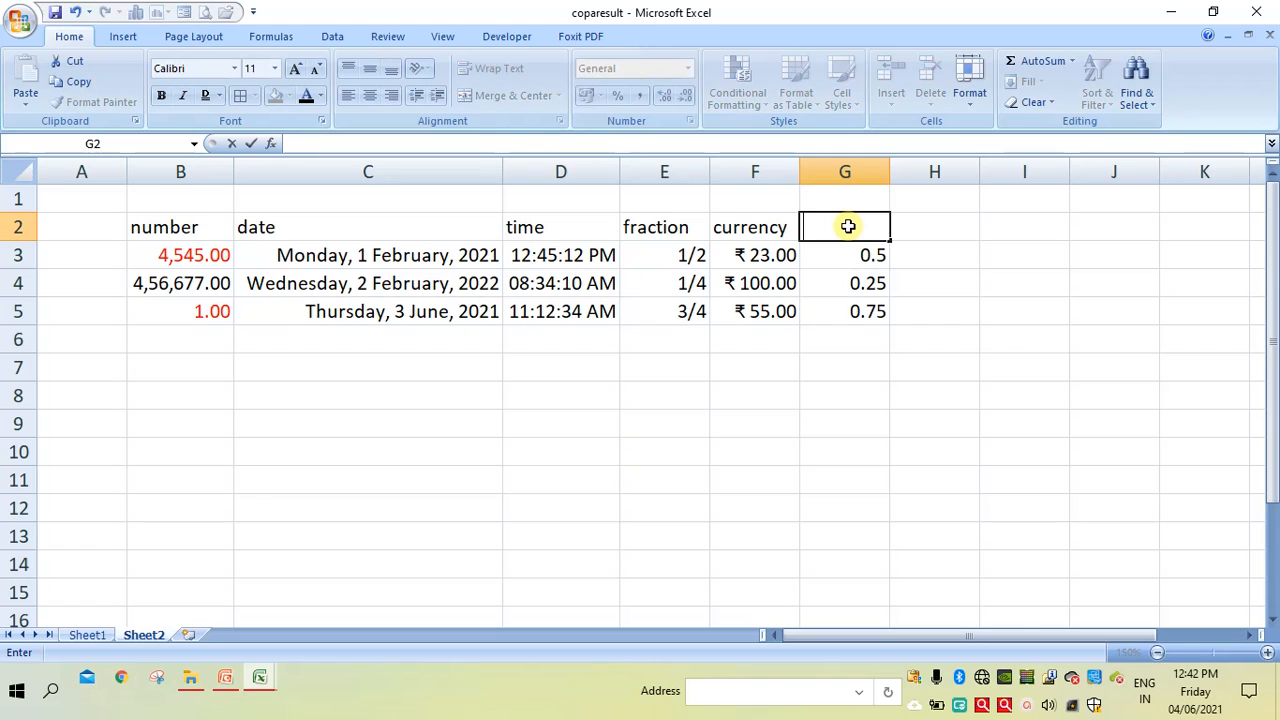
type("per")
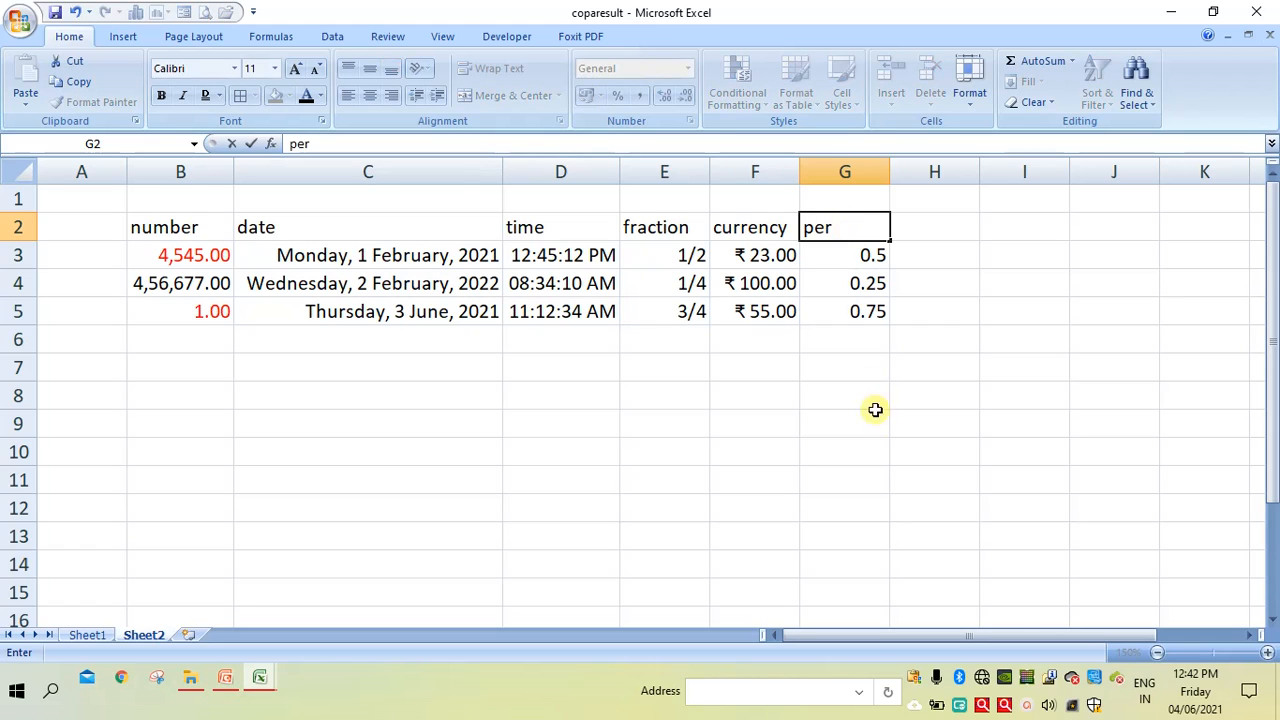
Format the decimals in G3:G5 as Percentage with 0 decimal places
left_click(876, 420)
left_click_drag(846, 254, 847, 301)
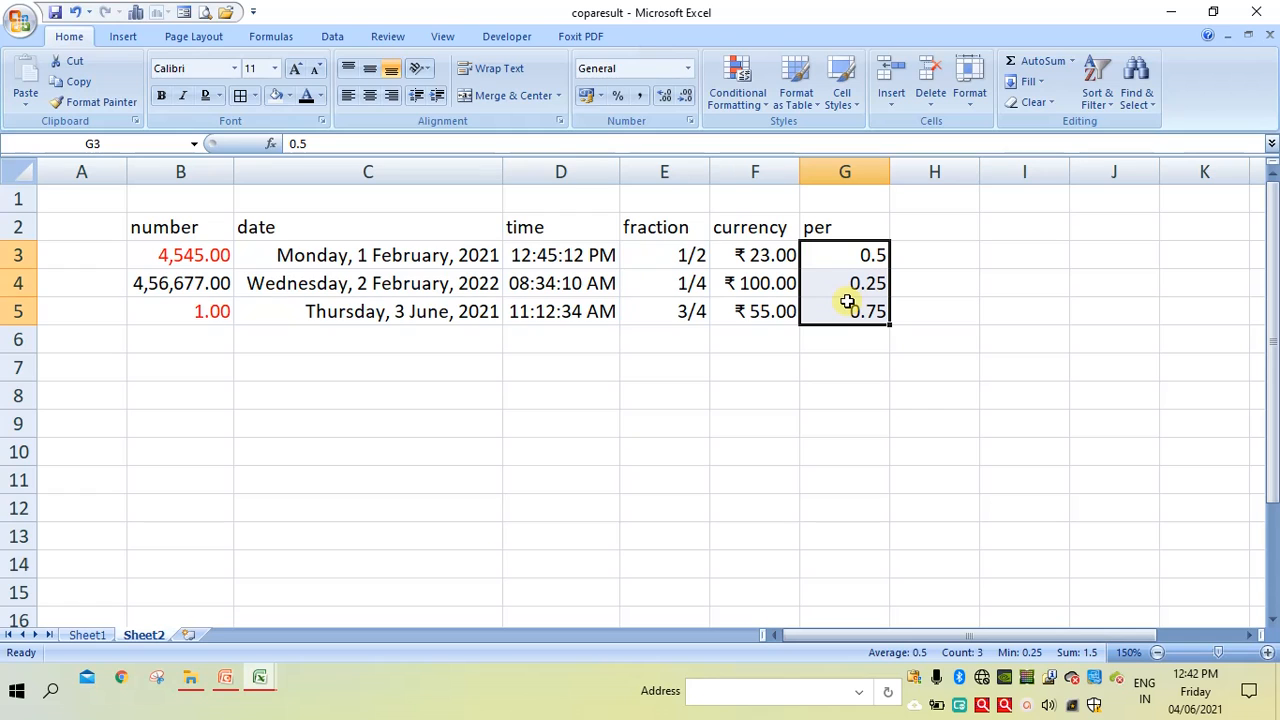
left_click(688, 68)
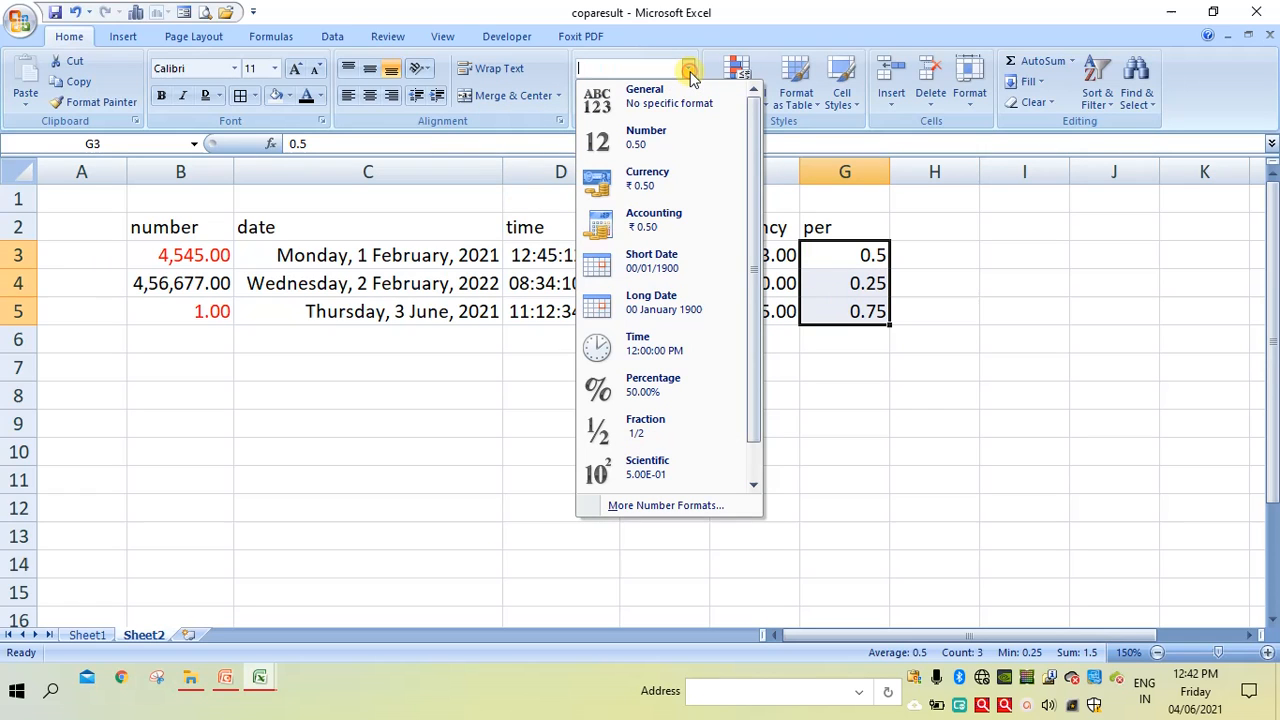
left_click(677, 504)
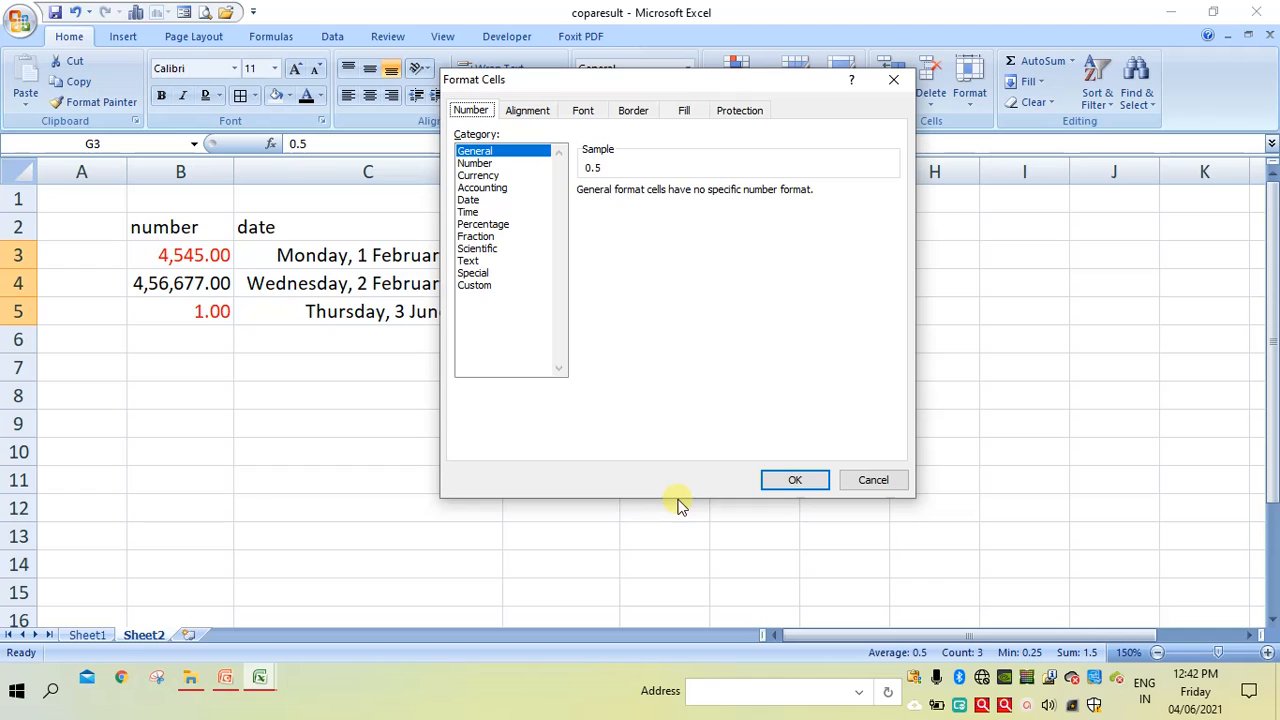
left_click_drag(688, 90, 470, 113)
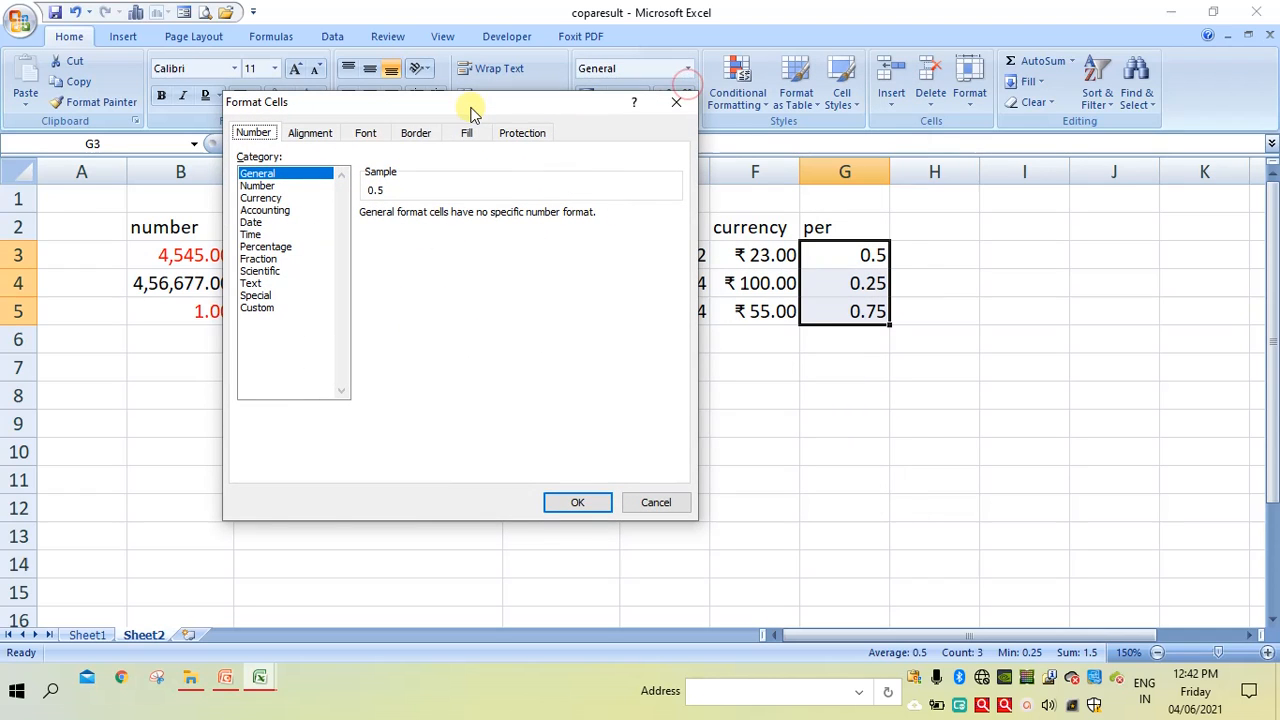
left_click(262, 248)
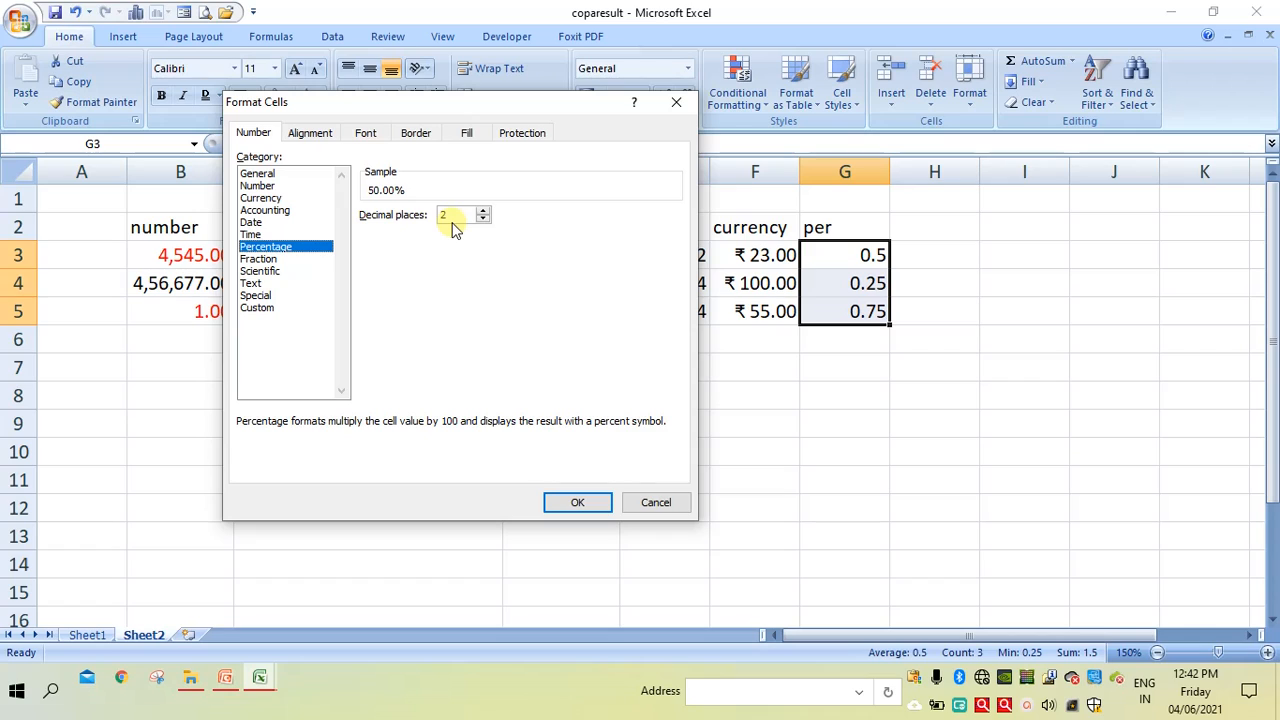
left_click(482, 213)
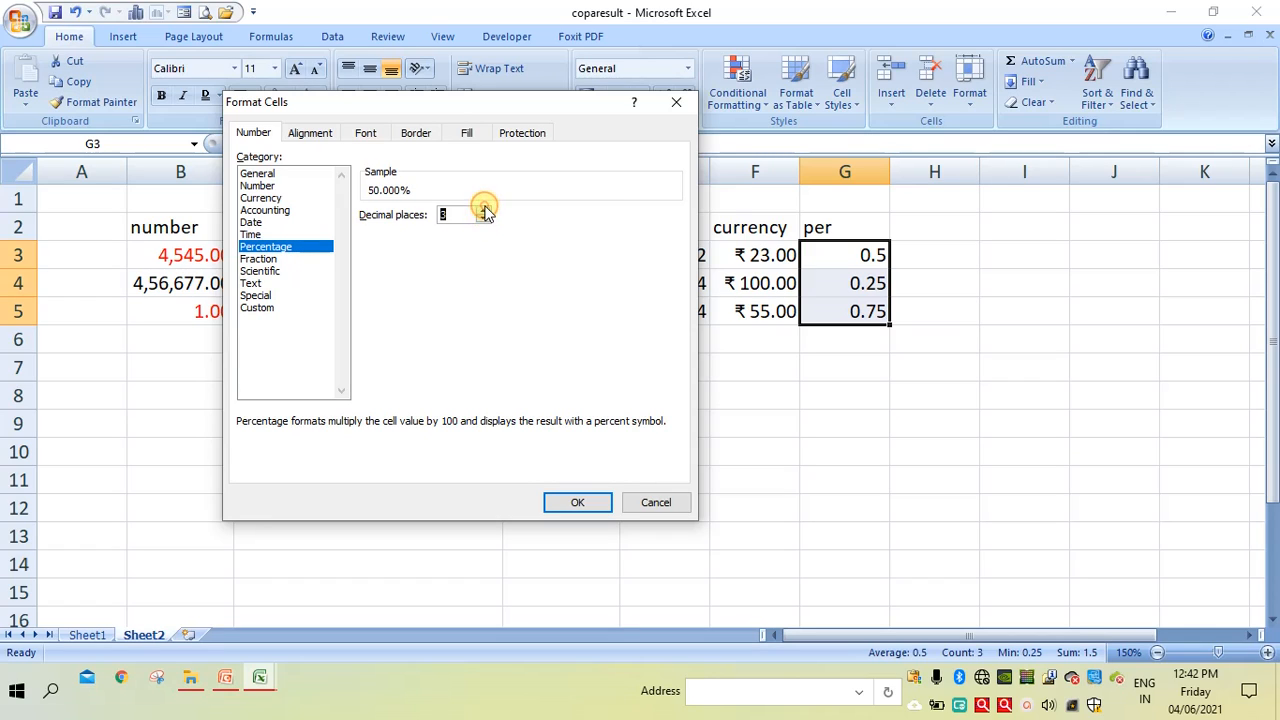
left_click(484, 211)
left_click(484, 211)
left_click(485, 219)
left_click(485, 219)
left_click(486, 221)
left_click(485, 221)
left_click(485, 221)
left_click(575, 501)
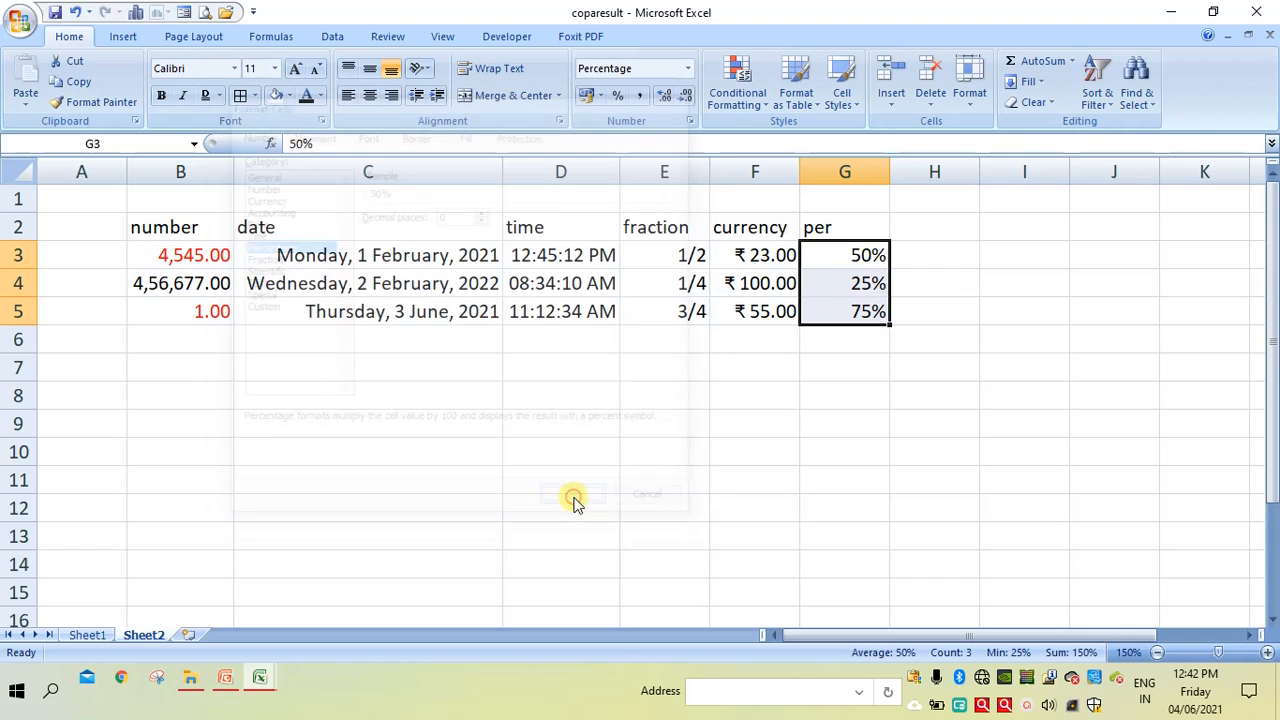
left_click(787, 424)
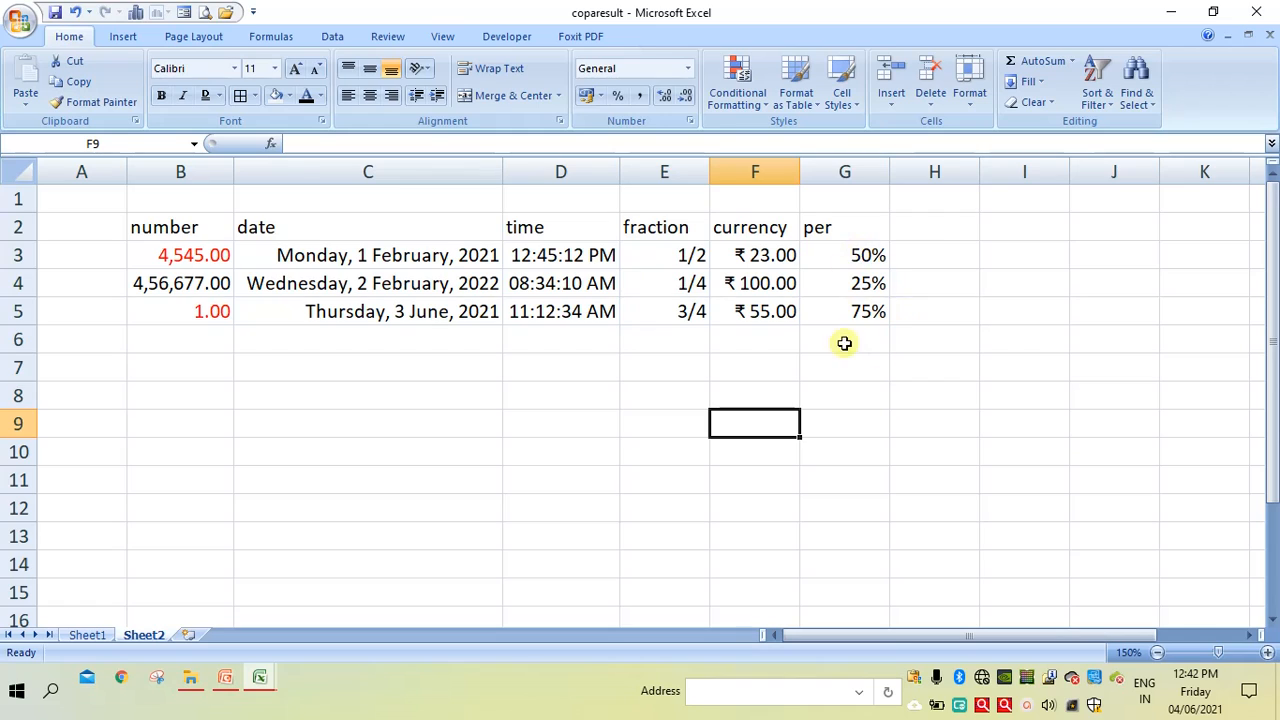